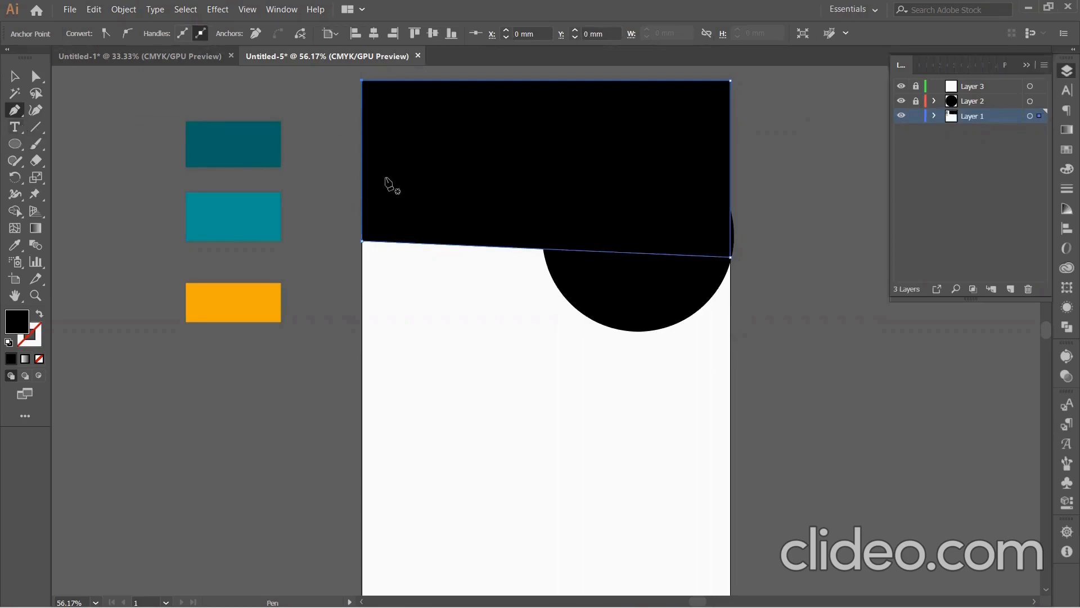
Step: Fill the header shape with the medium teal swatch and bend its lower edge into a wave dipping under the black circle
{"action": "left_click", "coordinate": [233, 208]}
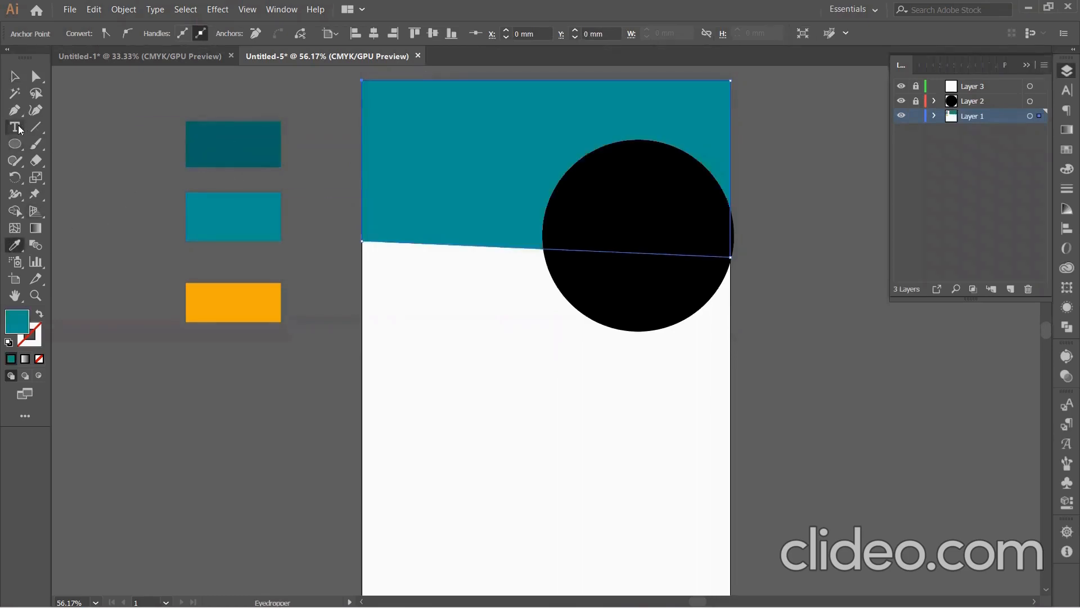
{"action": "left_click", "coordinate": [35, 109]}
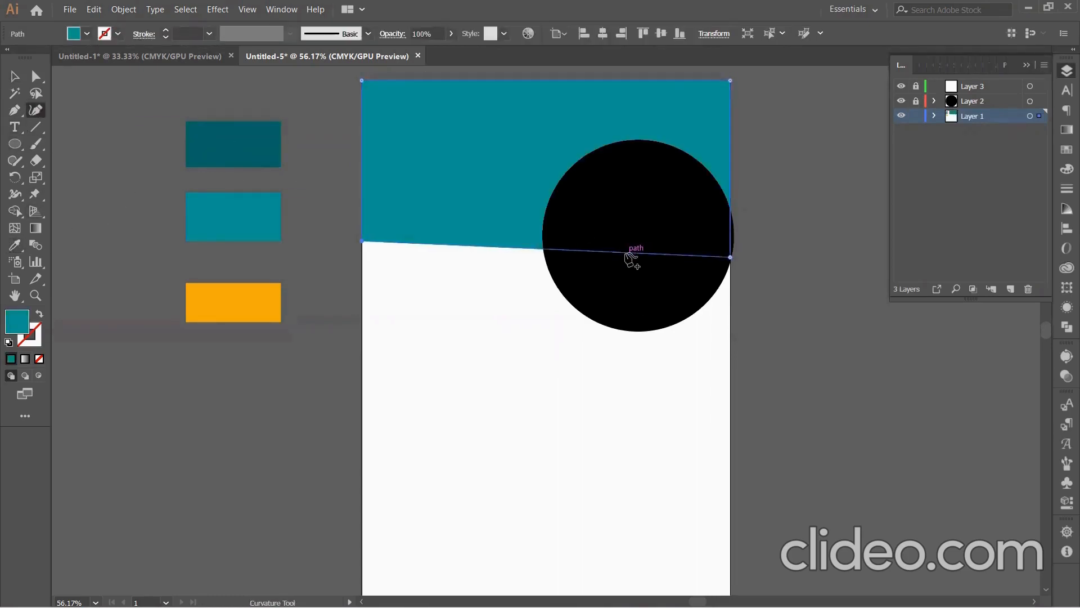
{"action": "left_click_drag", "start_coordinate": [642, 255], "coordinate": [706, 304]}
{"action": "left_click_drag", "start_coordinate": [459, 293], "coordinate": [446, 225]}
{"action": "mouse_move", "coordinate": [706, 303]}
{"action": "left_mouse_down"}
{"action": "mouse_move", "coordinate": [633, 333]}
{"action": "mouse_move", "coordinate": [716, 302]}
{"action": "left_mouse_up"}
Step: Adjust the direction handles of the wave's low point and right-edge anchor so the curve follows the black circle's lower outline
{"action": "left_click", "coordinate": [35, 77]}
{"action": "left_click", "coordinate": [644, 331]}
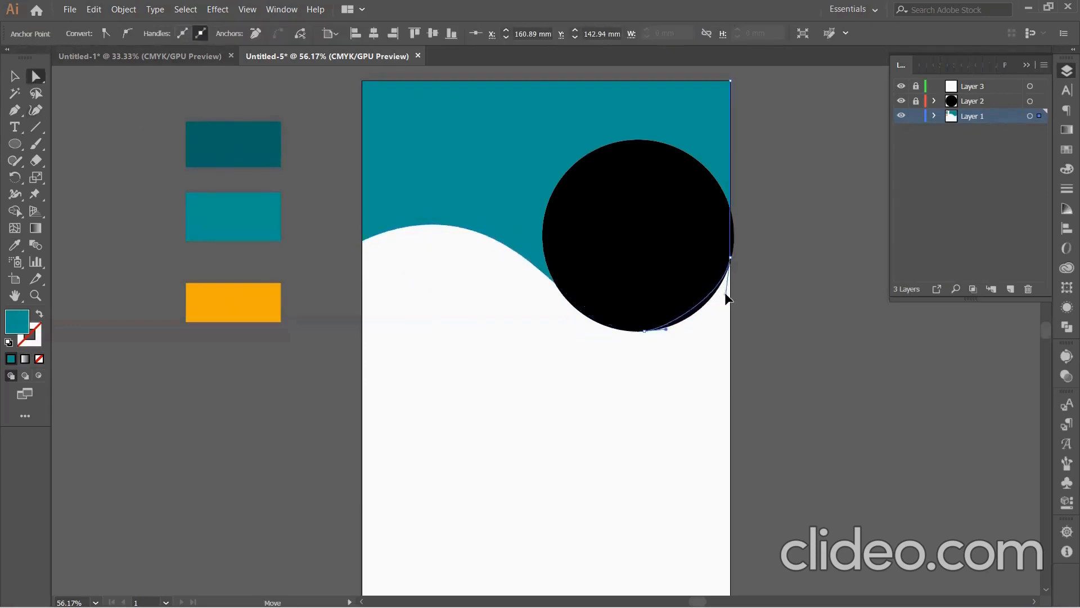
{"action": "key", "text": "ctrl+plus"}
{"action": "key", "text": "ctrl+plus"}
{"action": "left_click_drag", "start_coordinate": [586, 325], "coordinate": [611, 333]}
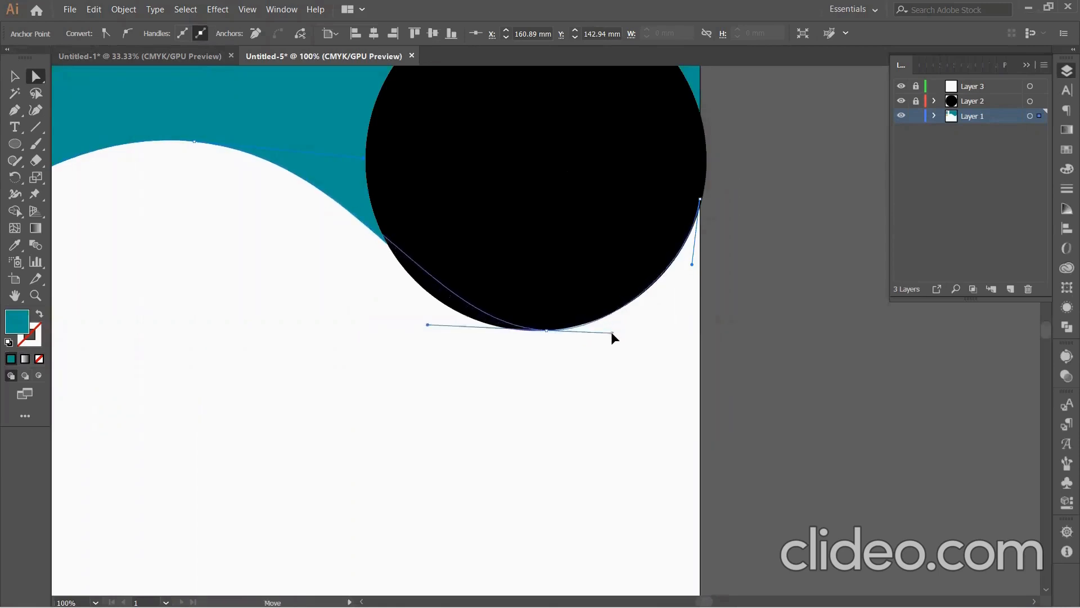
{"action": "left_click_drag", "start_coordinate": [428, 325], "coordinate": [393, 340]}
{"action": "left_click_drag", "start_coordinate": [693, 265], "coordinate": [692, 274]}
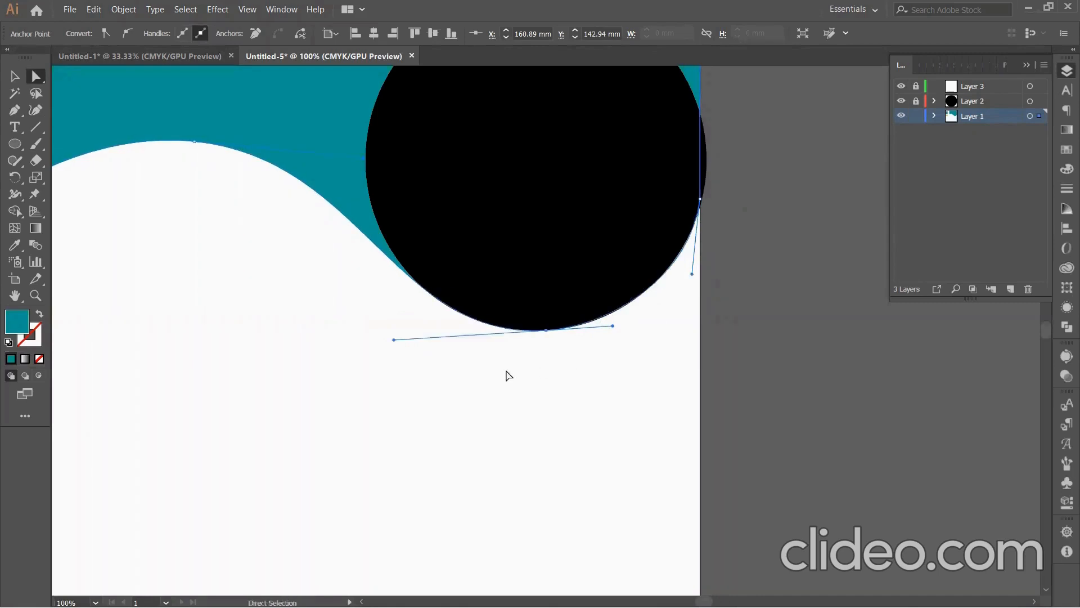
Step: Lower the wave's left-edge anchor to about Y 91.5 mm and its crest anchor to about Y 84.4 mm
{"action": "left_click_drag", "start_coordinate": [337, 305], "coordinate": [479, 326]}
{"action": "left_click_drag", "start_coordinate": [330, 159], "coordinate": [322, 158]}
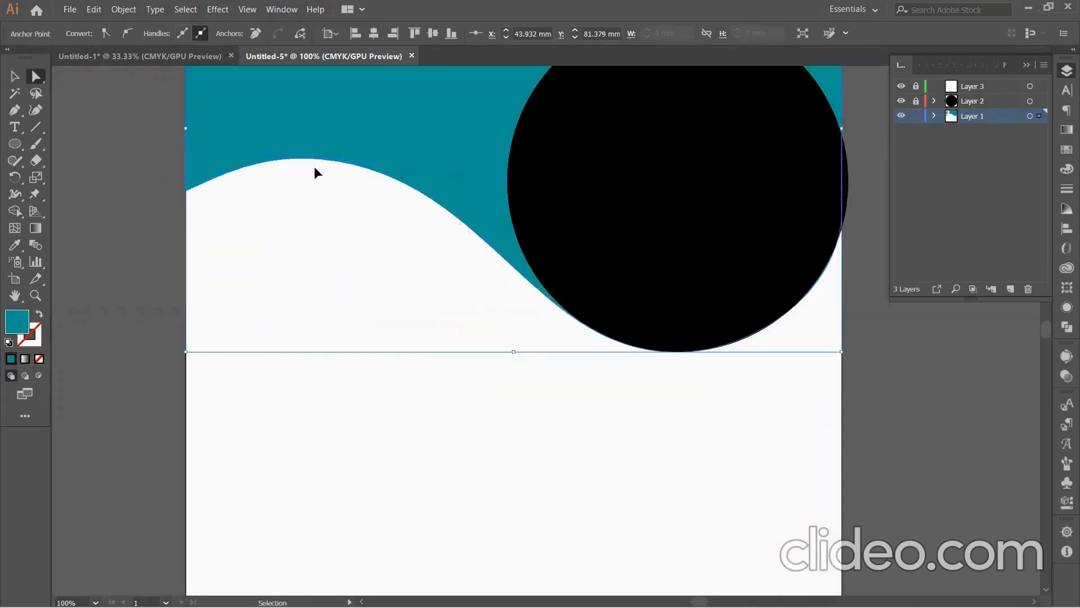
{"action": "key", "text": "ctrl+z"}
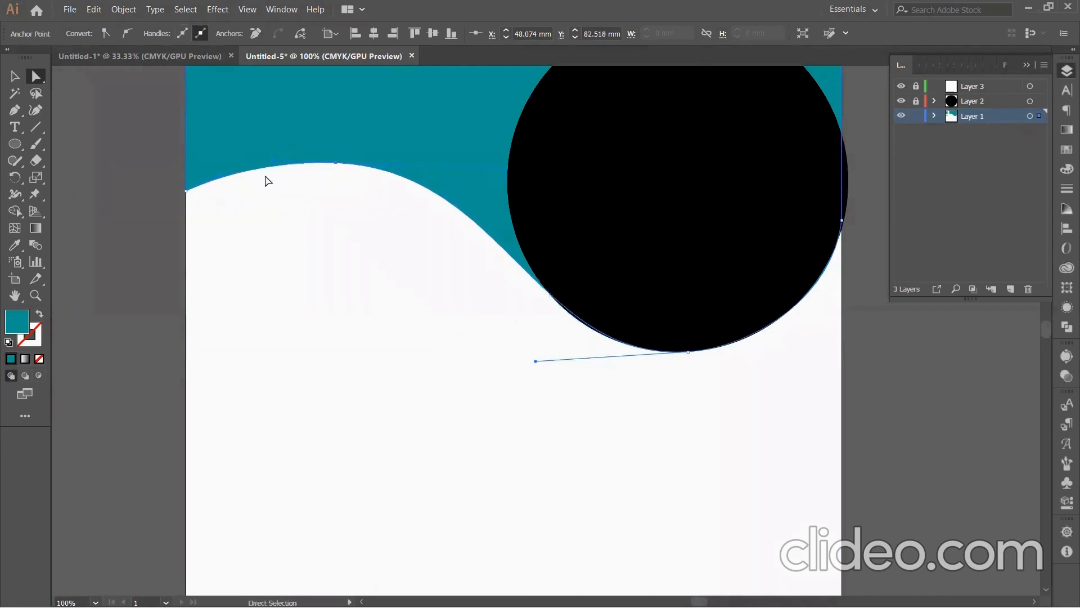
{"action": "left_click", "coordinate": [186, 191]}
{"action": "left_click_drag", "start_coordinate": [186, 190], "coordinate": [187, 196]}
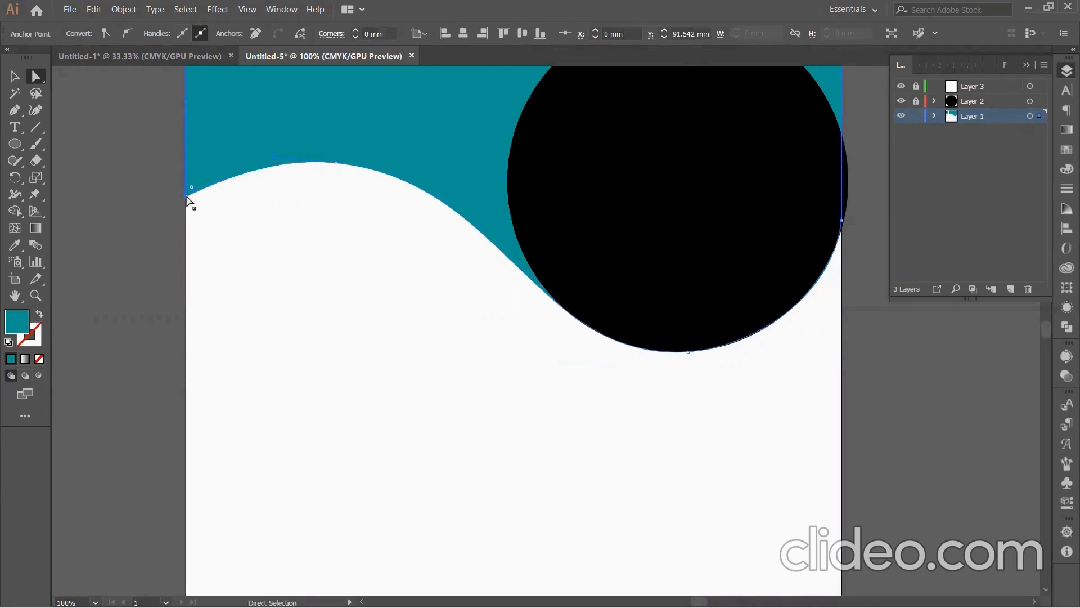
{"action": "left_click_drag", "start_coordinate": [337, 163], "coordinate": [335, 170]}
{"action": "key", "text": "ctrl+z"}
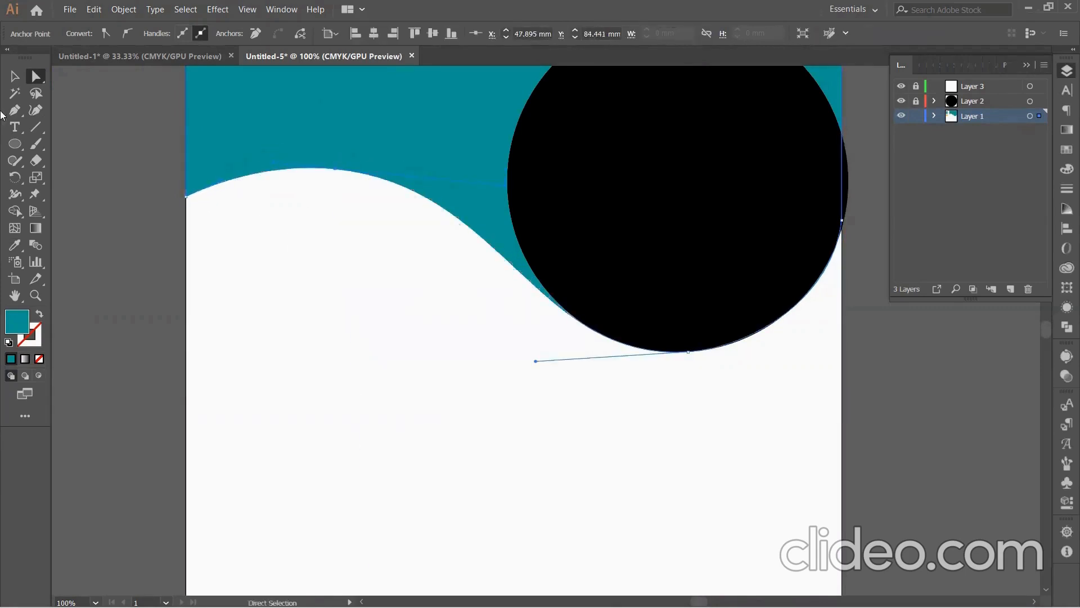
Step: Duplicate the teal wave shape and offset the copy slightly downward
{"action": "key", "text": "v"}
{"action": "scroll", "coordinate": [351, 231], "scroll_direction": "up", "scroll_amount": 3}
{"action": "key", "text": "ctrl+minus"}
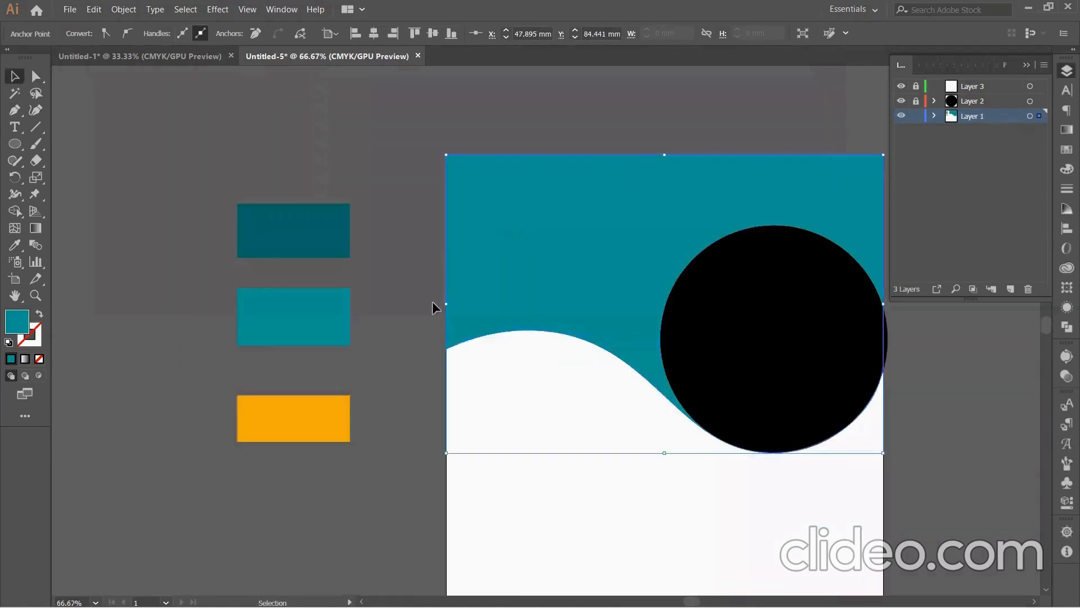
{"action": "key", "text": "space"}
{"action": "left_click_drag", "start_coordinate": [483, 196], "coordinate": [262, 151]}
{"action": "left_click_drag", "start_coordinate": [414, 213], "coordinate": [417, 231]}
Step: Send the duplicated wave shape to the back and fill it with the orange swatch color
{"action": "right_click", "coordinate": [411, 207]}
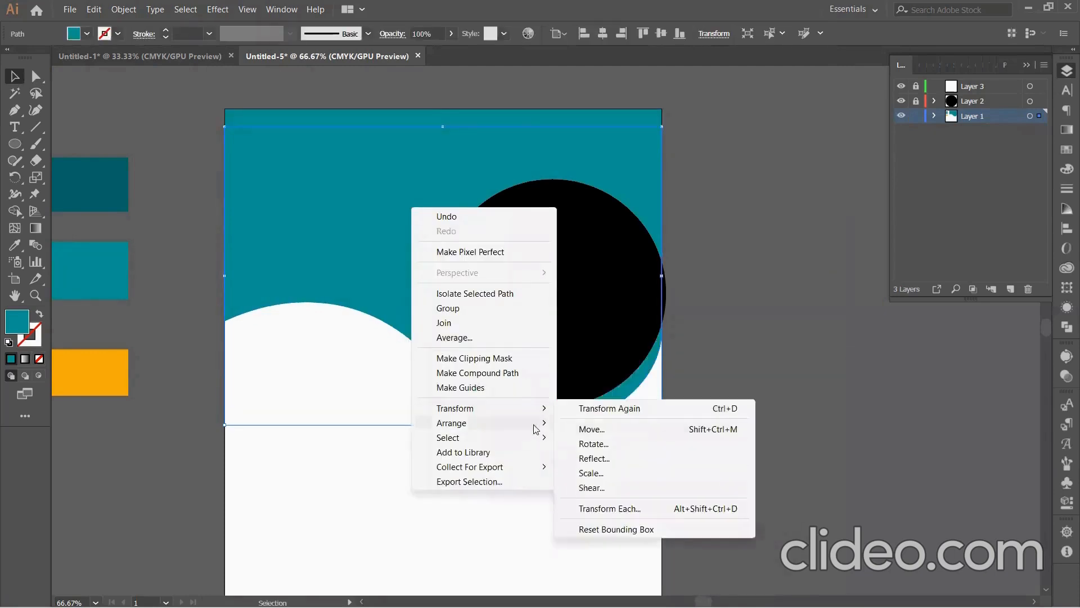
{"action": "mouse_move", "coordinate": [478, 423]}
{"action": "left_click", "coordinate": [602, 467]}
{"action": "left_click", "coordinate": [15, 245]}
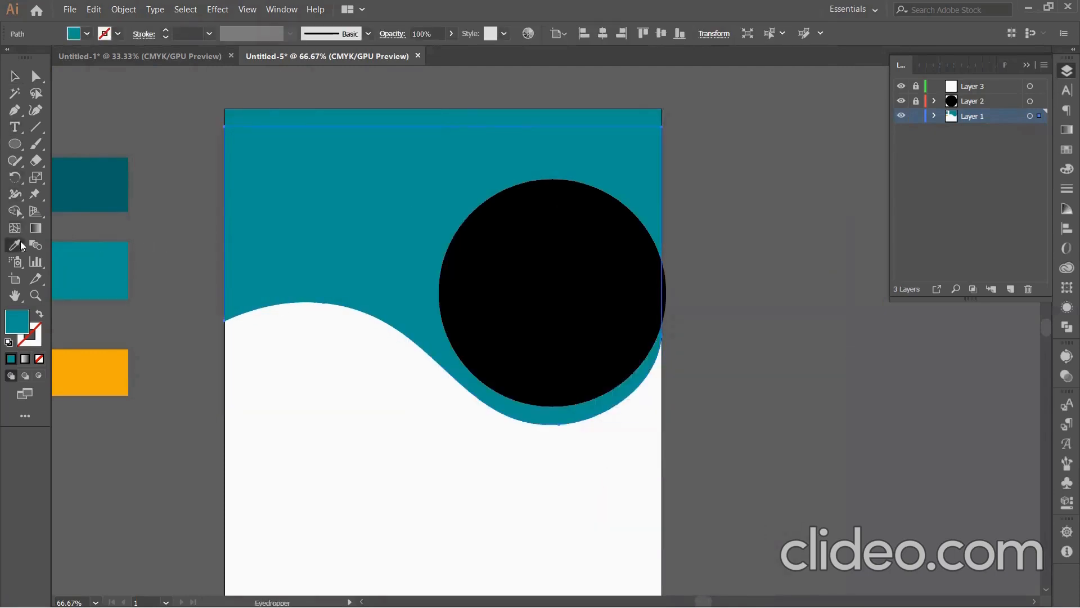
{"action": "left_click", "coordinate": [96, 369]}
Step: Adjust the orange shape's vertical position so it forms an even band below the teal wave
{"action": "key", "text": "v"}
{"action": "key", "text": "Up"}
{"action": "key", "text": "Up"}
{"action": "key", "text": "Up"}
{"action": "key", "text": "Up"}
{"action": "key", "text": "Up"}
{"action": "key", "text": "Up"}
{"action": "key", "text": "Up"}
{"action": "key", "text": "Up"}
{"action": "key", "text": "Up"}
{"action": "key", "text": "Up"}
{"action": "key", "text": "Up"}
{"action": "key", "text": "Up"}
{"action": "key", "text": "Up"}
{"action": "key", "text": "Up"}
{"action": "key", "text": "Up"}
{"action": "key", "text": "Up"}
{"action": "key", "text": "Up"}
{"action": "key", "text": "Up"}
{"action": "key", "text": "Up"}
{"action": "key", "text": "Up"}
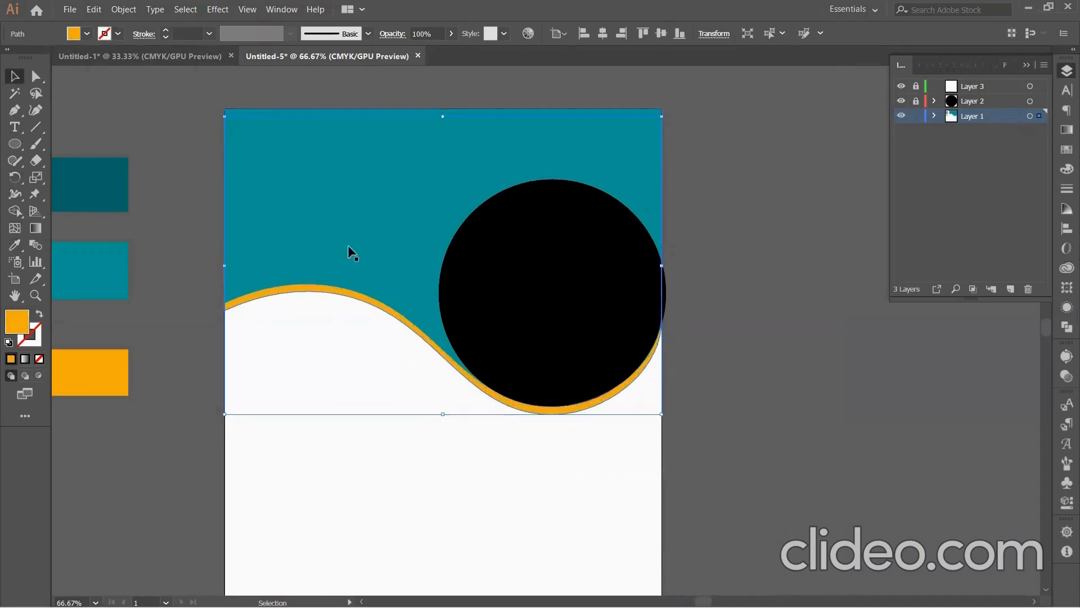
{"action": "left_click_drag", "start_coordinate": [309, 292], "coordinate": [310, 300]}
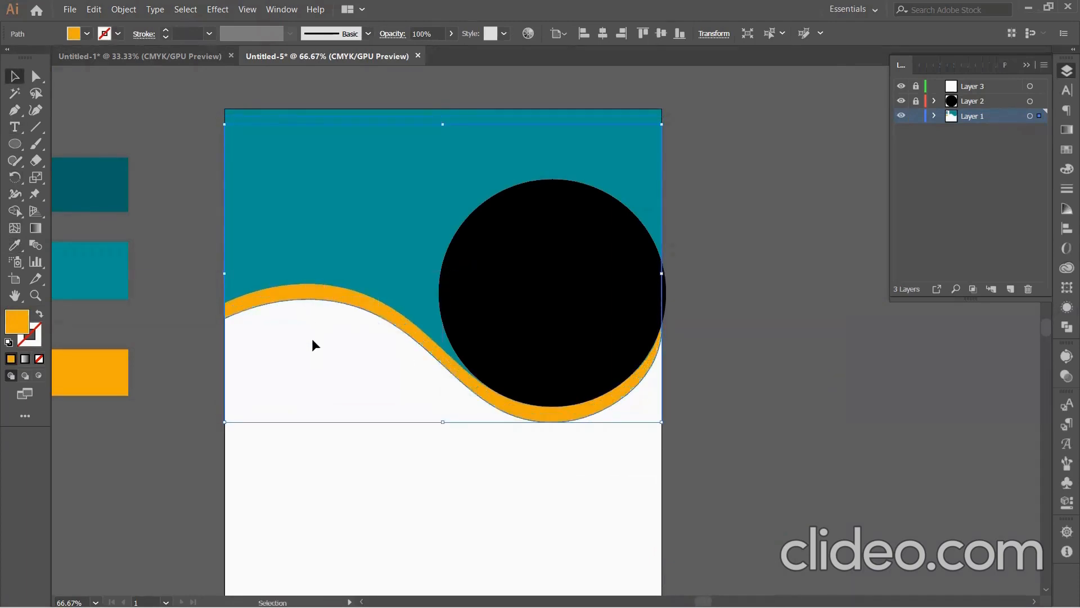
Step: Bring the orange shape to the front and shift it up, leaving a teal band along the wave's edge
{"action": "right_click", "coordinate": [310, 292]}
{"action": "mouse_move", "coordinate": [344, 502]}
{"action": "left_click", "coordinate": [512, 503]}
{"action": "left_click_drag", "start_coordinate": [369, 243], "coordinate": [378, 180]}
{"action": "key", "text": "Right"}
{"action": "key", "text": "Right"}
{"action": "key", "text": "Right"}
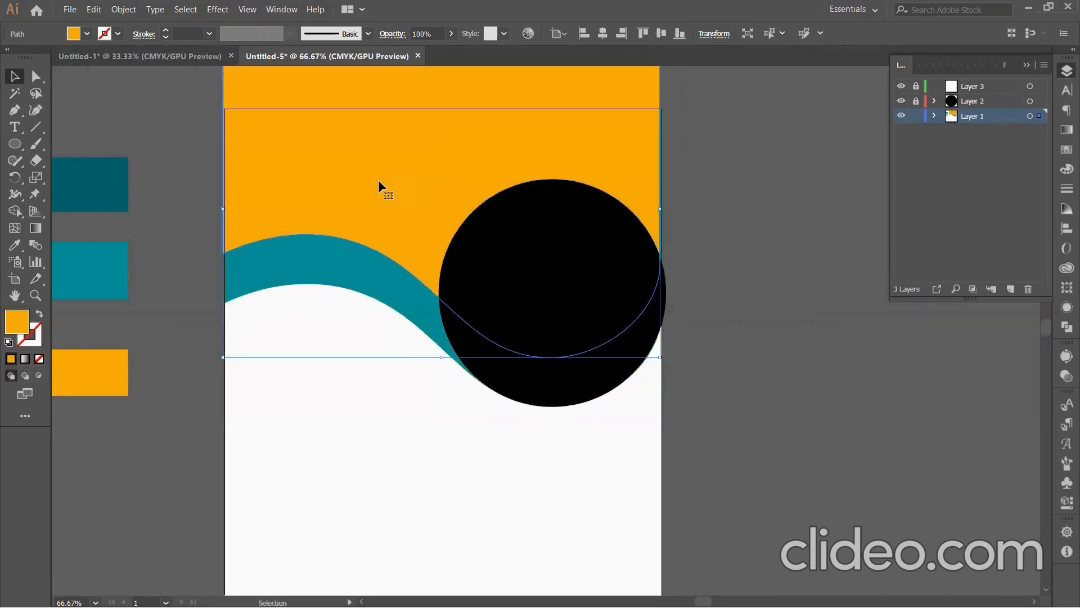
{"action": "key", "text": "Down"}
{"action": "key", "text": "Down"}
{"action": "key", "text": "Down"}
{"action": "key", "text": "Down"}
{"action": "key", "text": "Down"}
{"action": "key", "text": "Down"}
{"action": "key", "text": "Down"}
{"action": "key", "text": "Down"}
{"action": "key", "text": "Down"}
{"action": "key", "text": "Down"}
{"action": "key", "text": "Down"}
{"action": "key", "text": "Down"}
{"action": "key", "text": "Down"}
{"action": "key", "text": "Down"}
{"action": "key", "text": "Down"}
{"action": "key", "text": "Down"}
{"action": "key", "text": "Down"}
{"action": "key", "text": "Down"}
{"action": "key", "text": "Down"}
{"action": "key", "text": "Down"}
{"action": "key", "text": "Down"}
{"action": "key", "text": "Down"}
{"action": "key", "text": "Down"}
{"action": "key", "text": "Down"}
{"action": "key", "text": "Down"}
{"action": "key", "text": "Down"}
{"action": "key", "text": "Down"}
{"action": "key", "text": "Down"}
{"action": "key", "text": "Down"}
{"action": "key", "text": "Down"}
{"action": "key", "text": "Down"}
{"action": "key", "text": "Down"}
{"action": "key", "text": "Down"}
{"action": "key", "text": "Down"}
{"action": "key", "text": "Down"}
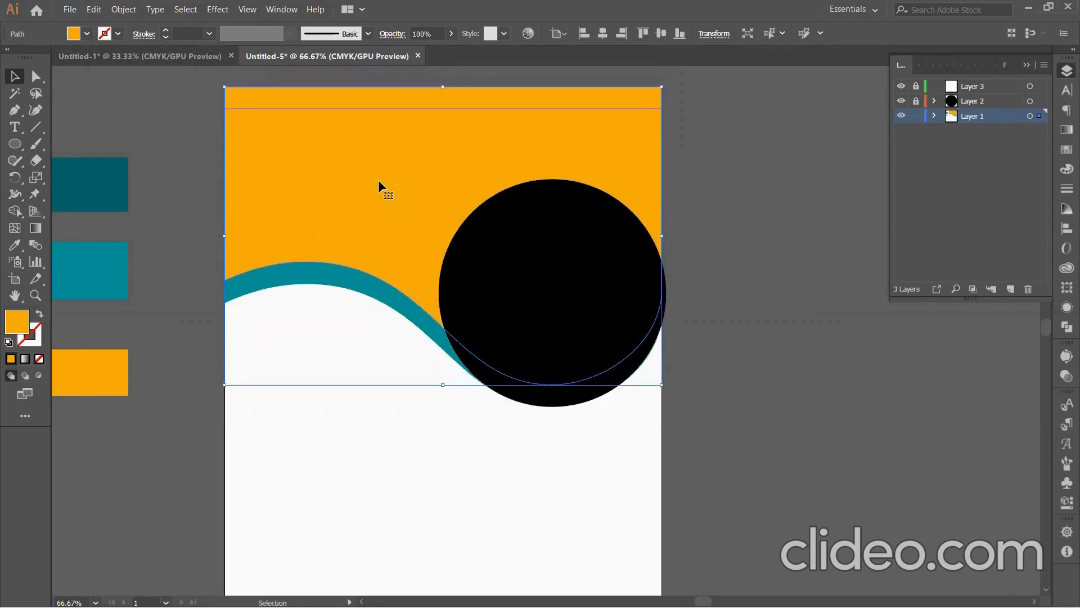
Step: Move the orange shape down below the teal wave's edge and send it to the back
{"action": "left_click_drag", "start_coordinate": [379, 178], "coordinate": [381, 223]}
{"action": "right_click", "coordinate": [381, 223]}
{"action": "mouse_move", "coordinate": [414, 437]}
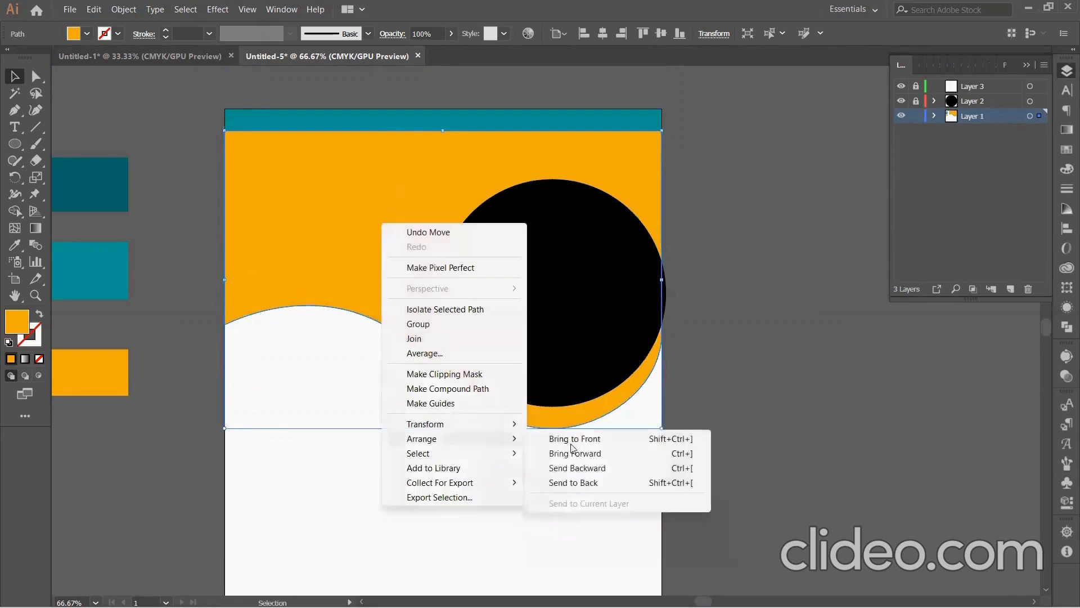
{"action": "left_click", "coordinate": [580, 480]}
Step: Raise the orange shape's lowest anchor and right-edge anchor together so its curve meets the black circle's lower outline
{"action": "left_click", "coordinate": [35, 79]}
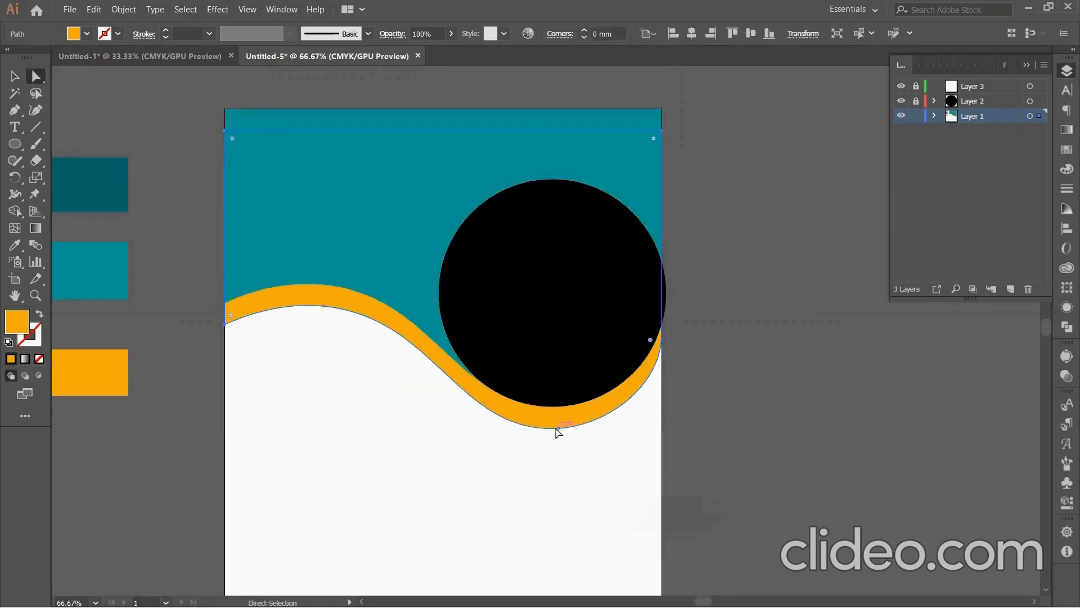
{"action": "left_click", "coordinate": [559, 429]}
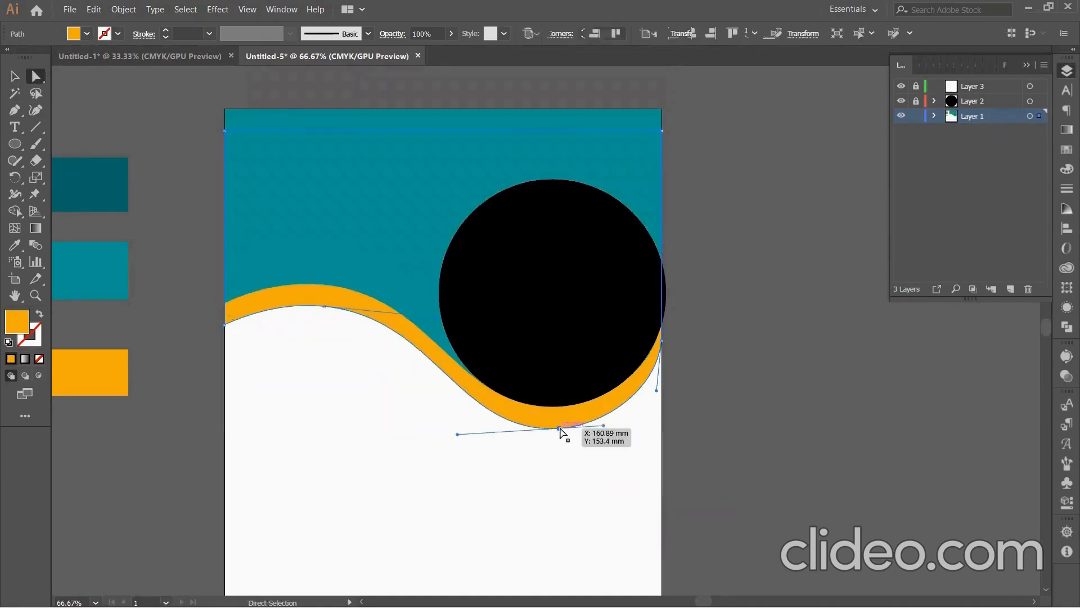
{"action": "left_click", "coordinate": [662, 340], "text": "shift"}
{"action": "left_click", "coordinate": [662, 341], "text": "shift"}
{"action": "left_click", "coordinate": [661, 340], "text": "shift"}
{"action": "left_click_drag", "start_coordinate": [661, 340], "coordinate": [661, 318]}
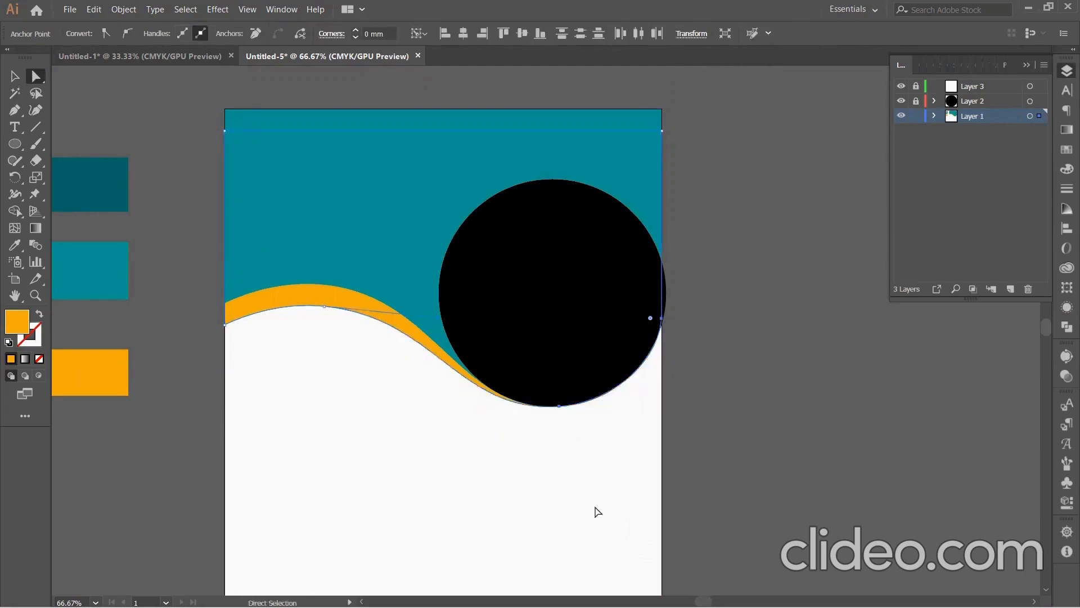
Step: Examine the orange band's crest anchor and the curve's taper toward the black circle up close
{"action": "left_click", "coordinate": [325, 306]}
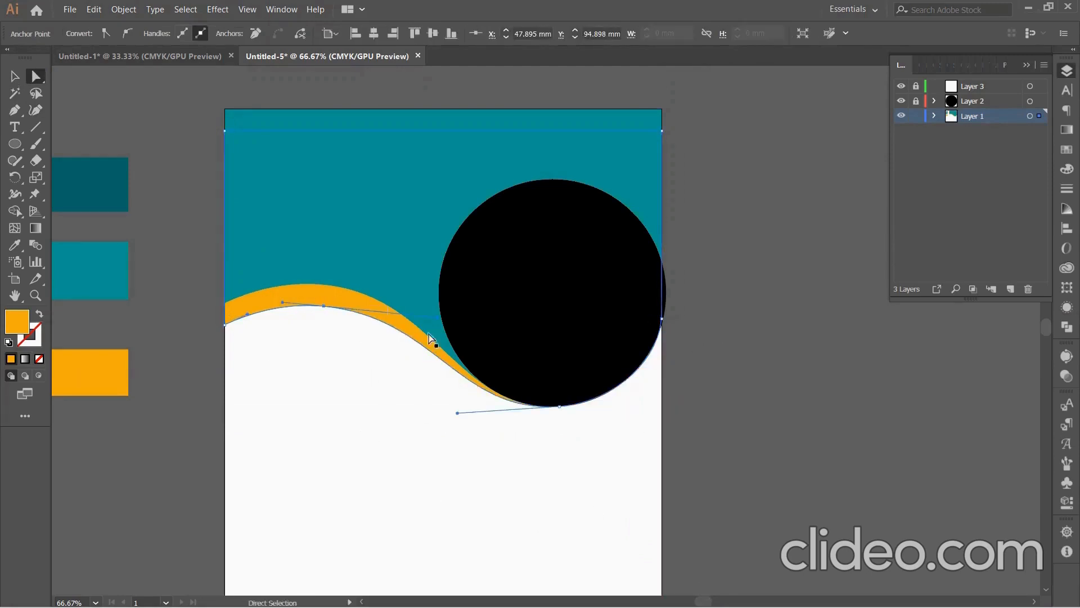
{"action": "left_click", "coordinate": [331, 316]}
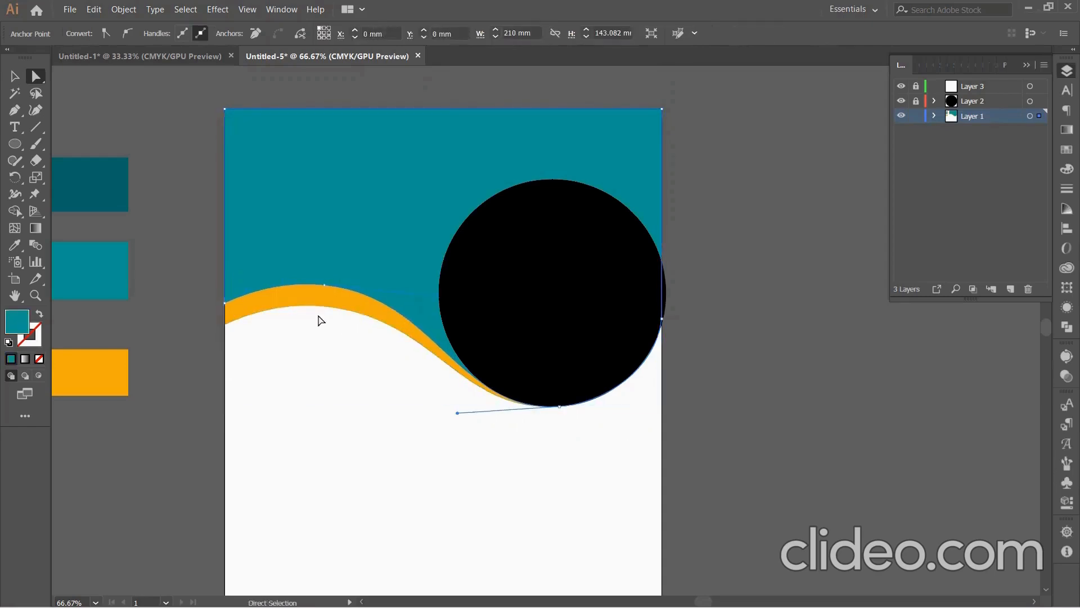
{"action": "left_click", "coordinate": [320, 307]}
{"action": "key", "text": "ctrl+plus"}
{"action": "key", "text": "ctrl+plus"}
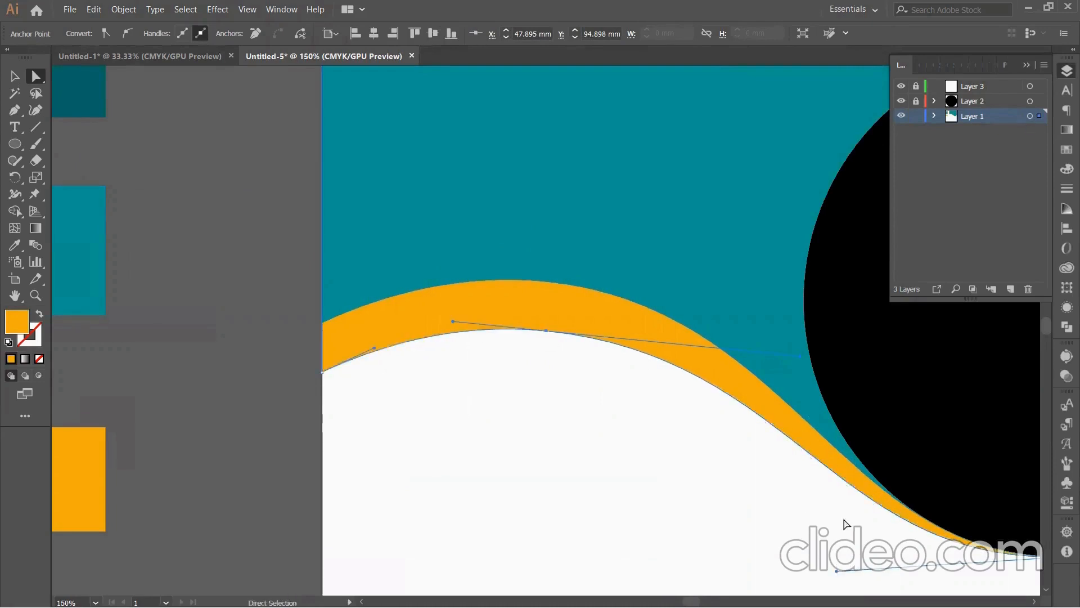
{"action": "left_click_drag", "start_coordinate": [811, 496], "coordinate": [488, 416]}
{"action": "key", "text": "v"}
{"action": "key", "text": "ctrl+minus"}
{"action": "key", "text": "ctrl+minus"}
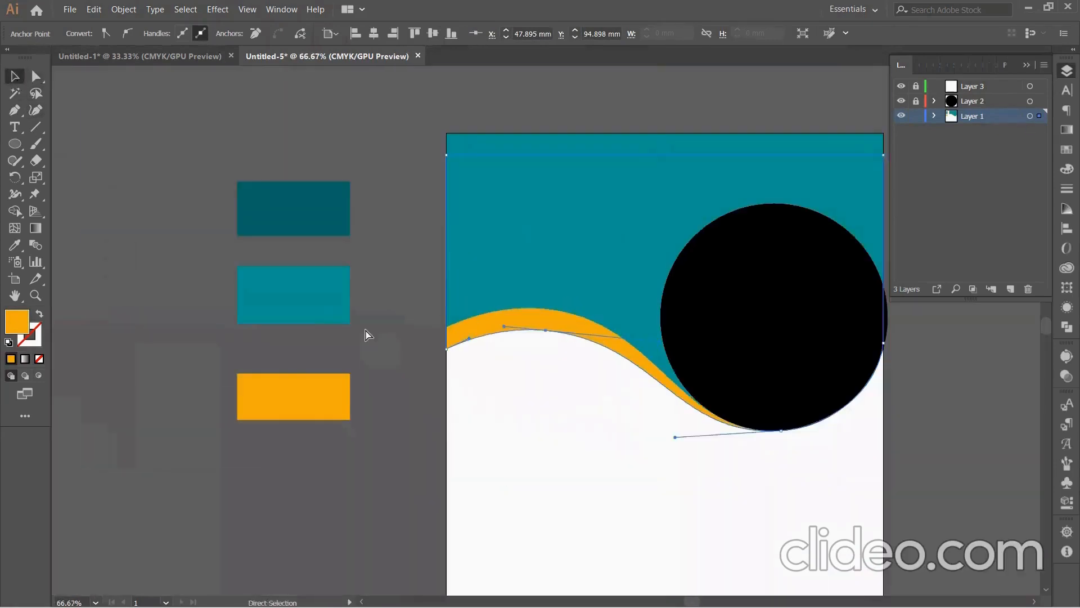
Step: Select the teal and orange wave shapes and separate the visible band into its own shape with Shape Builder
{"action": "left_click", "coordinate": [576, 258]}
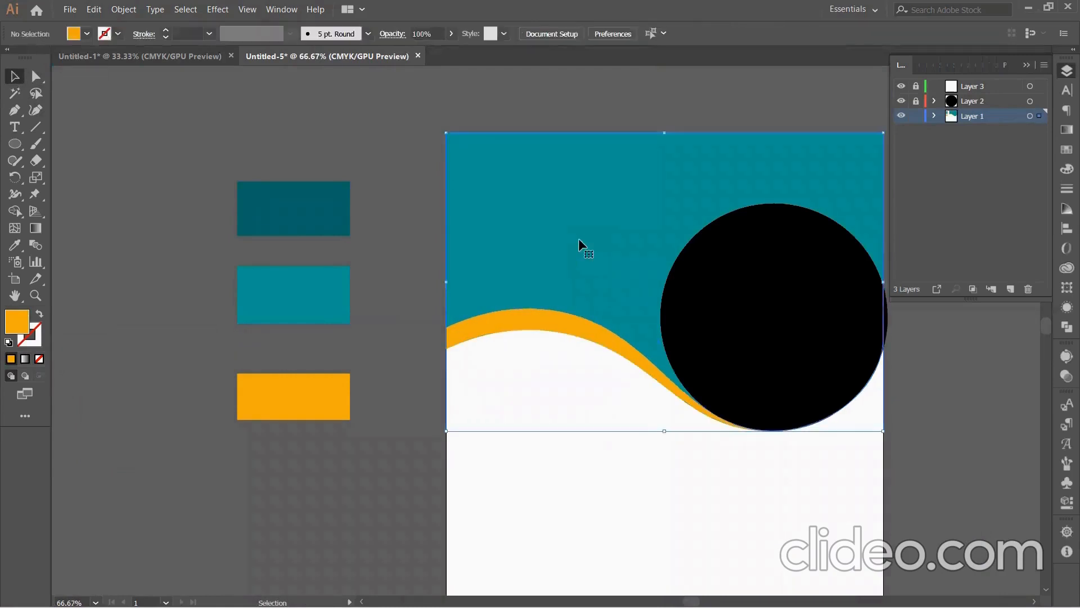
{"action": "left_click", "coordinate": [391, 268]}
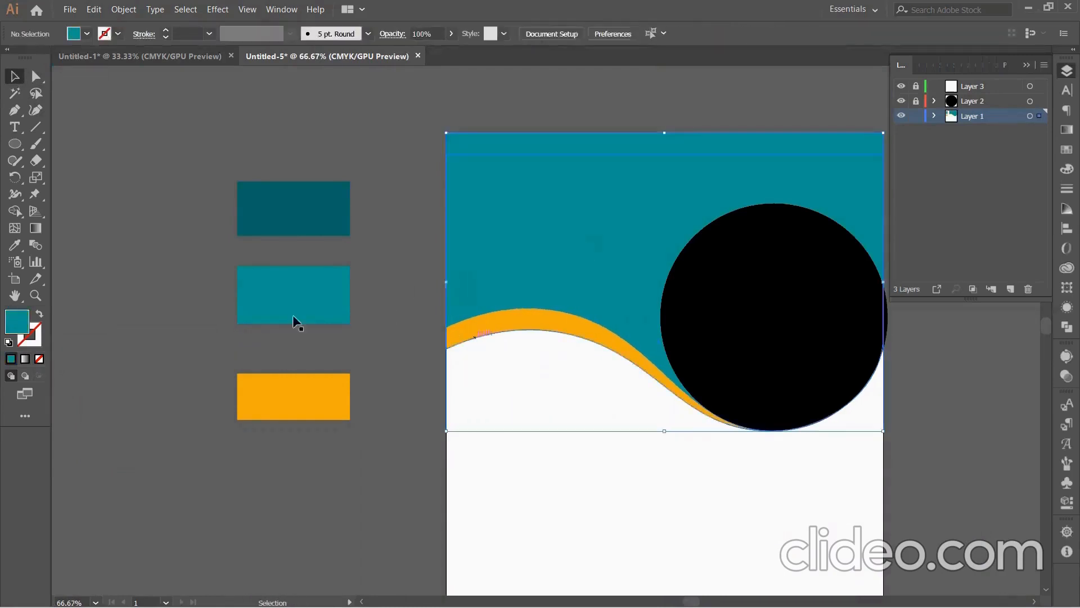
{"action": "key", "text": "ctrl+a"}
{"action": "key", "text": "shift+m"}
{"action": "left_click", "coordinate": [479, 329]}
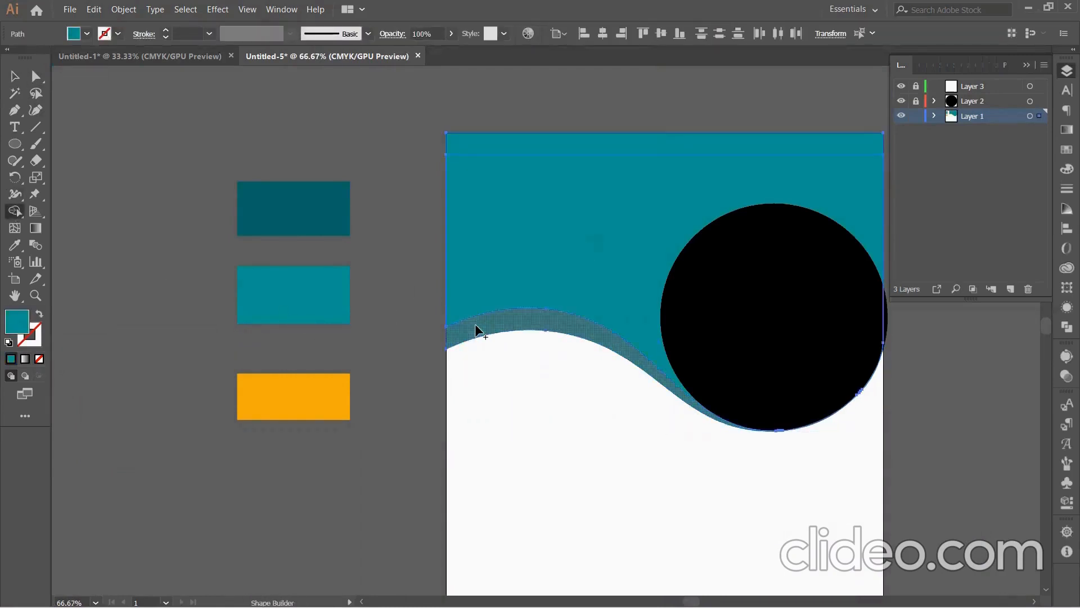
{"action": "key", "text": "v"}
{"action": "left_click", "coordinate": [378, 386]}
Step: Fill the separated wave band with the orange swatch color
{"action": "left_click", "coordinate": [465, 339]}
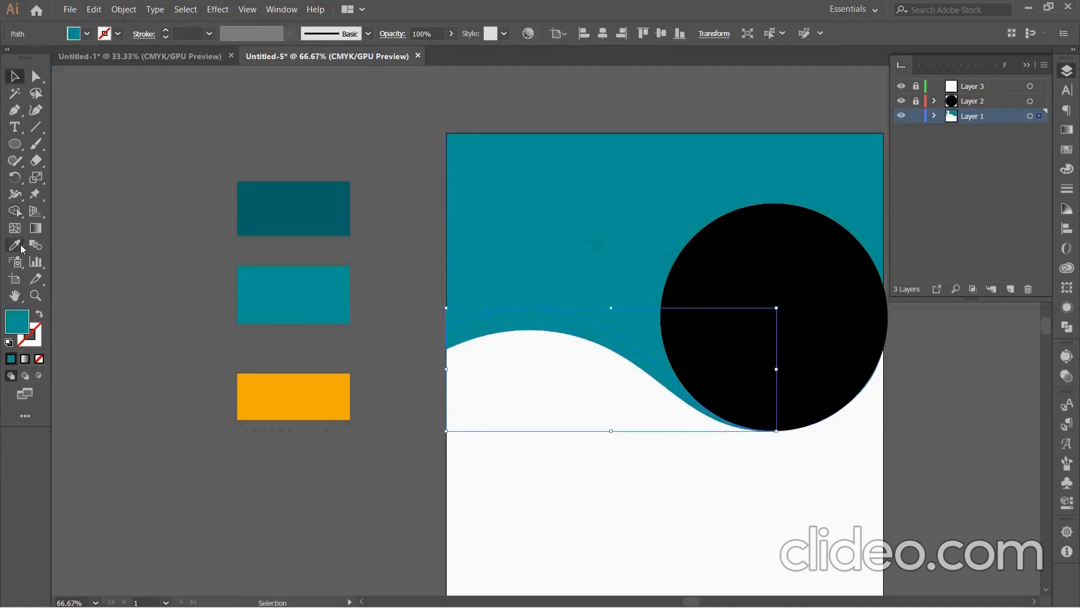
{"action": "left_click", "coordinate": [14, 245]}
{"action": "left_click", "coordinate": [320, 390]}
{"action": "key", "text": "v"}
Step: Move the teal header aside, delete the leftover orange shape behind it, and return the header to its place
{"action": "left_click", "coordinate": [537, 208]}
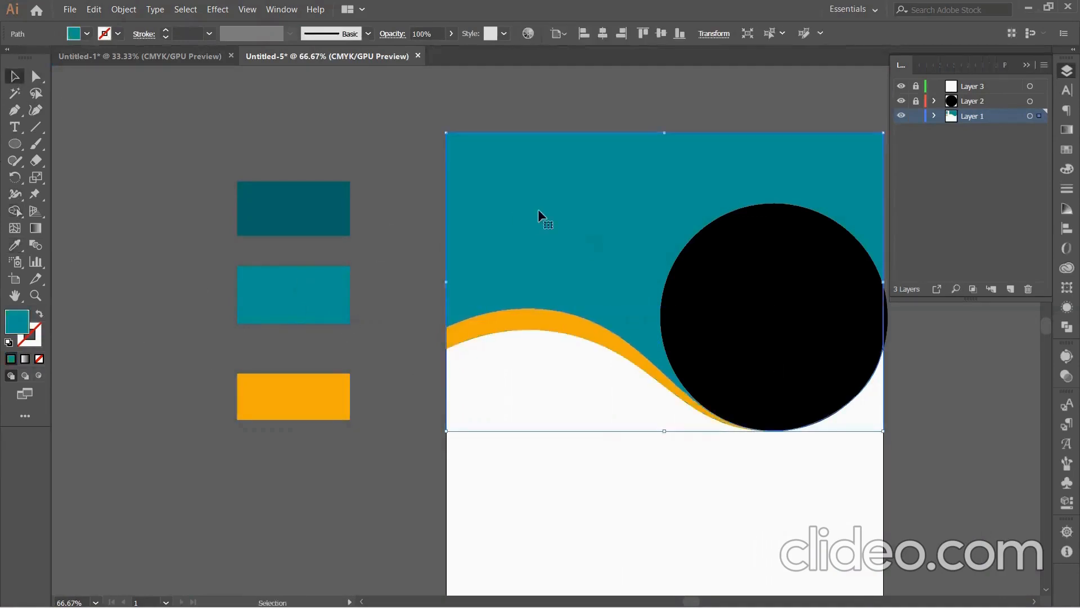
{"action": "left_click", "coordinate": [589, 210], "text": "shift"}
{"action": "left_click_drag", "start_coordinate": [565, 214], "coordinate": [299, 215]}
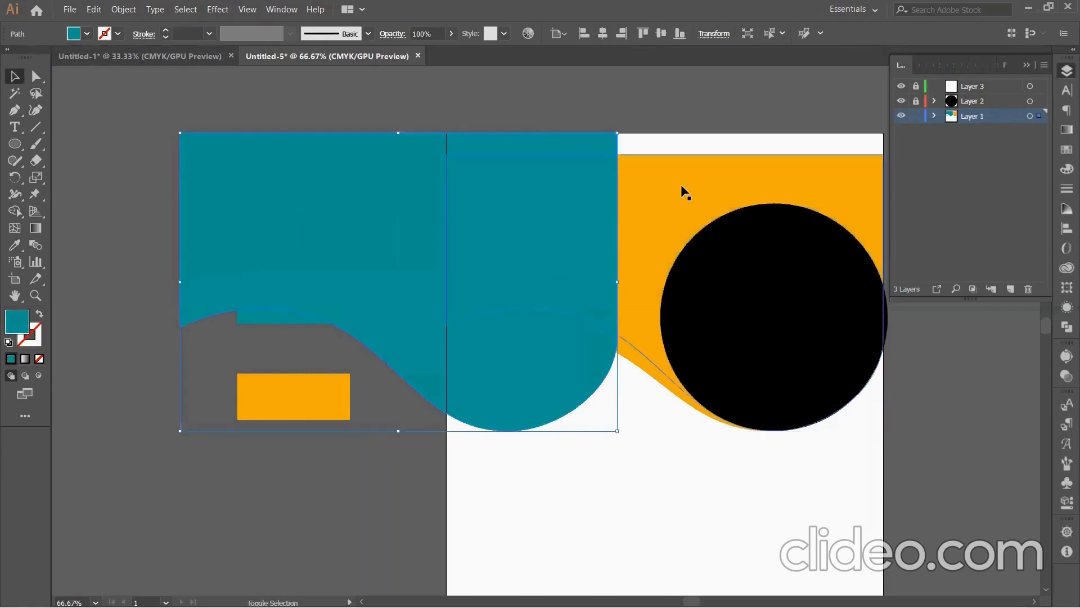
{"action": "left_click", "coordinate": [681, 187]}
{"action": "key", "text": "Delete"}
{"action": "left_click_drag", "start_coordinate": [369, 221], "coordinate": [630, 225]}
{"action": "left_click", "coordinate": [615, 477]}
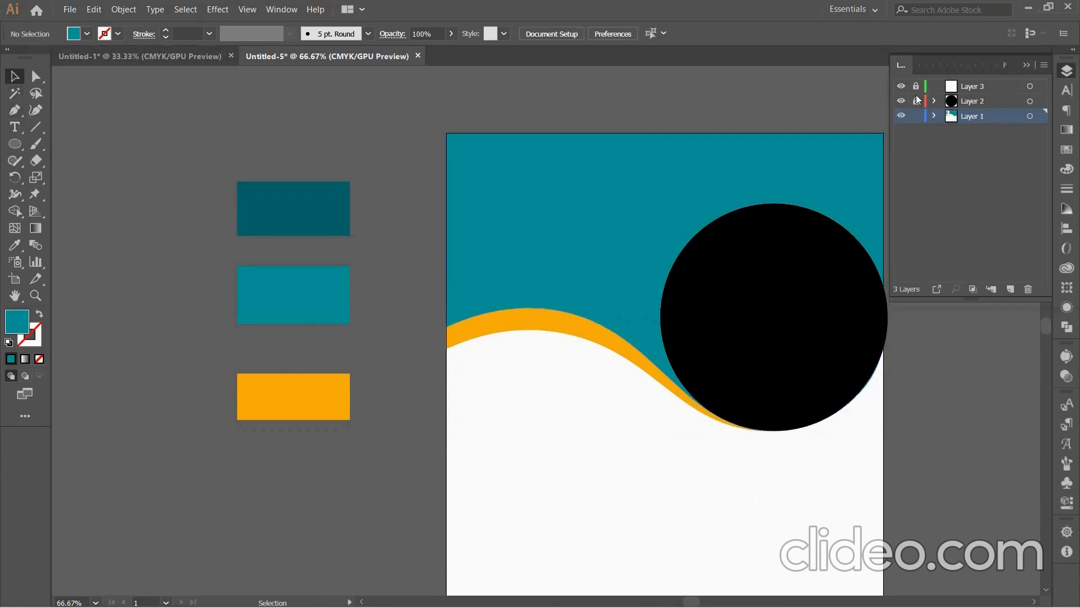
Step: Lock Layer 1 and make Layer 3 the active layer for drawing with the Pen tool
{"action": "left_click", "coordinate": [915, 116]}
{"action": "left_click", "coordinate": [1027, 64]}
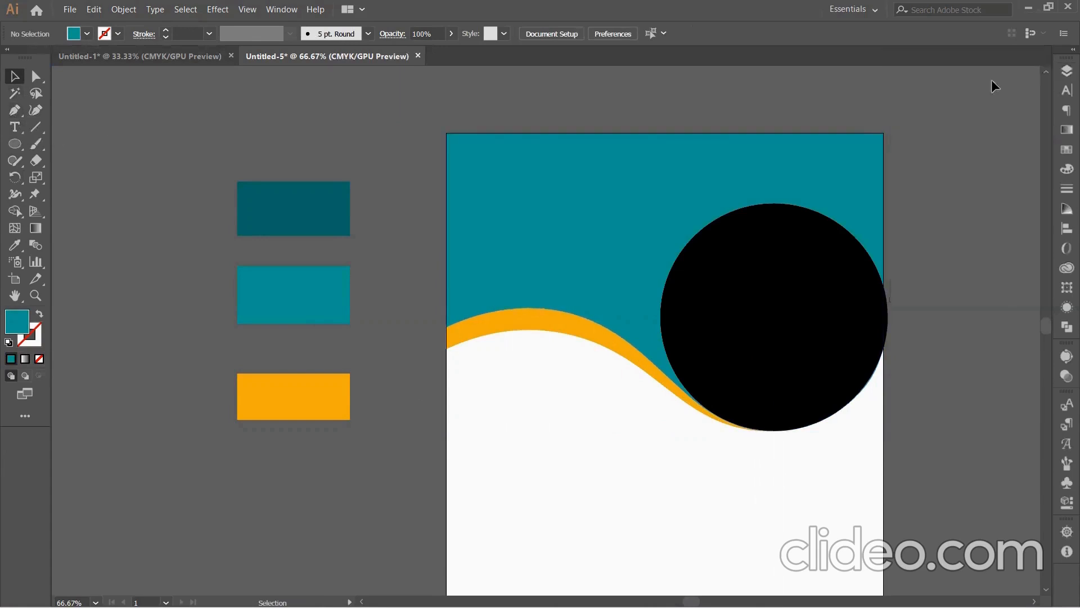
{"action": "left_click", "coordinate": [15, 111]}
{"action": "left_click", "coordinate": [1066, 71]}
{"action": "left_click", "coordinate": [1020, 64]}
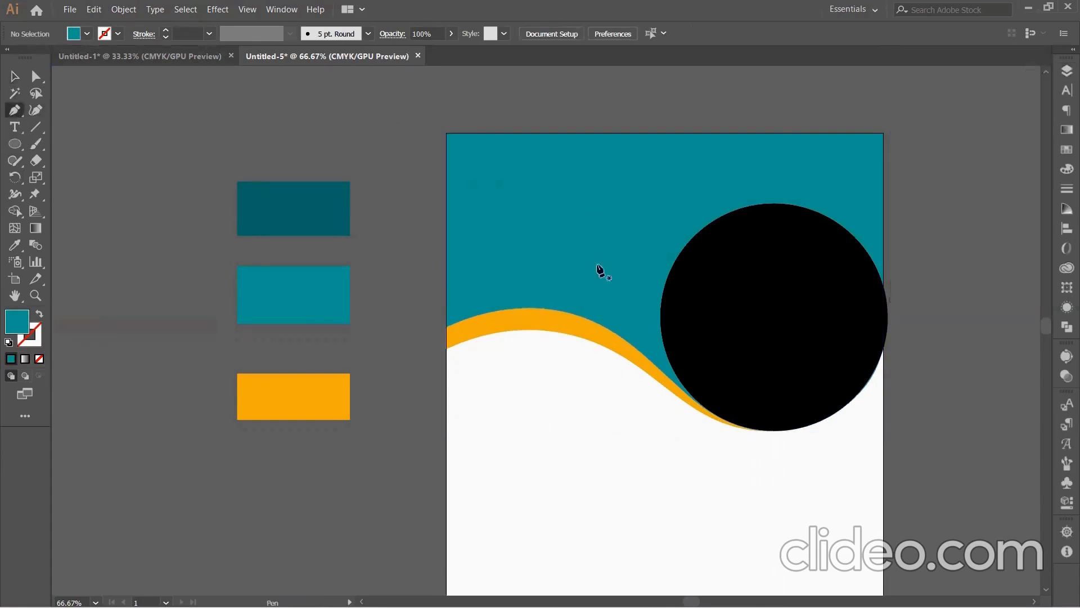
Step: Draw a closed four-point Pen shape over the black circle from the page's upper-right corner, about 92 mm wide along the top edge
{"action": "left_click", "coordinate": [882, 134]}
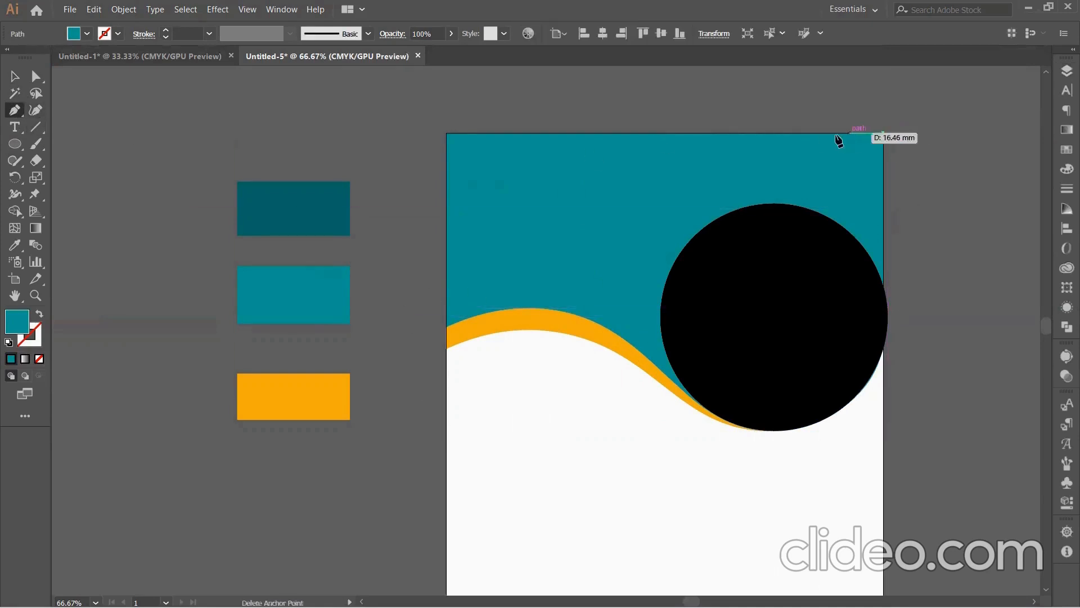
{"action": "left_click", "coordinate": [692, 134]}
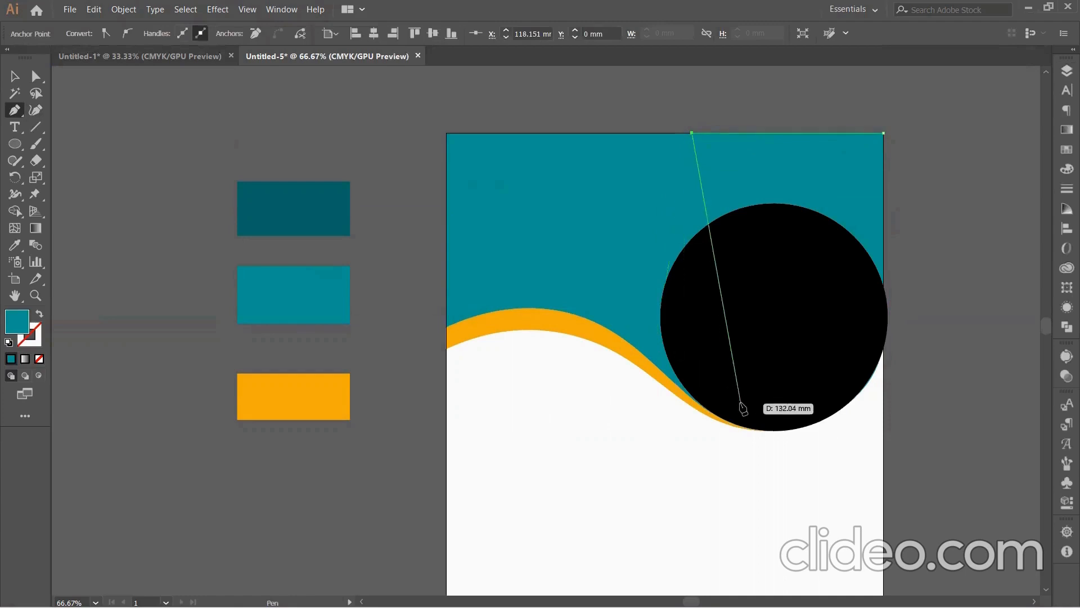
{"action": "left_click", "coordinate": [703, 406]}
{"action": "left_click", "coordinate": [884, 324]}
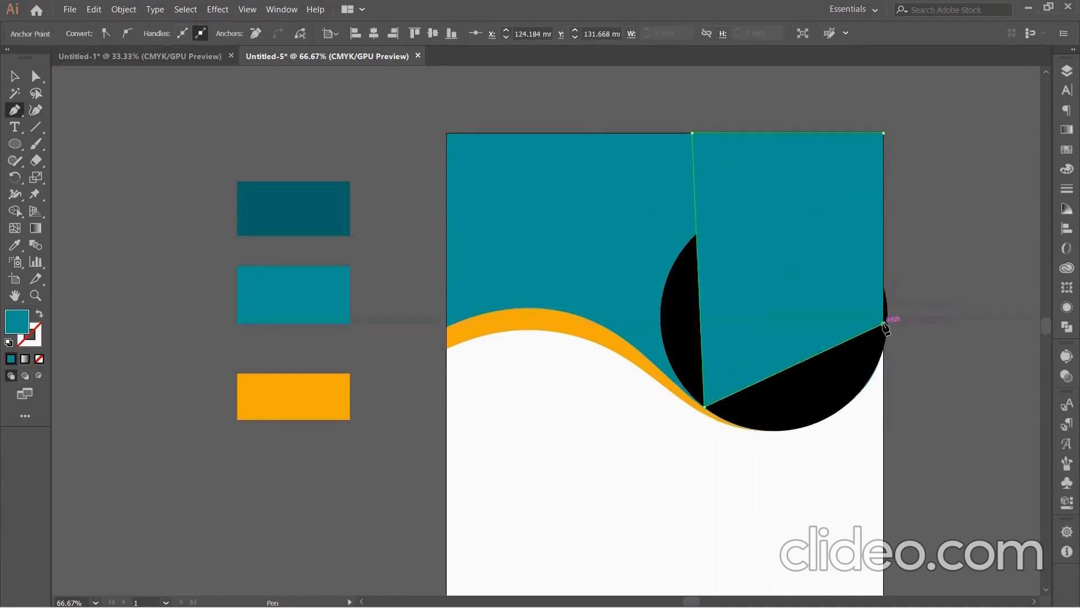
{"action": "left_click", "coordinate": [882, 134]}
Step: Move the new four-point shape to Layer 2 and send it to the back, behind the black circle
{"action": "key", "text": "v"}
{"action": "right_click", "coordinate": [735, 228]}
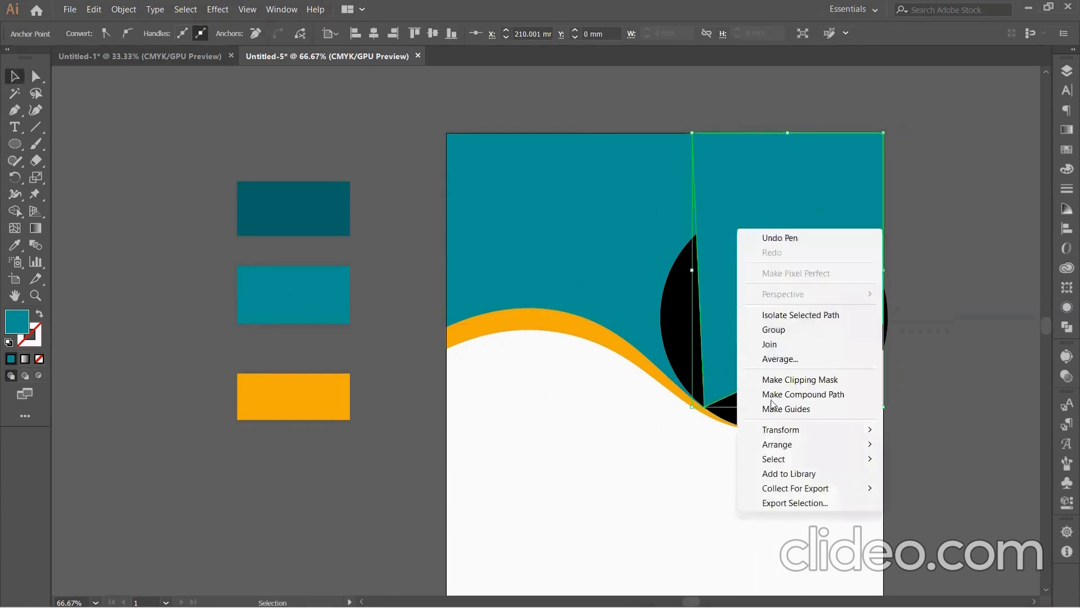
{"action": "mouse_move", "coordinate": [788, 445]}
{"action": "left_click", "coordinate": [909, 476]}
{"action": "left_click", "coordinate": [1068, 71]}
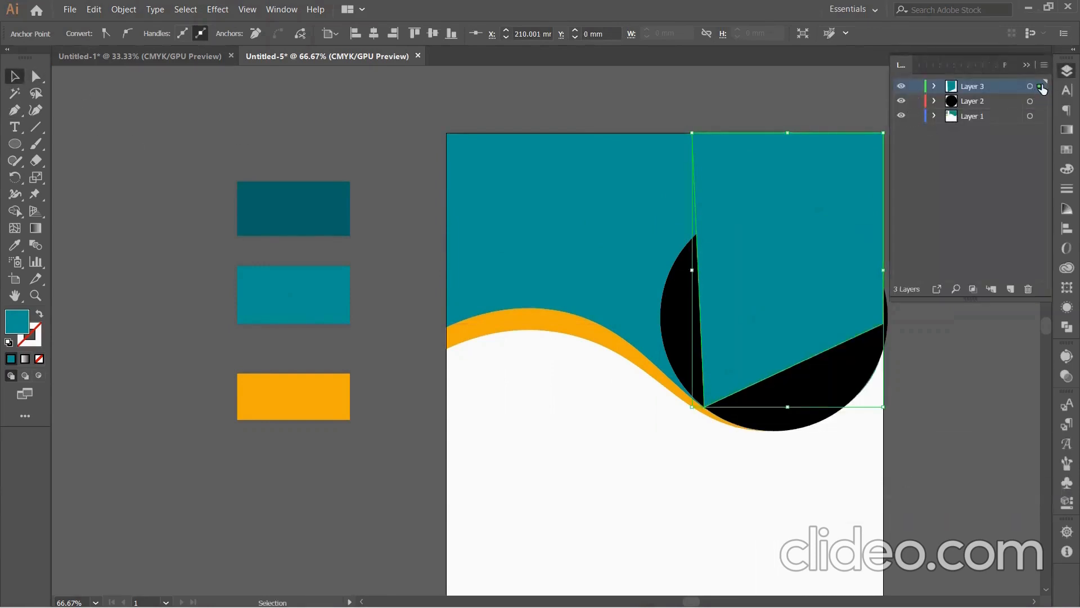
{"action": "left_click_drag", "start_coordinate": [1041, 87], "coordinate": [1039, 101]}
{"action": "right_click", "coordinate": [780, 213]}
{"action": "mouse_move", "coordinate": [839, 433]}
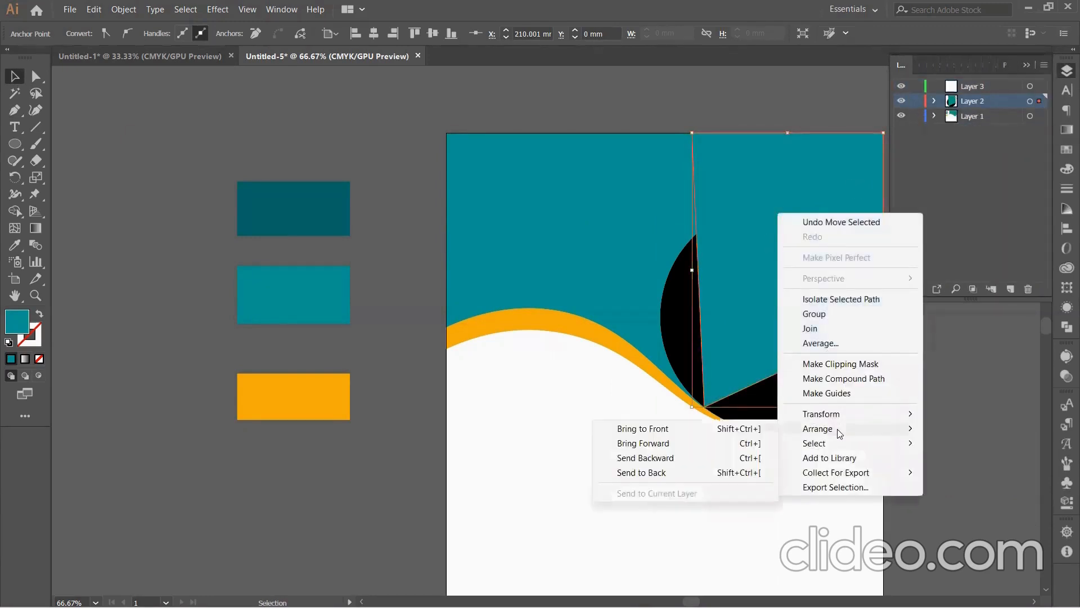
{"action": "left_click", "coordinate": [717, 473]}
Step: Fill the four-point shape with the dark teal swatch color and curve its left edge around the black circle
{"action": "key", "text": "i"}
{"action": "left_click", "coordinate": [308, 221]}
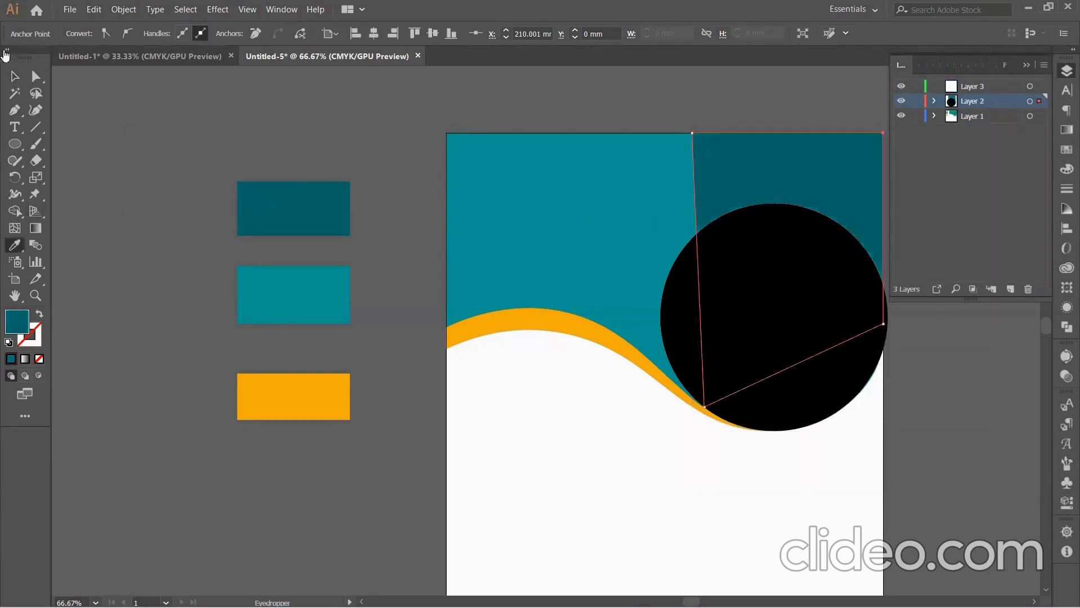
{"action": "left_click", "coordinate": [35, 109]}
{"action": "left_click_drag", "start_coordinate": [703, 309], "coordinate": [667, 341]}
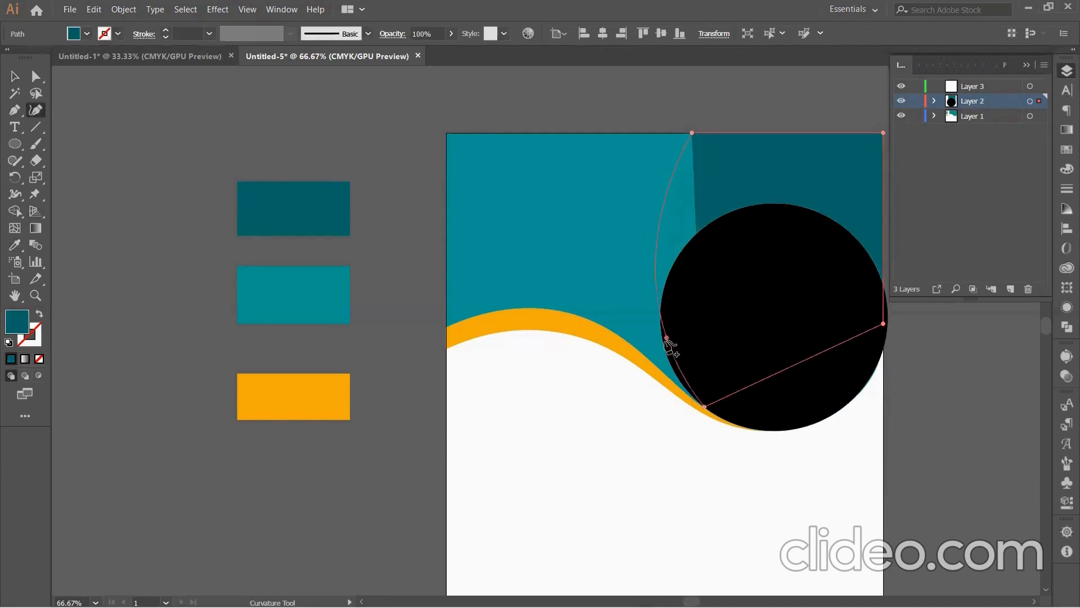
{"action": "left_click", "coordinate": [683, 381]}
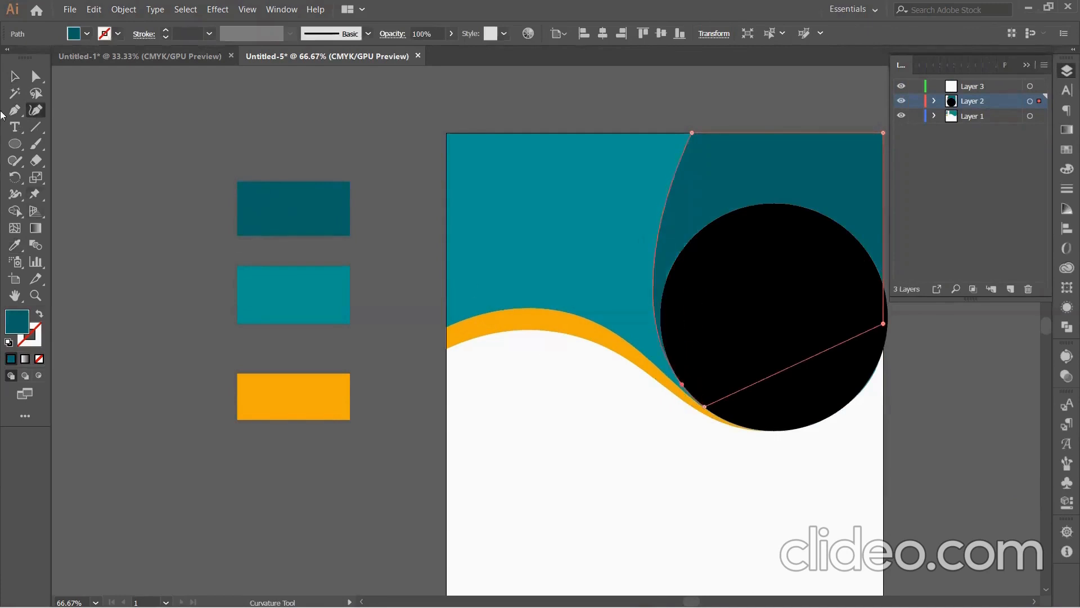
{"action": "key", "text": "v"}
{"action": "left_click", "coordinate": [1026, 65]}
{"action": "left_click", "coordinate": [177, 132]}
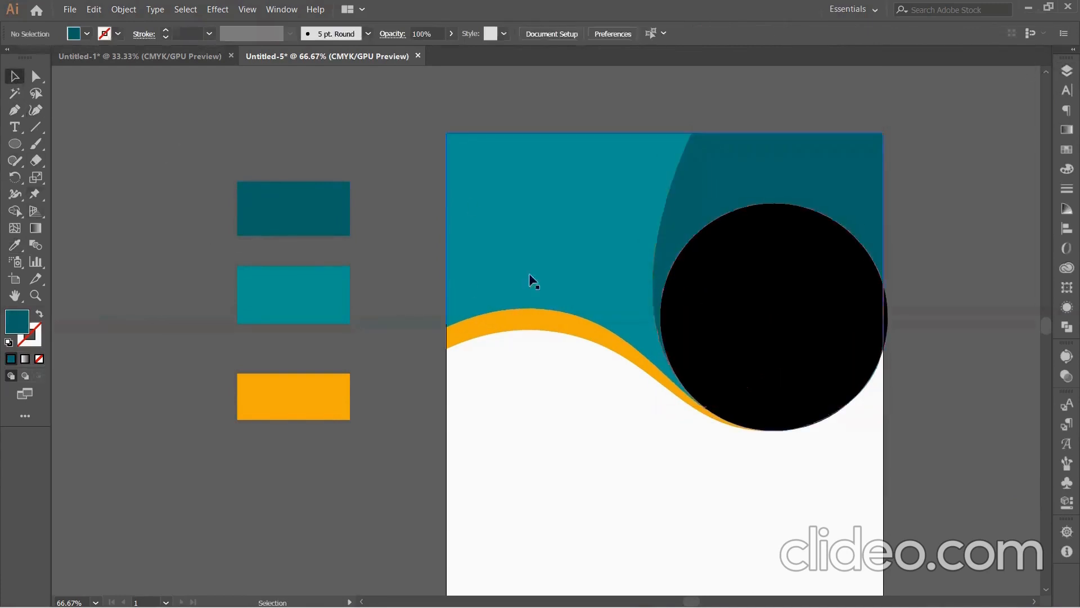
Step: Make Layer 1 active and lock Layer 2 for drawing with the Pen tool at the foot of the page
{"action": "scroll", "coordinate": [578, 238], "scroll_direction": "down", "scroll_amount": 3}
{"action": "left_click", "coordinate": [15, 109]}
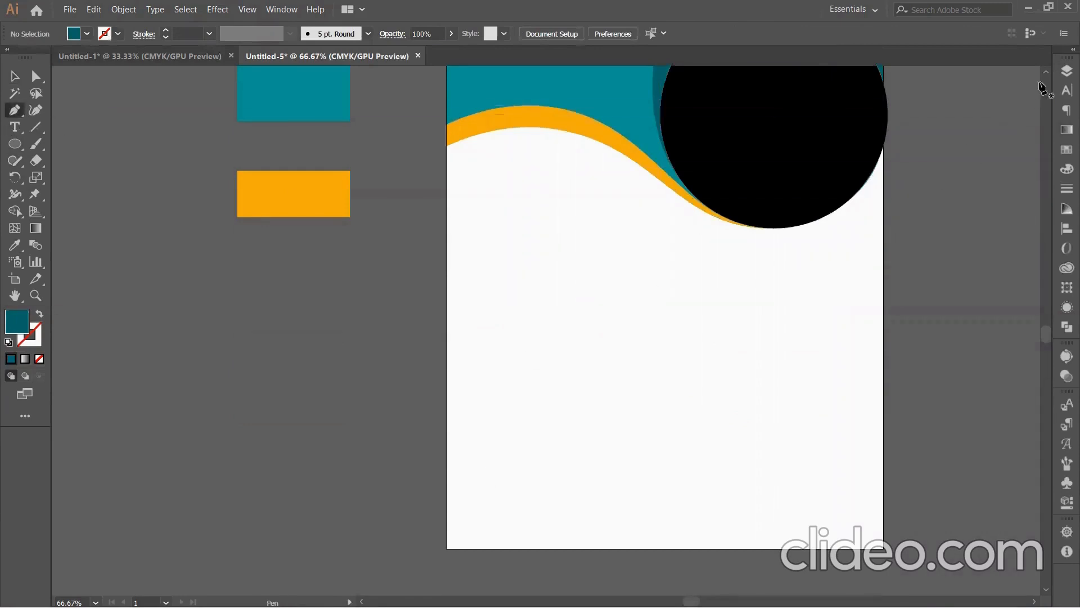
{"action": "left_click", "coordinate": [1066, 71]}
{"action": "left_click", "coordinate": [974, 117]}
{"action": "left_click", "coordinate": [917, 101]}
{"action": "left_click", "coordinate": [1029, 64]}
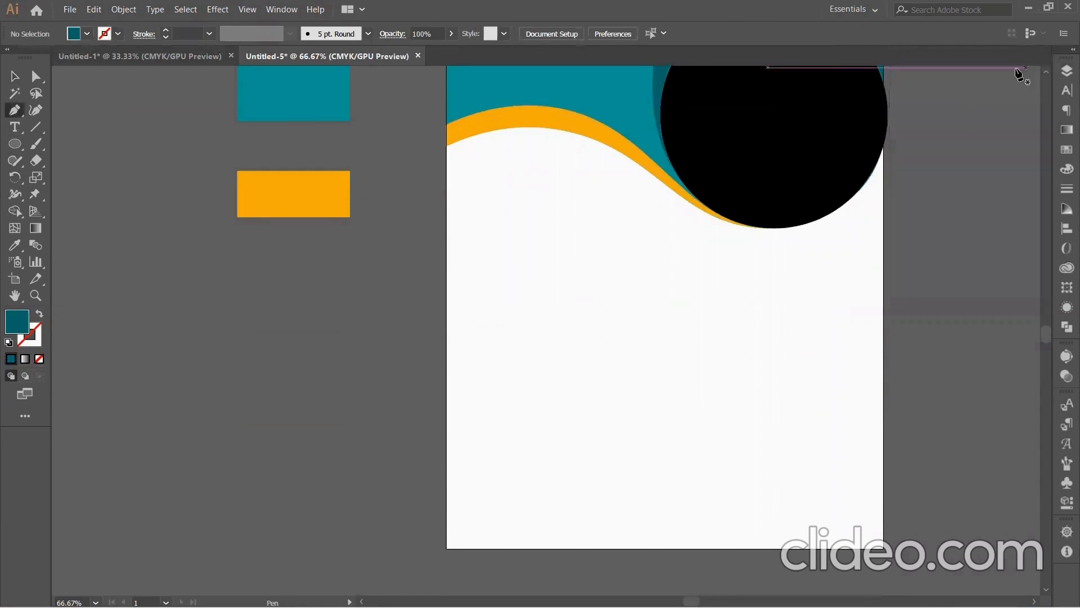
Step: Draw a closed four-cornered footer across the page's full bottom width, about 45 mm high on the left side
{"action": "left_click", "coordinate": [447, 456]}
{"action": "left_click", "coordinate": [447, 548], "text": "shift"}
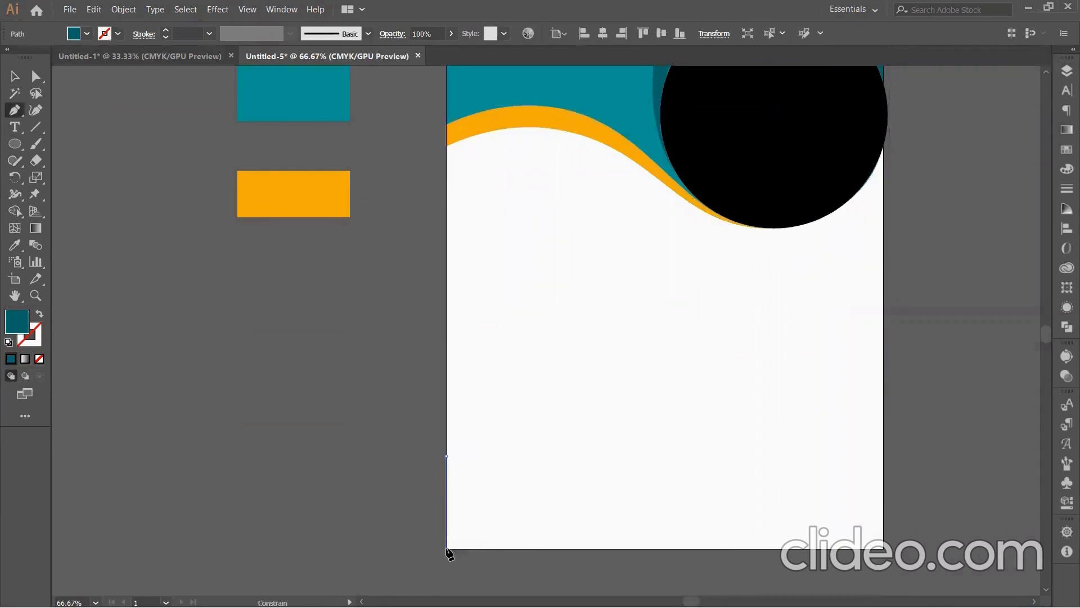
{"action": "left_click", "coordinate": [883, 548]}
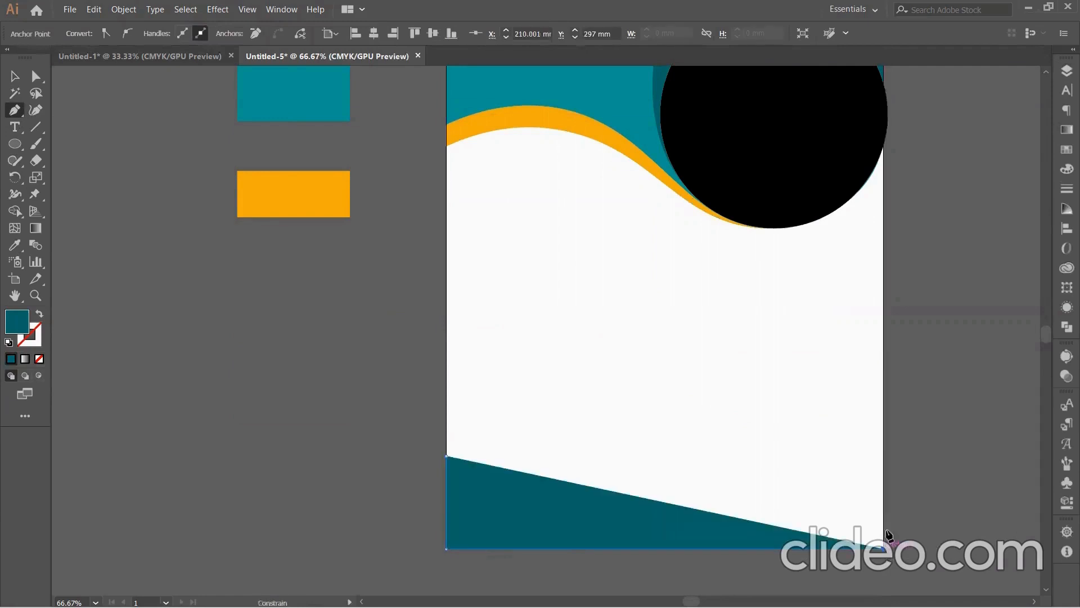
{"action": "left_click", "coordinate": [883, 487]}
{"action": "left_click", "coordinate": [446, 456]}
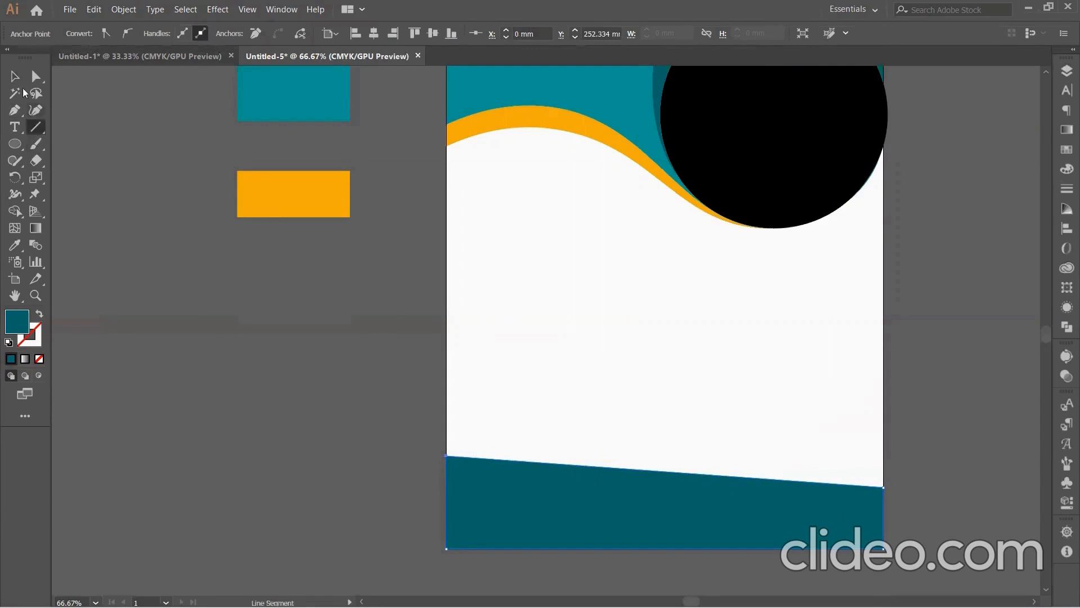
Step: Bend the footer's top edge into a wave with the Curvature tool and lower its left end
{"action": "left_click", "coordinate": [36, 110]}
{"action": "left_click_drag", "start_coordinate": [560, 464], "coordinate": [564, 435]}
{"action": "left_click_drag", "start_coordinate": [759, 449], "coordinate": [701, 488]}
{"action": "left_click_drag", "start_coordinate": [444, 454], "coordinate": [446, 483]}
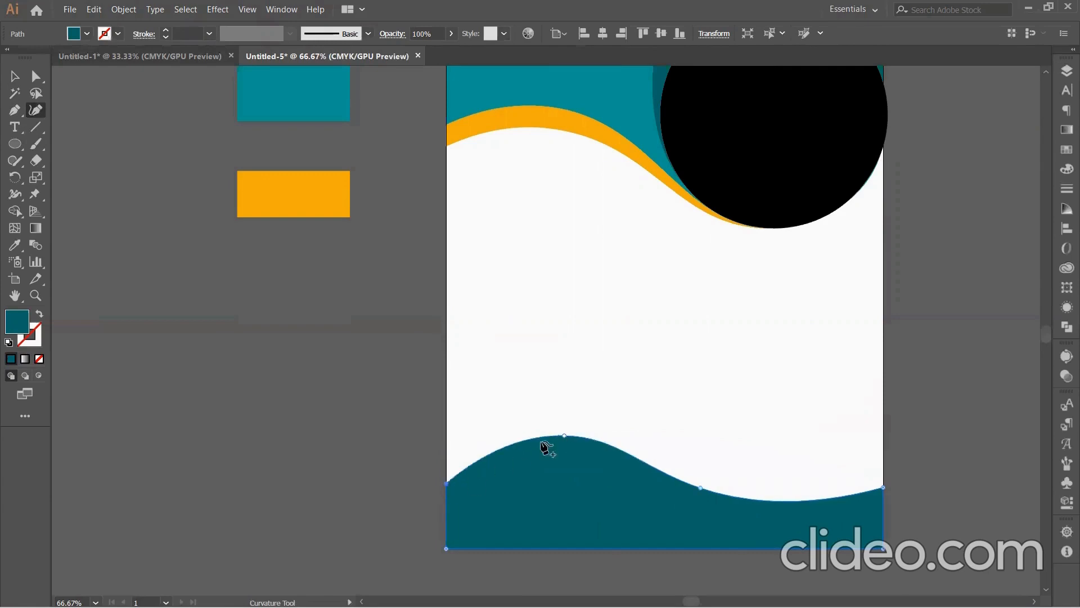
Step: Soften the footer wave by lowering its crest, shifting its trough right, and adjusting both end points
{"action": "left_click_drag", "start_coordinate": [566, 439], "coordinate": [568, 454]}
{"action": "left_click_drag", "start_coordinate": [701, 488], "coordinate": [746, 488]}
{"action": "left_click_drag", "start_coordinate": [569, 462], "coordinate": [572, 461]}
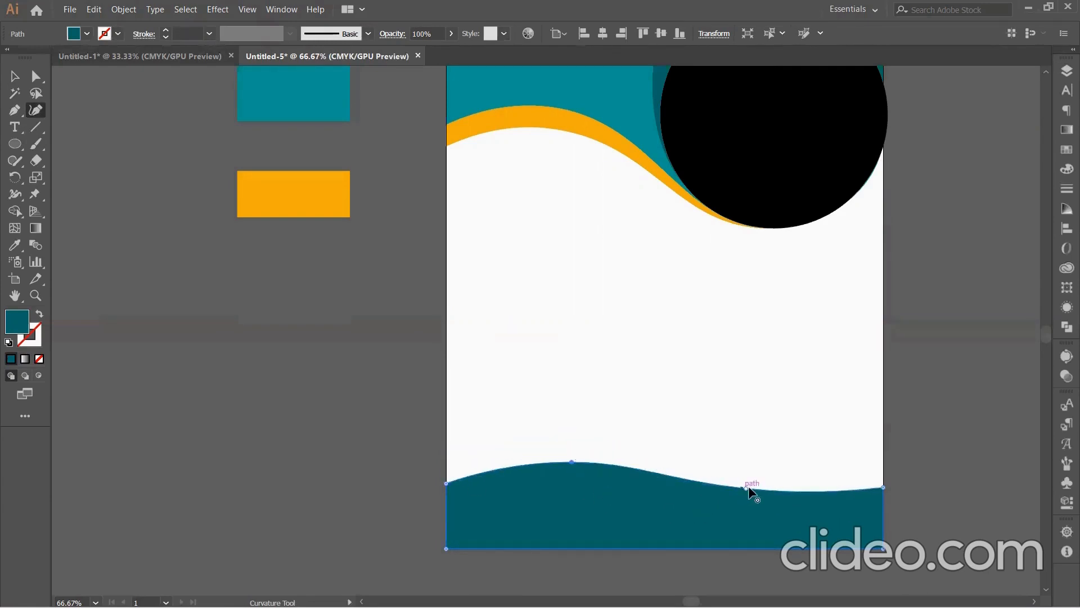
{"action": "left_click_drag", "start_coordinate": [744, 495], "coordinate": [745, 497]}
{"action": "left_click_drag", "start_coordinate": [881, 485], "coordinate": [881, 481]}
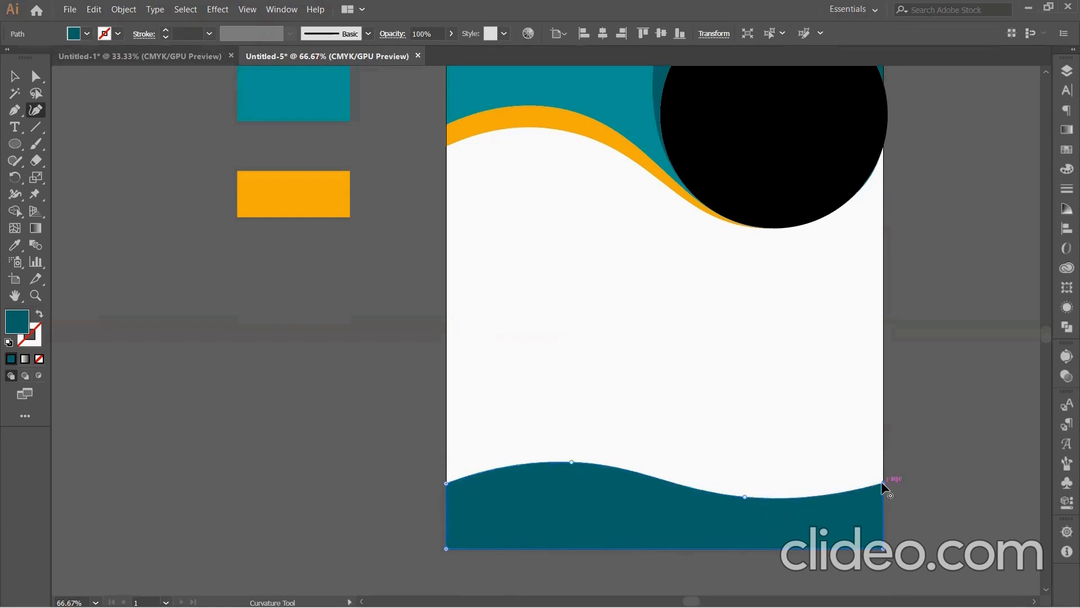
{"action": "left_click_drag", "start_coordinate": [446, 482], "coordinate": [446, 497]}
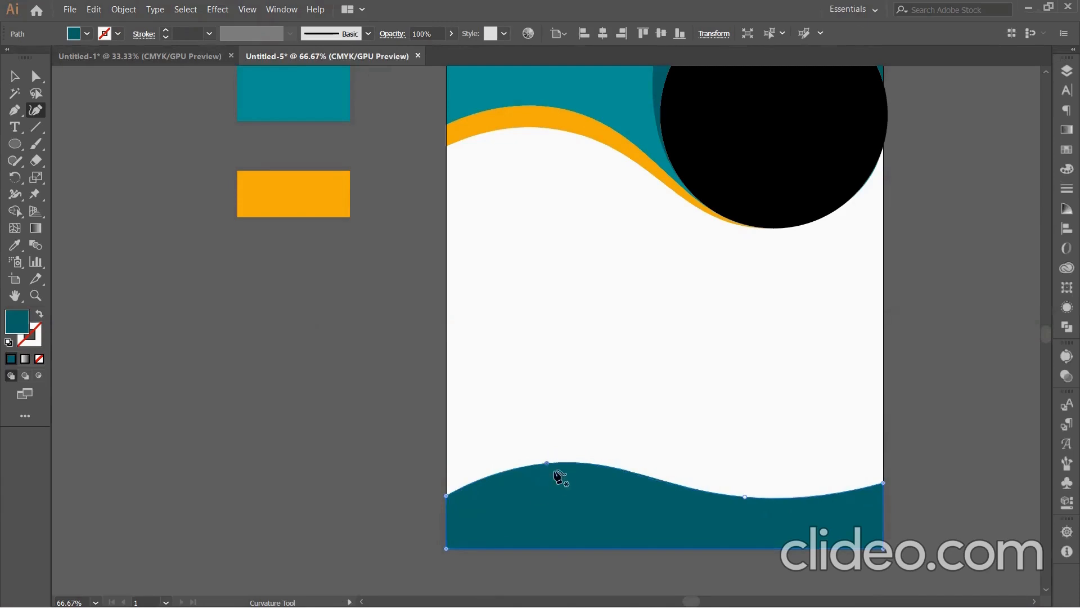
{"action": "key", "text": "ctrl+plus"}
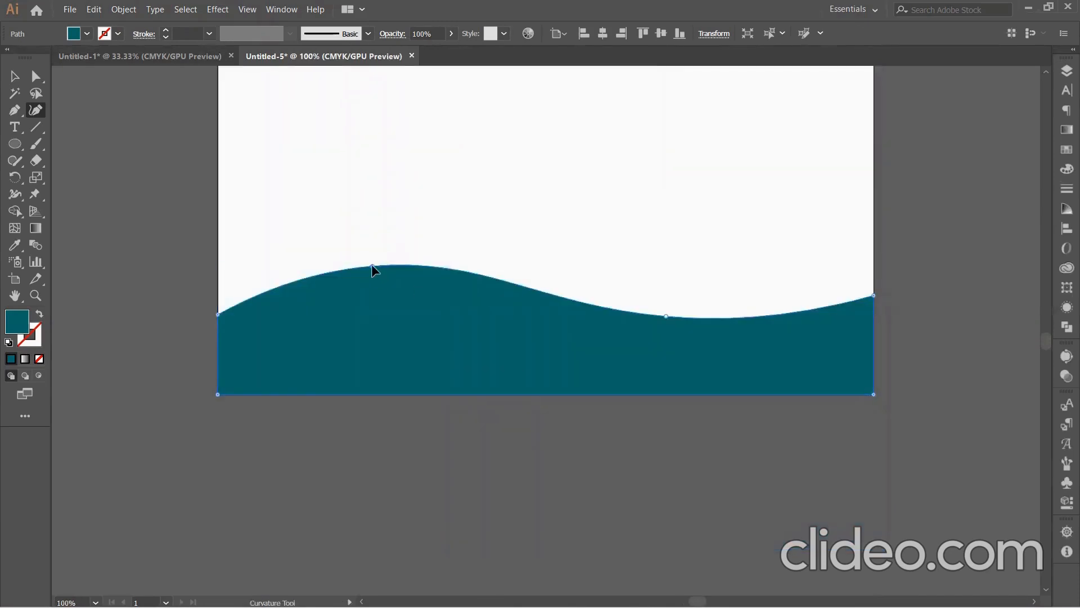
{"action": "left_click_drag", "start_coordinate": [371, 264], "coordinate": [349, 276]}
Step: Draw a diagonal line across the footer from above the wave to below the page edge and bend it into an arc
{"action": "left_click", "coordinate": [36, 126]}
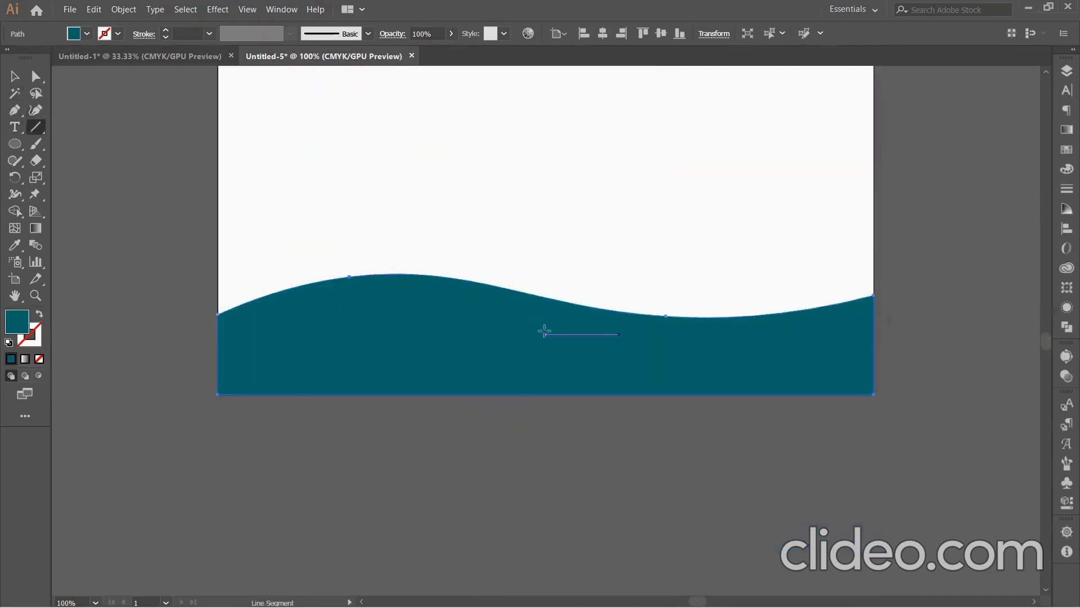
{"action": "mouse_move", "coordinate": [483, 277]}
{"action": "left_mouse_down"}
{"action": "mouse_move", "coordinate": [631, 410]}
{"action": "mouse_move", "coordinate": [652, 407]}
{"action": "left_mouse_up"}
{"action": "left_click", "coordinate": [14, 78]}
{"action": "left_click", "coordinate": [35, 109]}
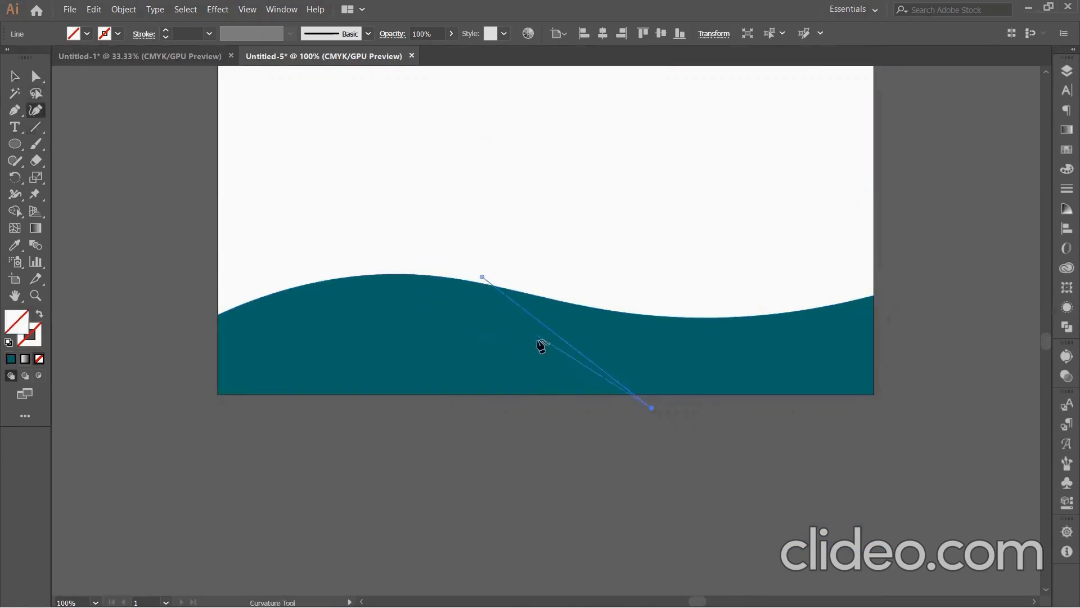
Step: Duplicate the arc toward the footer's left side and shift the original arc slightly right
{"action": "left_click_drag", "start_coordinate": [582, 338], "coordinate": [409, 338]}
{"action": "key", "text": "v"}
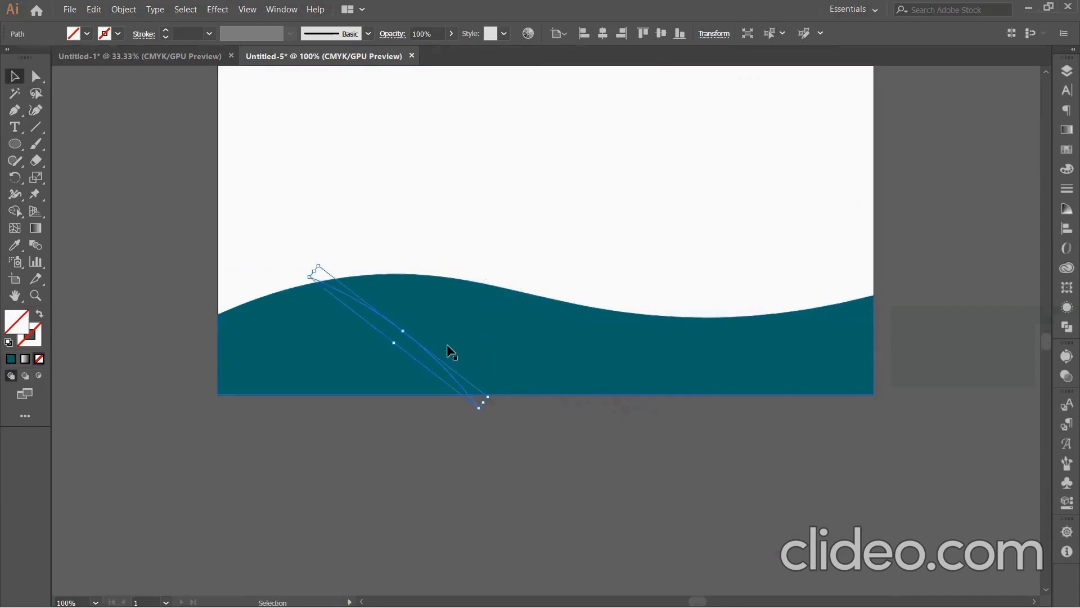
{"action": "key", "text": "ctrl+z"}
{"action": "left_click_drag", "start_coordinate": [600, 341], "coordinate": [626, 347]}
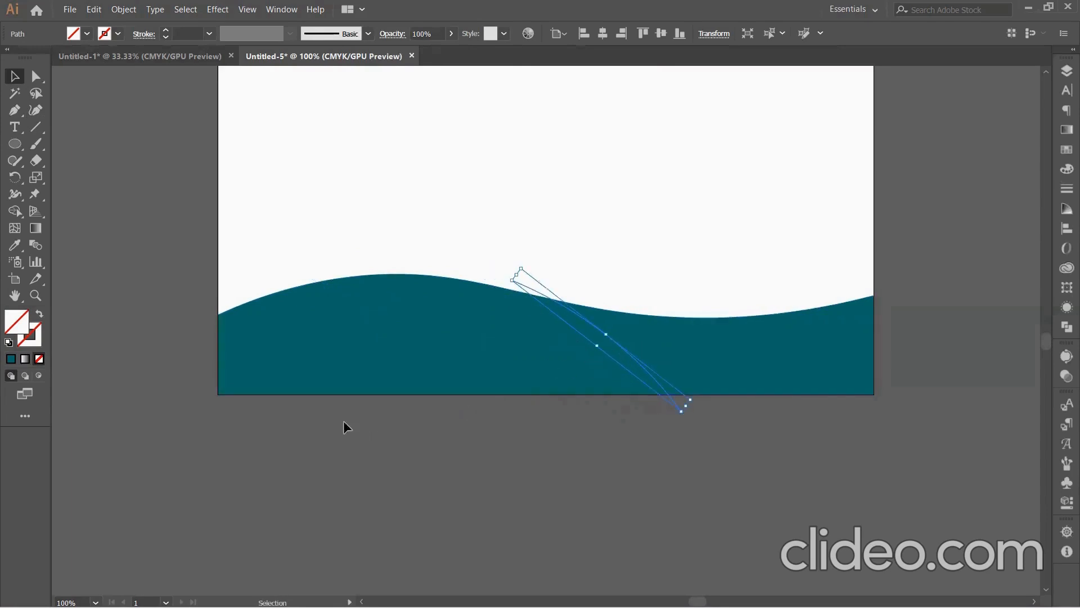
Step: Select the footer with both arcs and separate the middle section into its own shape with Shape Builder
{"action": "left_click", "coordinate": [682, 335], "text": "shift"}
{"action": "left_click", "coordinate": [15, 211]}
{"action": "left_click", "coordinate": [460, 341]}
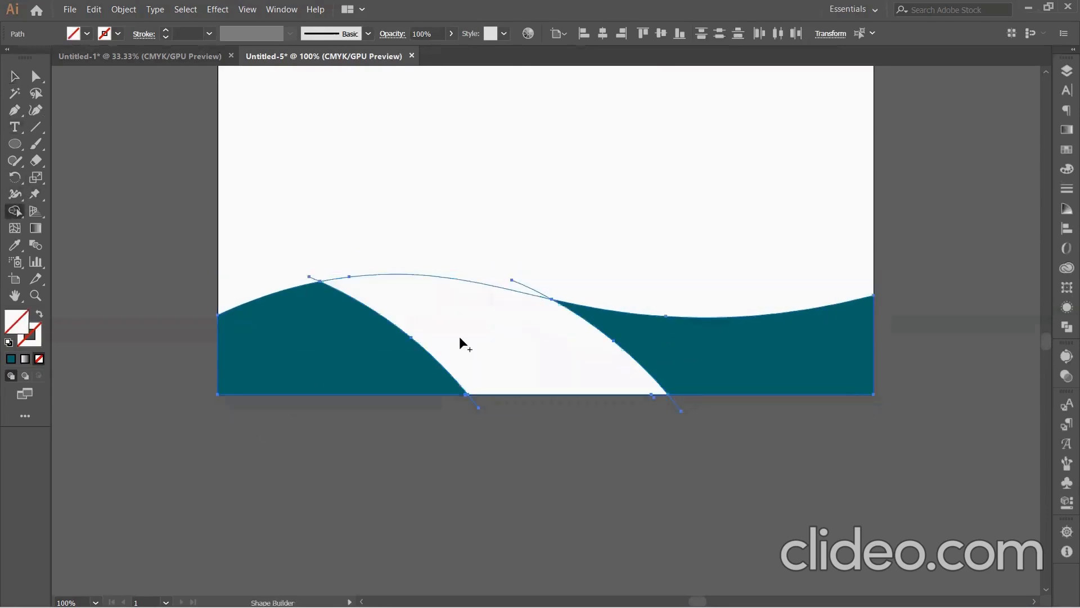
{"action": "key", "text": "v"}
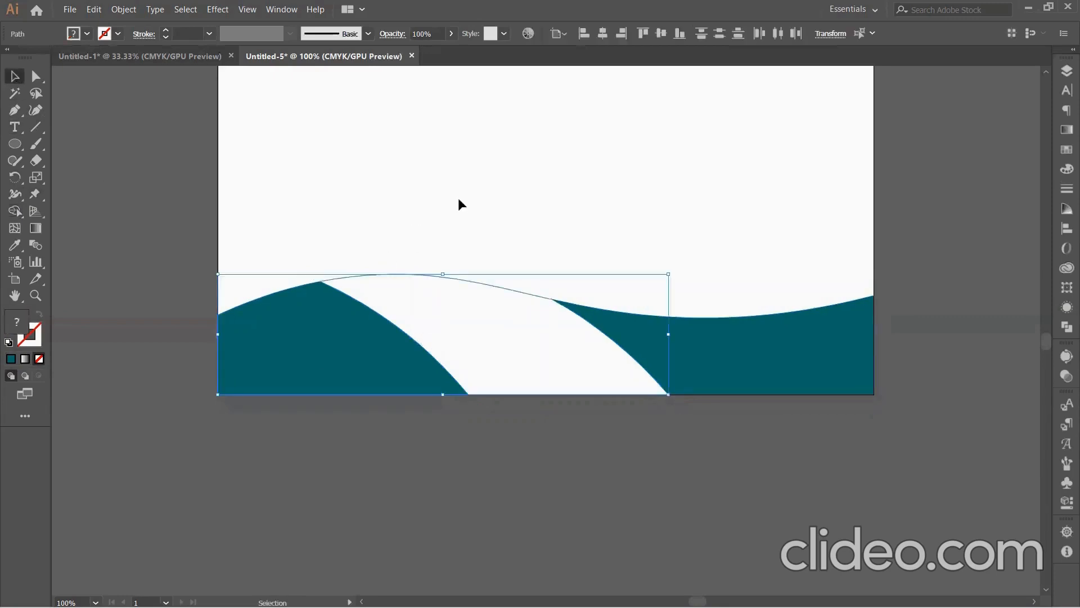
Step: Fill the footer's middle section with the lighter teal swatch color
{"action": "left_click_drag", "start_coordinate": [458, 197], "coordinate": [473, 298]}
{"action": "scroll", "coordinate": [149, 152], "scroll_direction": "up", "scroll_amount": 2}
{"action": "key", "text": "ctrl+minus"}
{"action": "scroll", "coordinate": [275, 231], "scroll_direction": "up", "scroll_amount": 2}
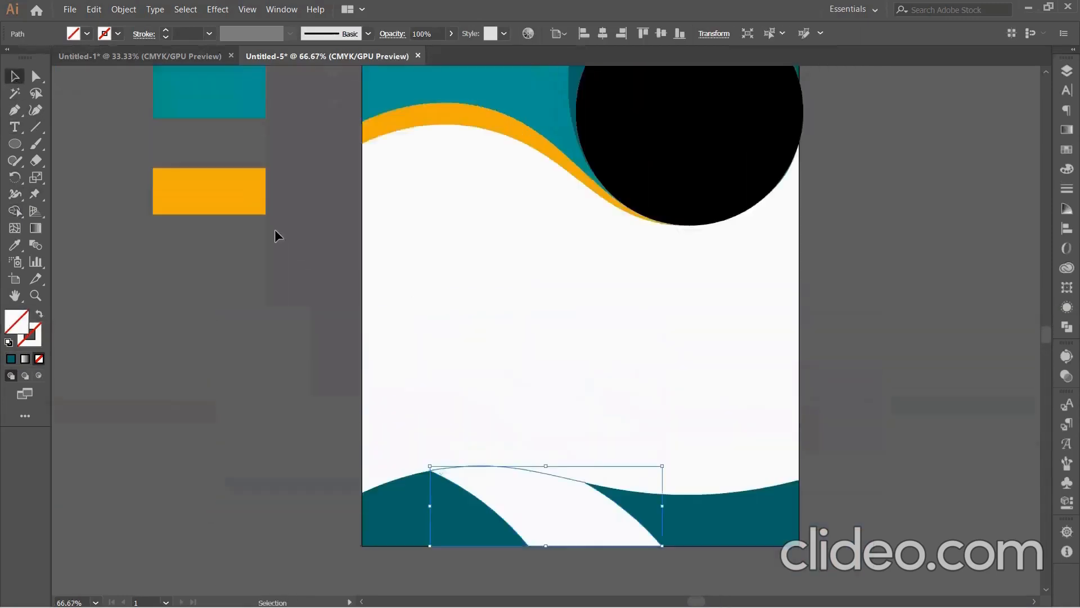
{"action": "scroll", "coordinate": [276, 231], "scroll_direction": "up", "scroll_amount": 1}
{"action": "left_click", "coordinate": [15, 245]}
{"action": "left_click", "coordinate": [222, 116]}
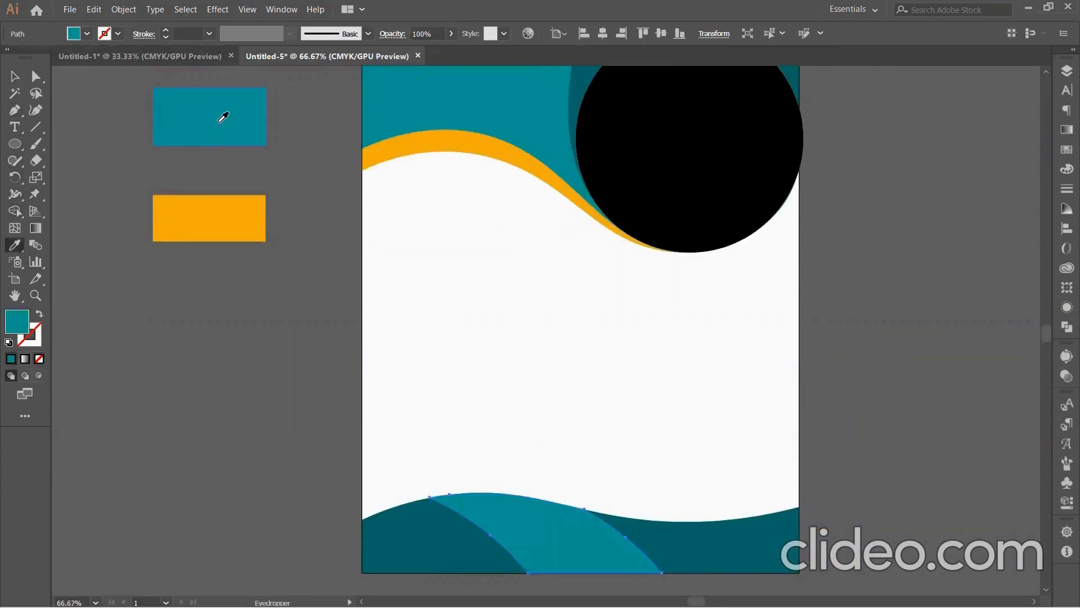
Step: Fill the footer's left section with the orange swatch color
{"action": "key", "text": "v"}
{"action": "left_click", "coordinate": [396, 530]}
{"action": "left_click", "coordinate": [14, 245]}
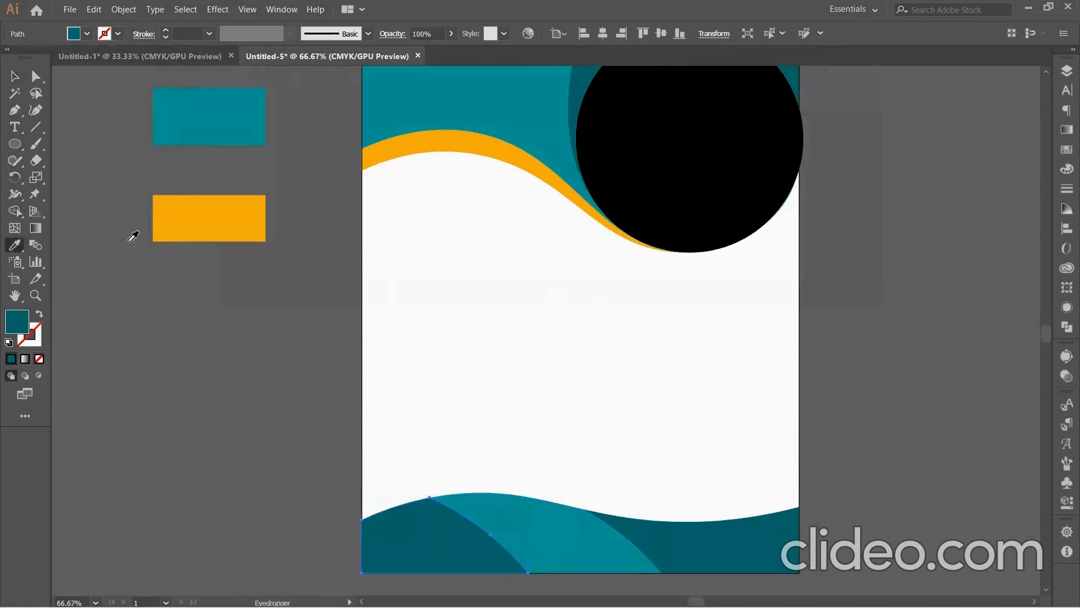
{"action": "left_click", "coordinate": [221, 213]}
{"action": "key", "text": "v"}
{"action": "left_click", "coordinate": [432, 463]}
{"action": "scroll", "coordinate": [526, 363], "scroll_direction": "up", "scroll_amount": 4}
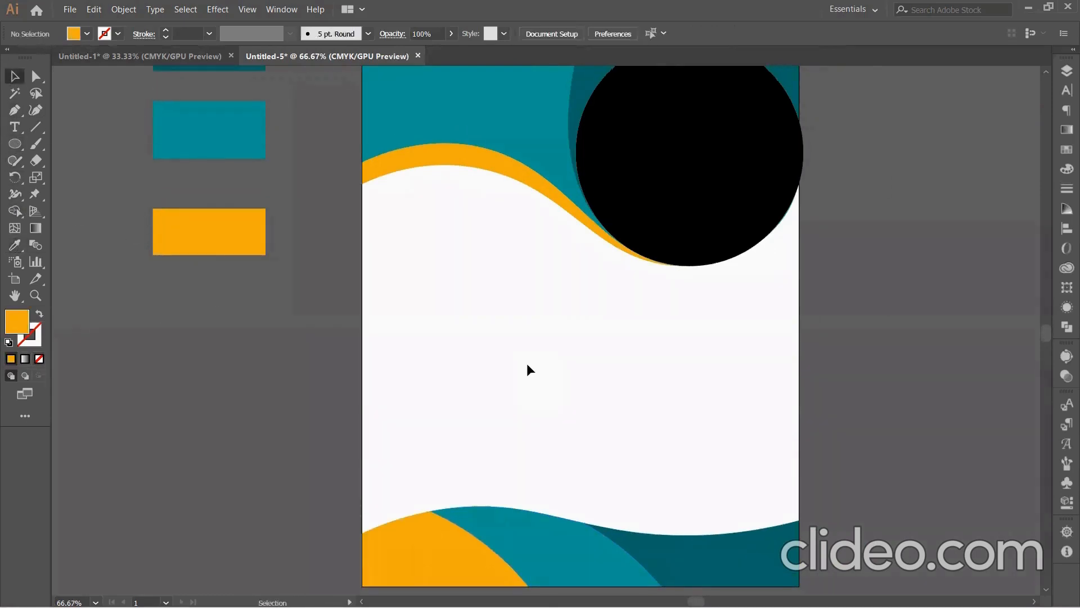
{"action": "scroll", "coordinate": [619, 281], "scroll_direction": "down", "scroll_amount": 1}
{"action": "scroll", "coordinate": [547, 269], "scroll_direction": "up", "scroll_amount": 3}
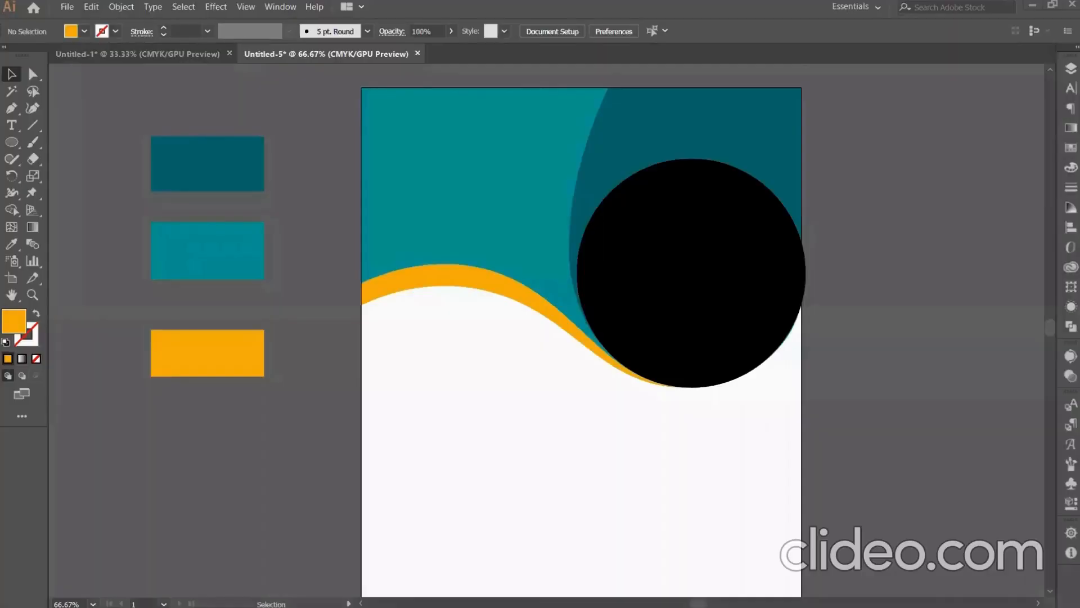
{"action": "scroll", "coordinate": [619, 361], "scroll_direction": "down", "scroll_amount": 6}
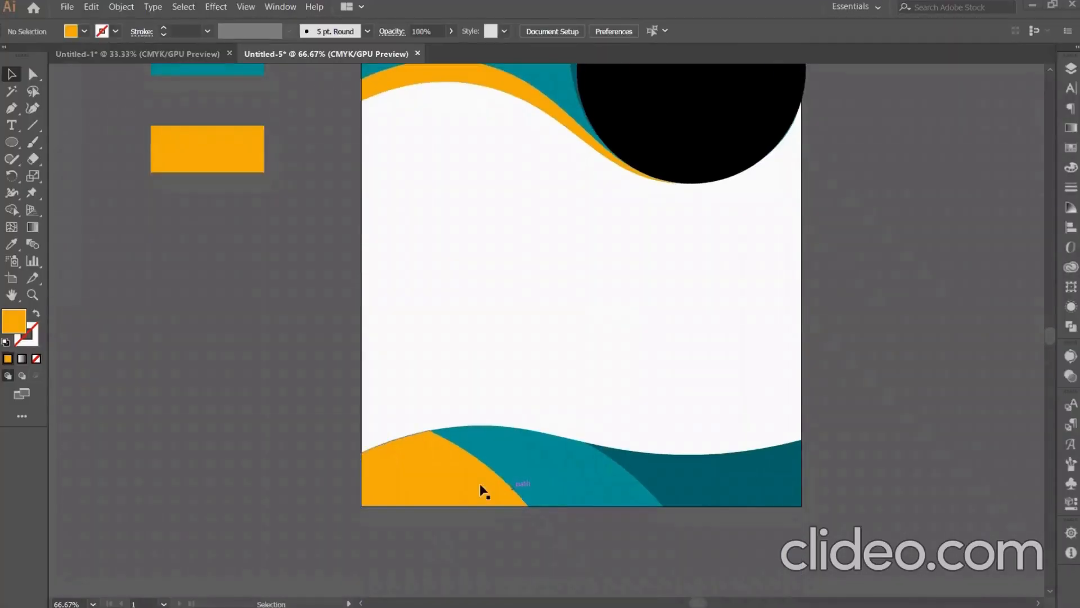
Step: Move the lower anchor points of the lighter teal section's right edge slightly right over the dark teal section
{"action": "left_click", "coordinate": [34, 74]}
{"action": "left_click", "coordinate": [665, 507]}
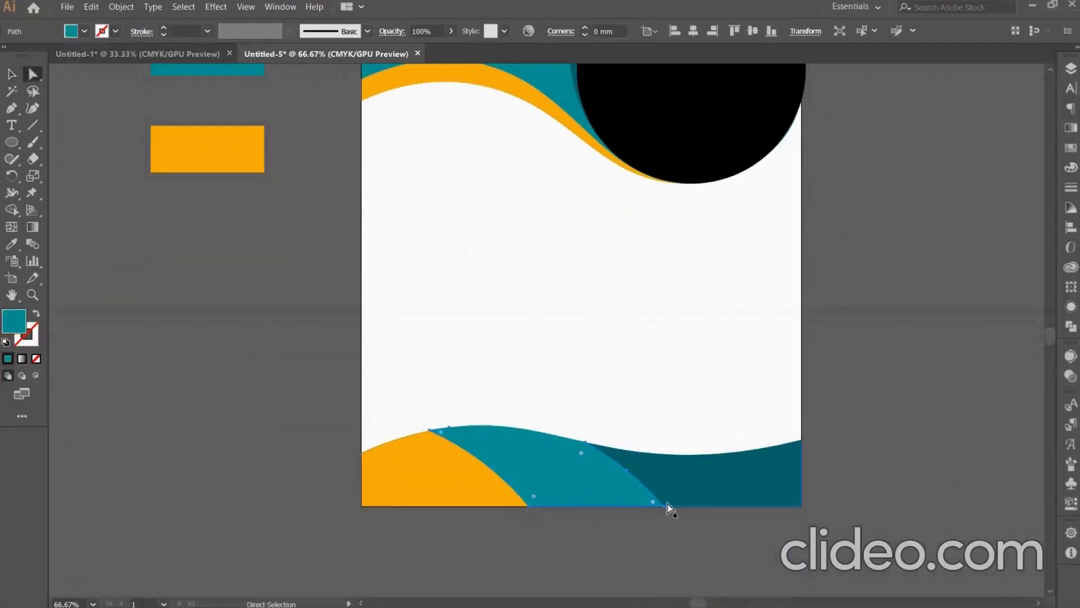
{"action": "left_click", "coordinate": [664, 506]}
{"action": "key", "text": "ctrl+plus"}
{"action": "key", "text": "ctrl+plus"}
{"action": "key", "text": "ctrl+plus"}
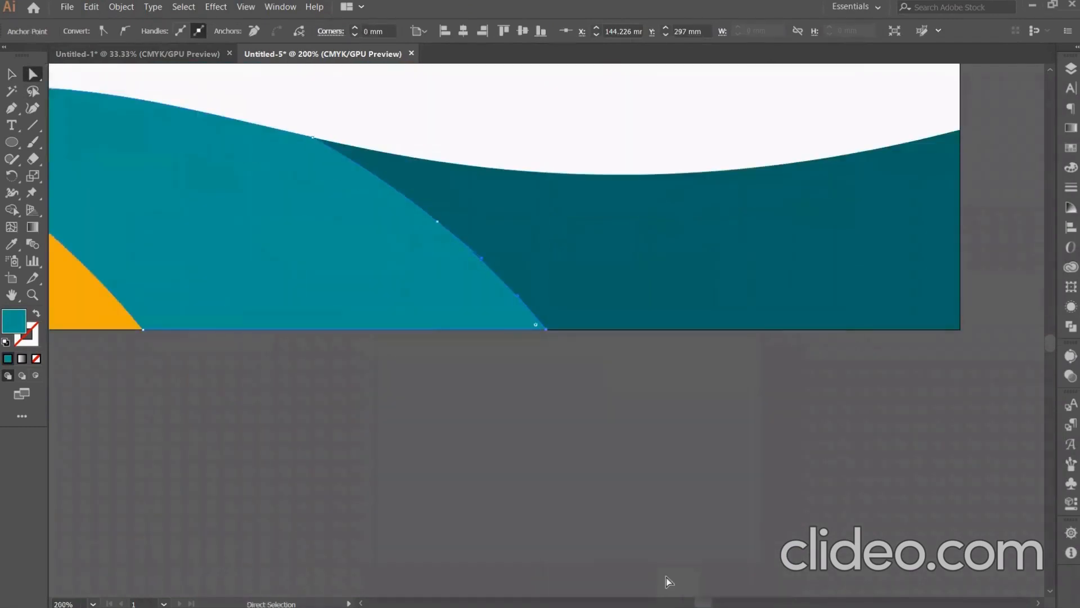
{"action": "left_click", "coordinate": [437, 221], "text": "shift"}
{"action": "left_click_drag", "start_coordinate": [548, 330], "coordinate": [570, 329]}
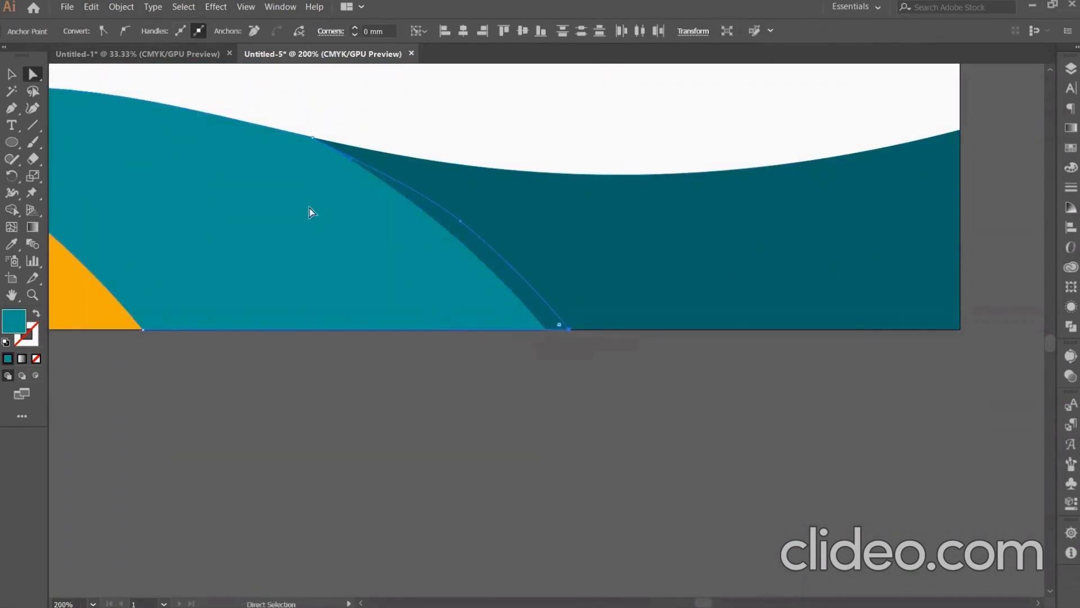
Step: Undo the last anchor point adjustments on the edge between the footer's lighter and dark teal sections
{"action": "left_click", "coordinate": [353, 162]}
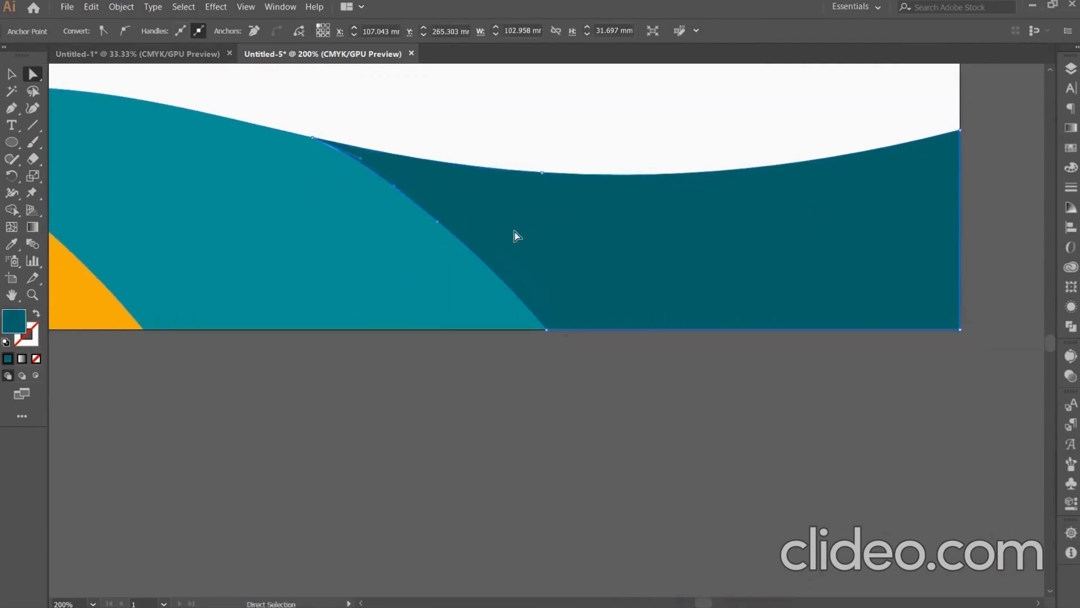
{"action": "key", "text": "ctrl"}
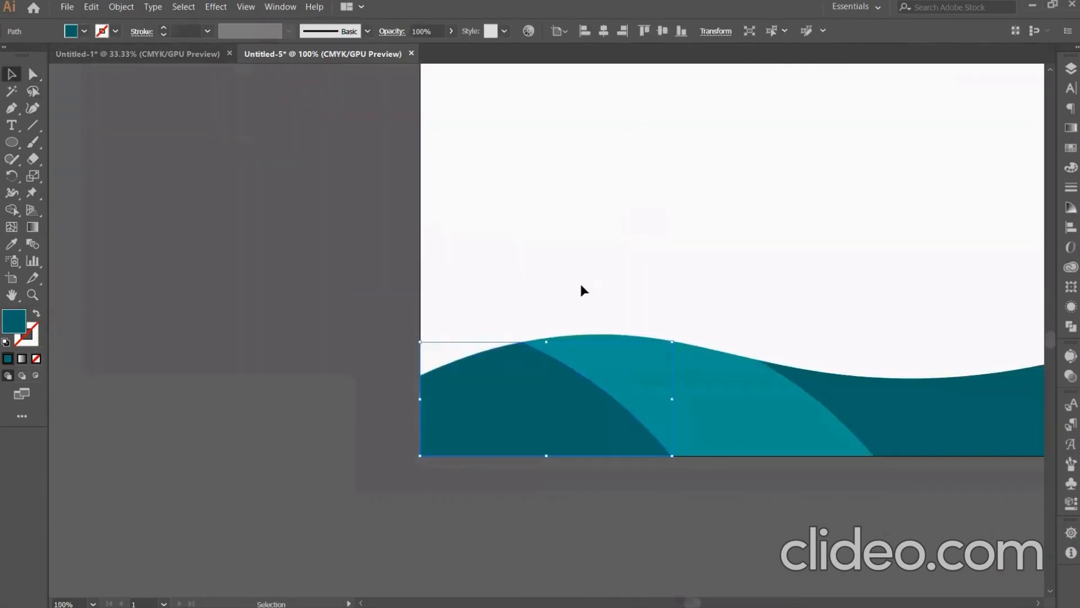
{"action": "key", "text": "ctrl+z"}
{"action": "key", "text": "ctrl+minus"}
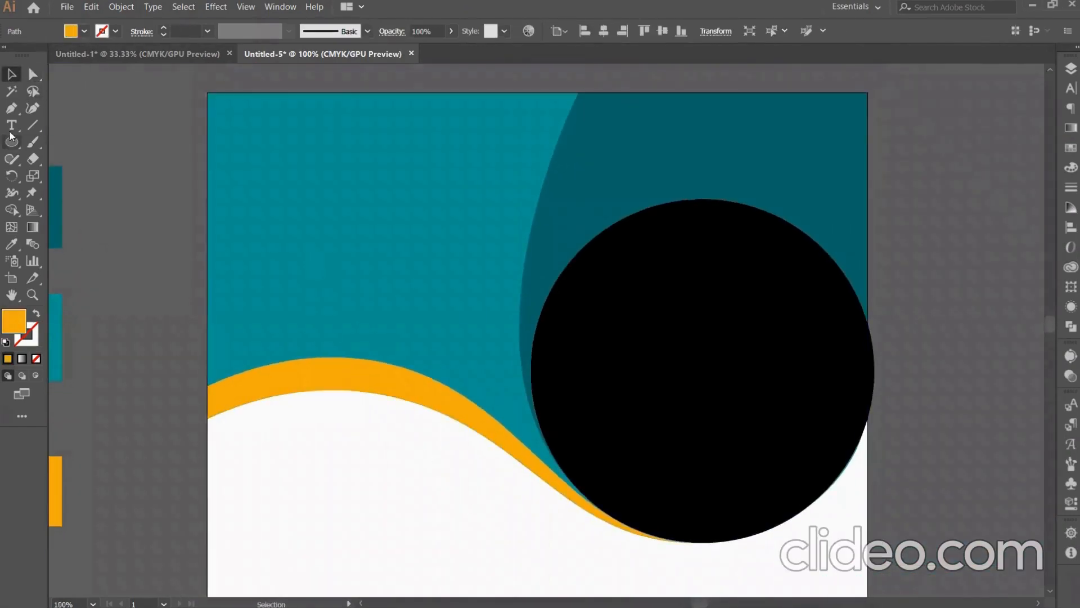
Step: Lock Layer 1 and Layer 2 and make Layer 3 the active layer
{"action": "left_click", "coordinate": [1070, 68]}
{"action": "left_click", "coordinate": [919, 84]}
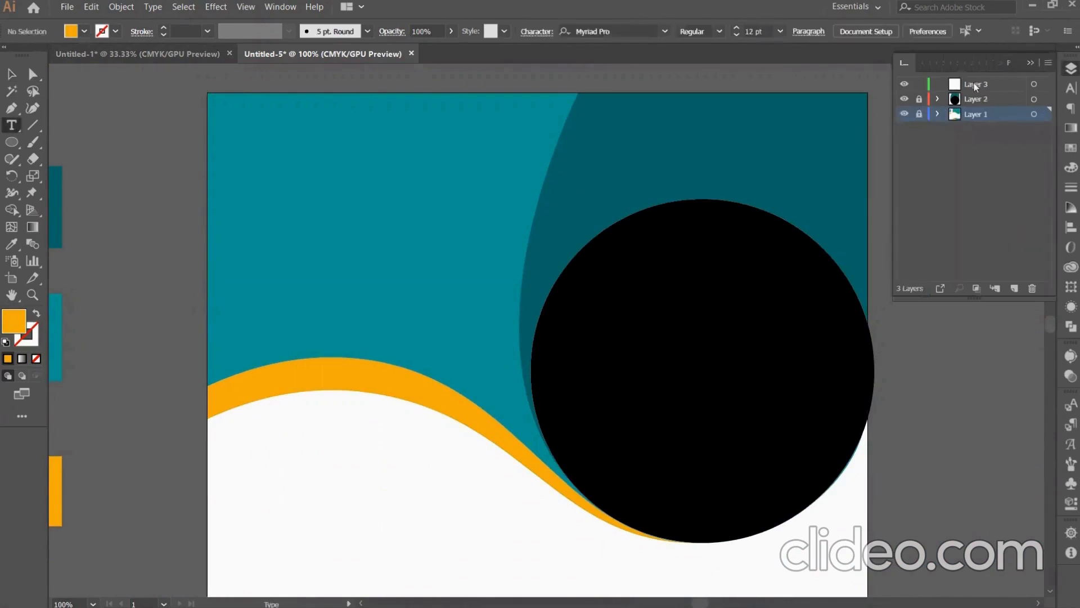
{"action": "left_click", "coordinate": [975, 85]}
{"action": "left_click", "coordinate": [1071, 68]}
Step: Add a text frame reading "Flyer design" in the header's lighter teal area and set it in all caps
{"action": "left_click_drag", "start_coordinate": [245, 142], "coordinate": [490, 332]}
{"action": "type", "text": "Flyer design"}
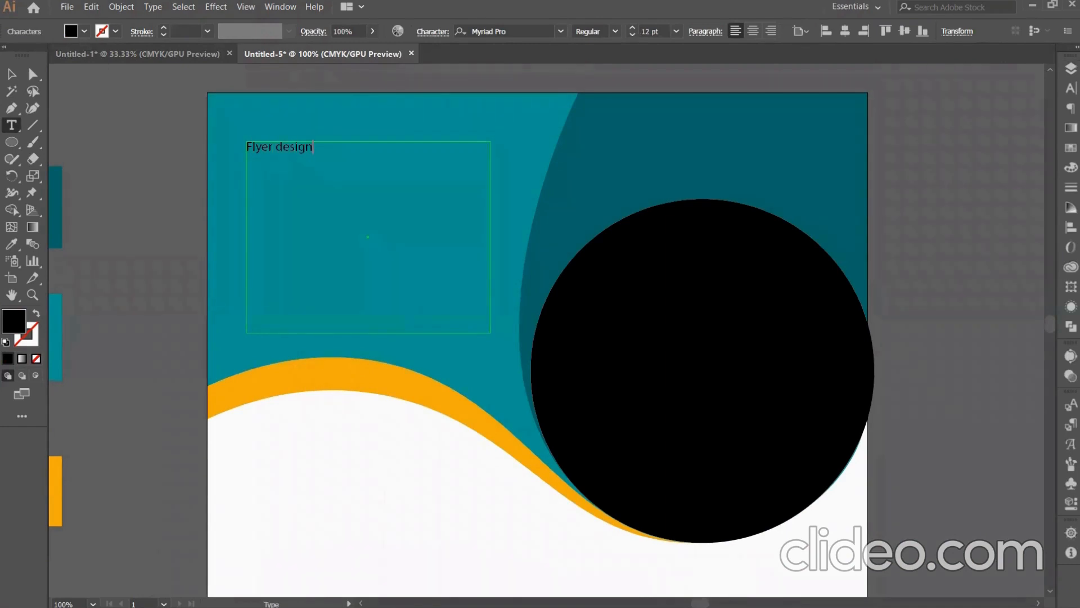
{"action": "key", "text": "ctrl+a"}
{"action": "key", "text": "ctrl+t"}
{"action": "left_click", "coordinate": [905, 207]}
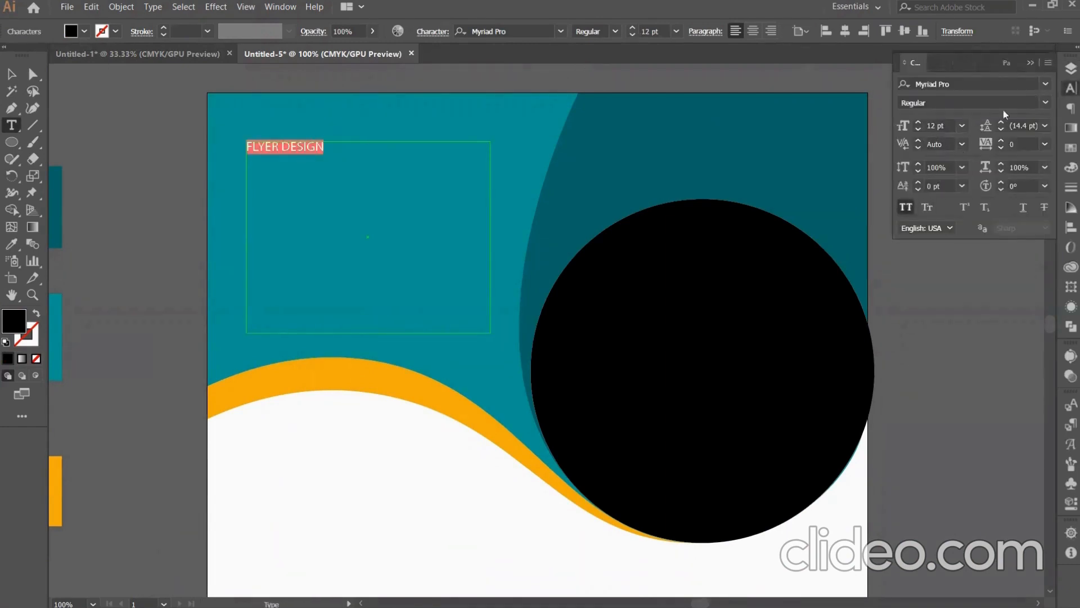
Step: Set the title's font to Berlin Sans FB Demi Bold at 33 pt
{"action": "left_click", "coordinate": [984, 83]}
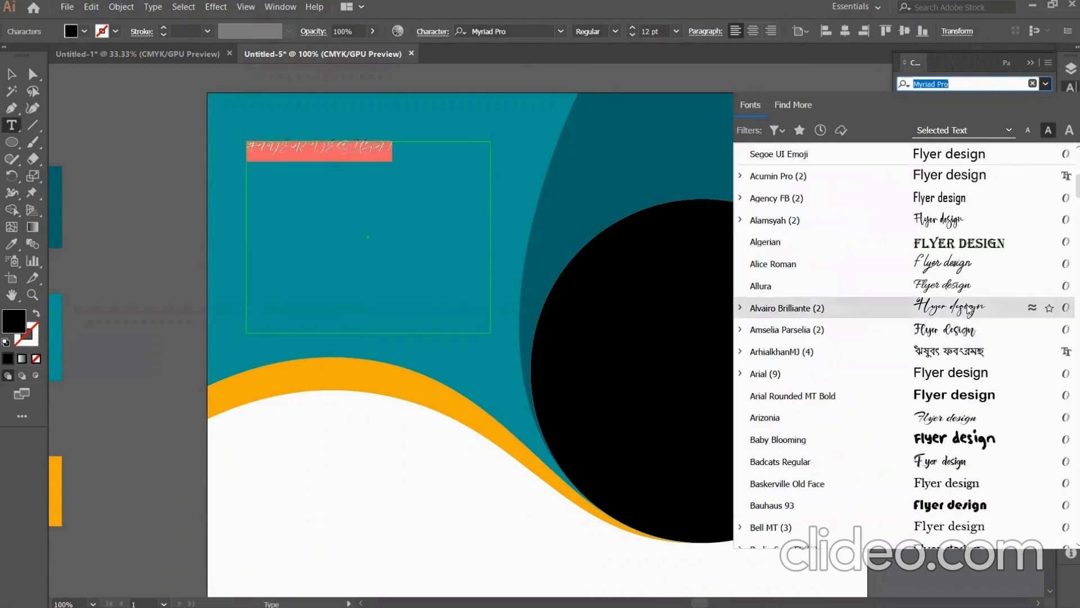
{"action": "scroll", "coordinate": [967, 394], "scroll_direction": "down", "scroll_amount": 2}
{"action": "left_click", "coordinate": [970, 441]}
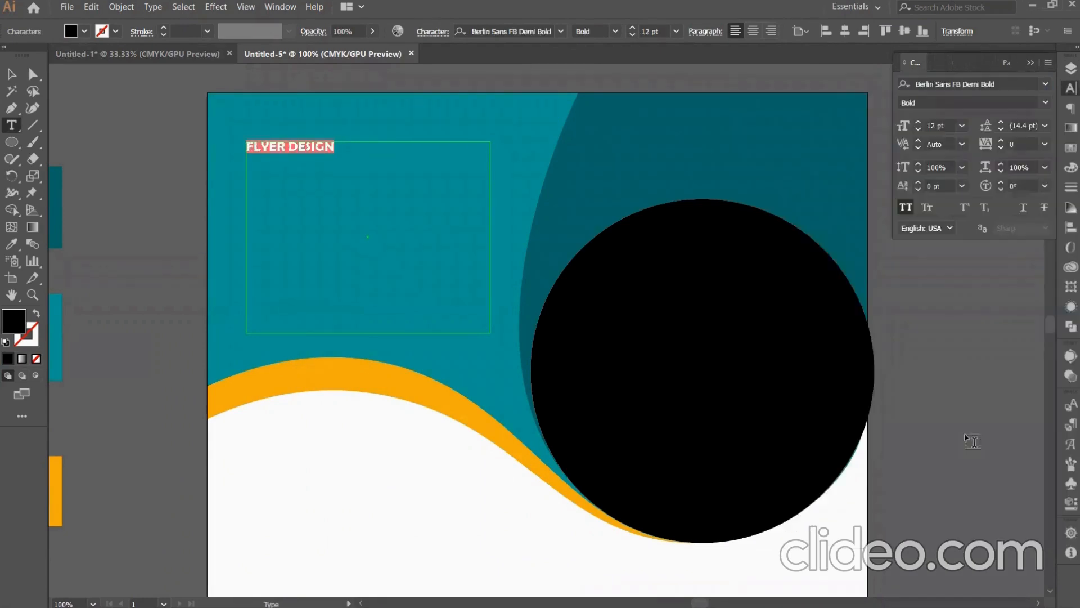
{"action": "left_click", "coordinate": [918, 122]}
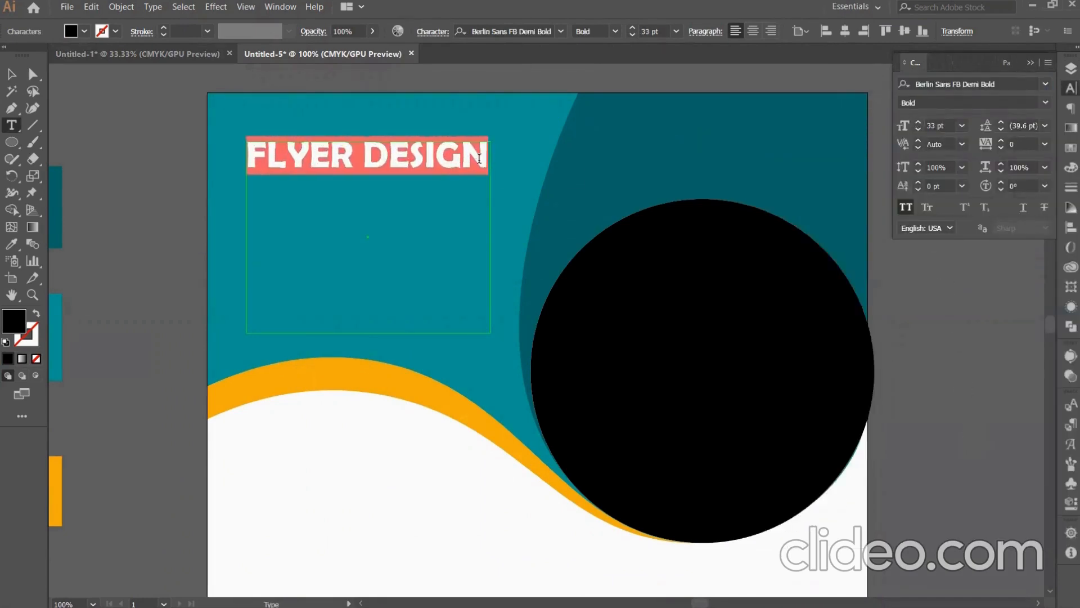
Step: Change only the word DESIGN to Baskerville Old Face at 32 pt
{"action": "double_click", "coordinate": [479, 158]}
{"action": "left_click", "coordinate": [1045, 84]}
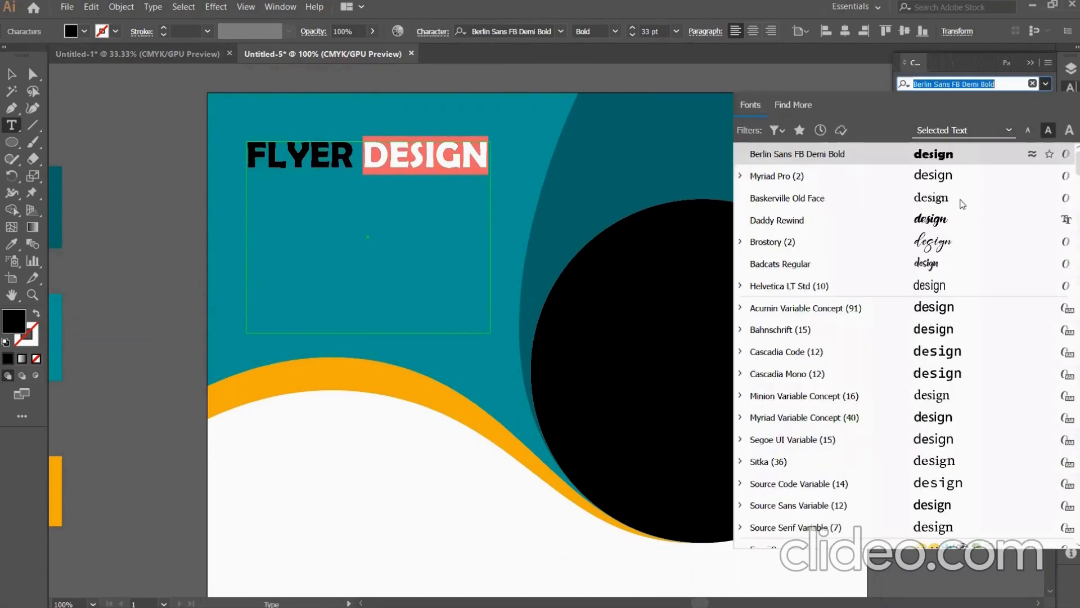
{"action": "left_click", "coordinate": [955, 201]}
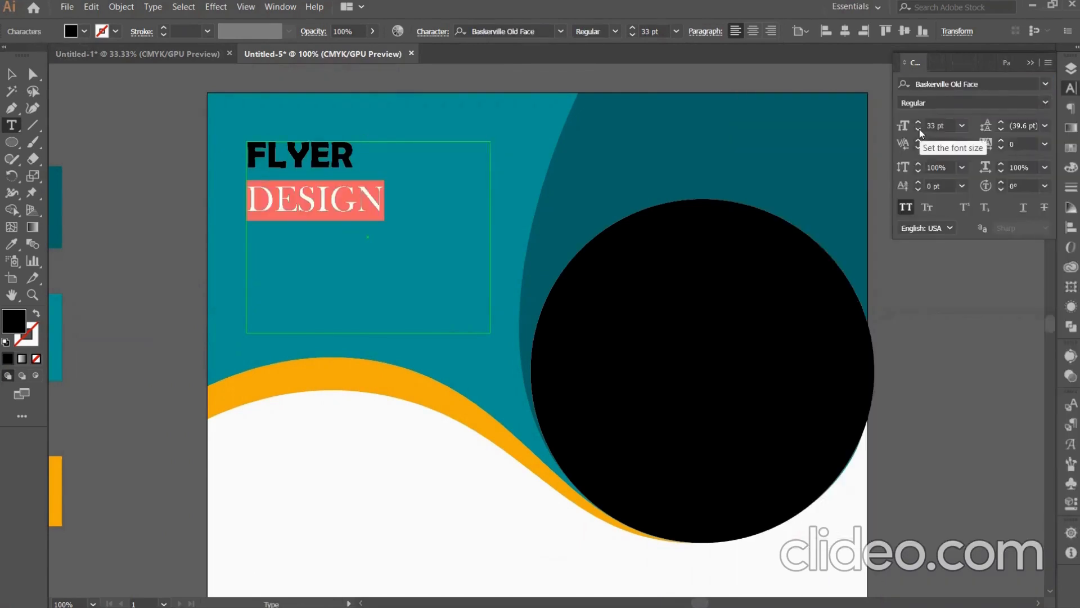
{"action": "left_click", "coordinate": [919, 130]}
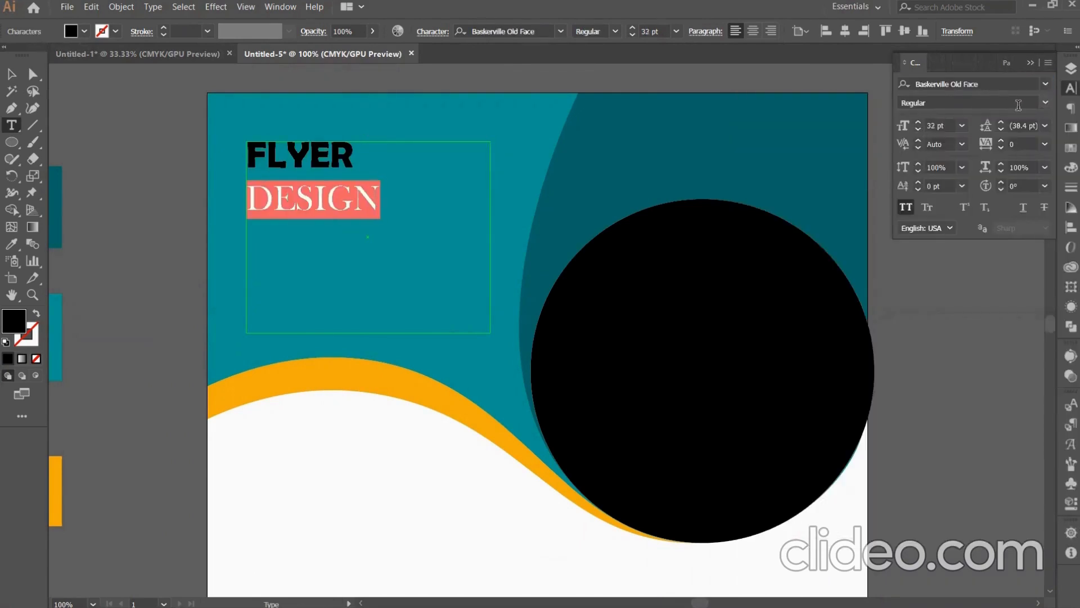
Step: Remove the space between FLYER and DESIGN and set the whole title to 30 pt
{"action": "left_click", "coordinate": [262, 193]}
{"action": "key", "text": "BackSpace"}
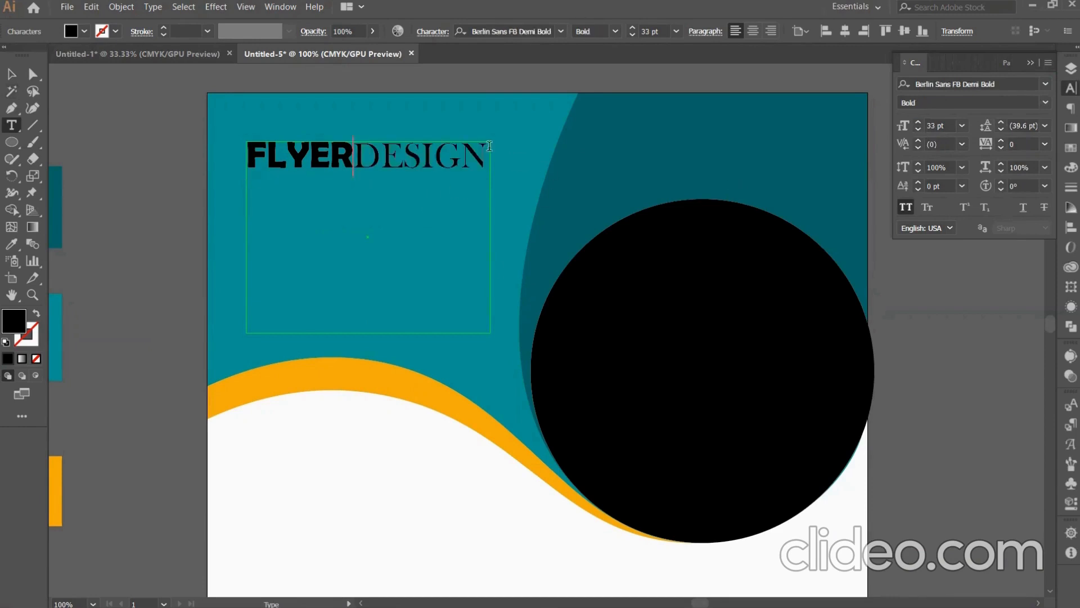
{"action": "key", "text": "ctrl+a"}
{"action": "left_click", "coordinate": [919, 129]}
{"action": "left_click", "coordinate": [919, 130]}
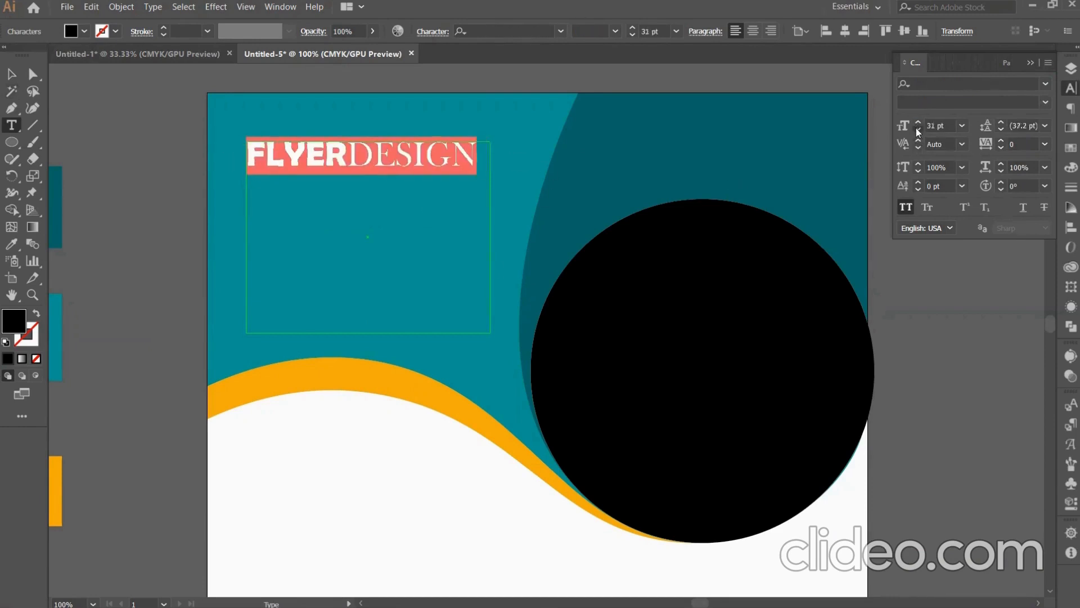
{"action": "left_click", "coordinate": [918, 129]}
Step: Put DESIGN on a second line below FLYER and fill the title text with the White swatch
{"action": "left_click", "coordinate": [345, 157]}
{"action": "key", "text": "Escape"}
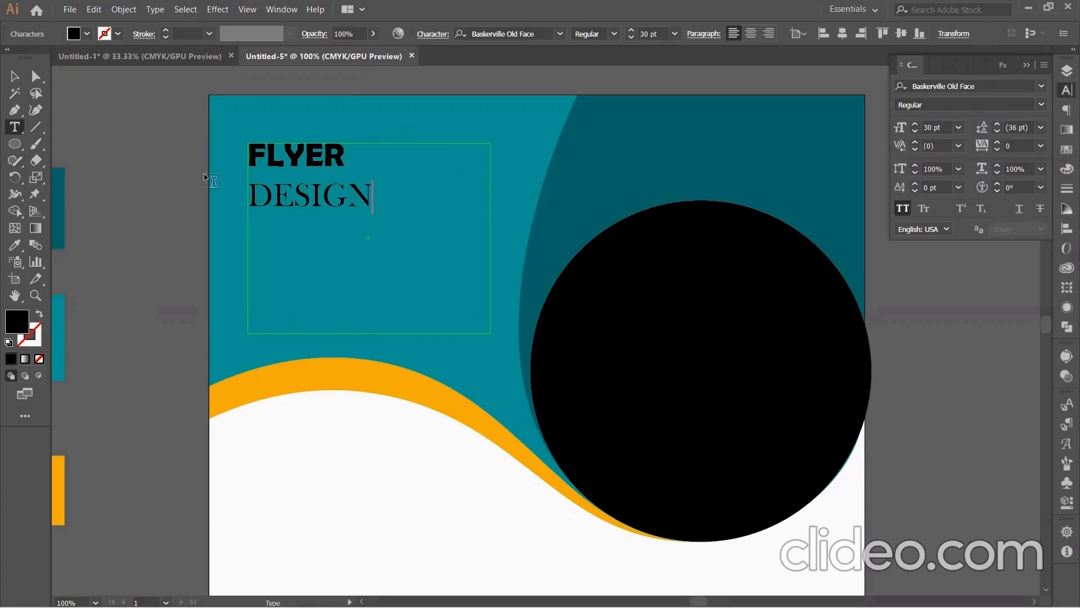
{"action": "key", "text": "Escape"}
{"action": "left_click", "coordinate": [1066, 149]}
{"action": "left_click", "coordinate": [914, 144]}
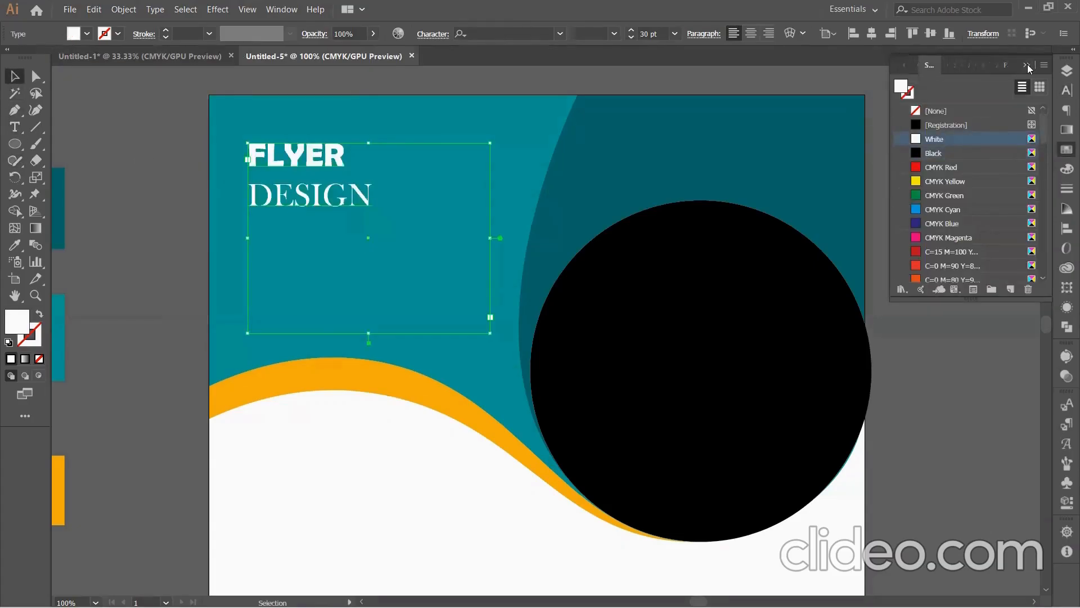
{"action": "left_click", "coordinate": [1027, 64]}
Step: Set the title to 46 pt in a shorter, wider text frame moved slightly up
{"action": "left_click_drag", "start_coordinate": [369, 333], "coordinate": [366, 217]}
{"action": "left_click_drag", "start_coordinate": [489, 215], "coordinate": [515, 258]}
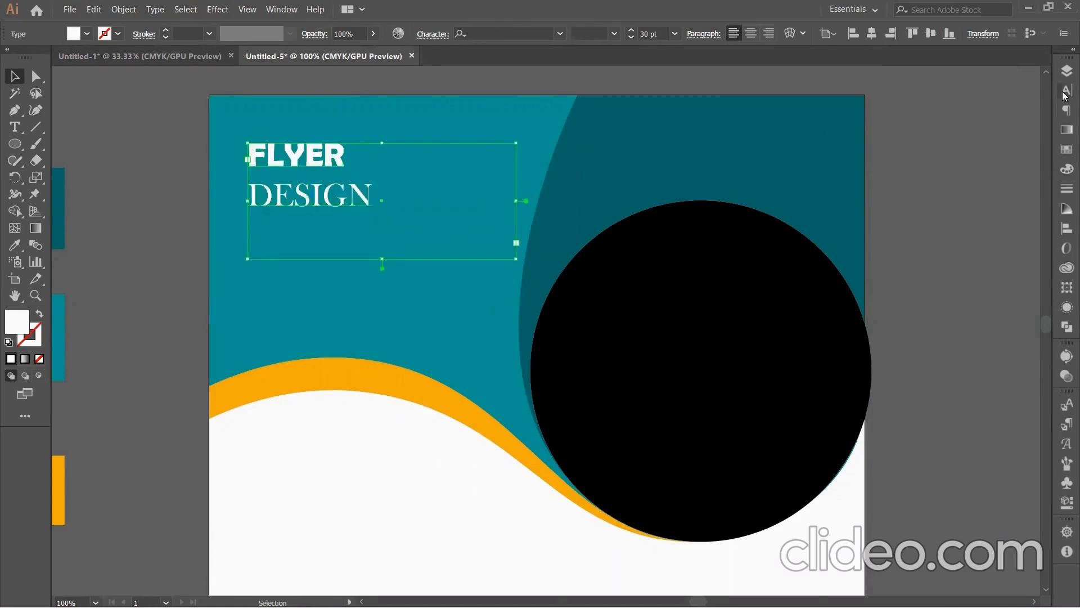
{"action": "left_click", "coordinate": [1067, 90]}
{"action": "left_click", "coordinate": [916, 127]}
{"action": "left_click", "coordinate": [915, 125]}
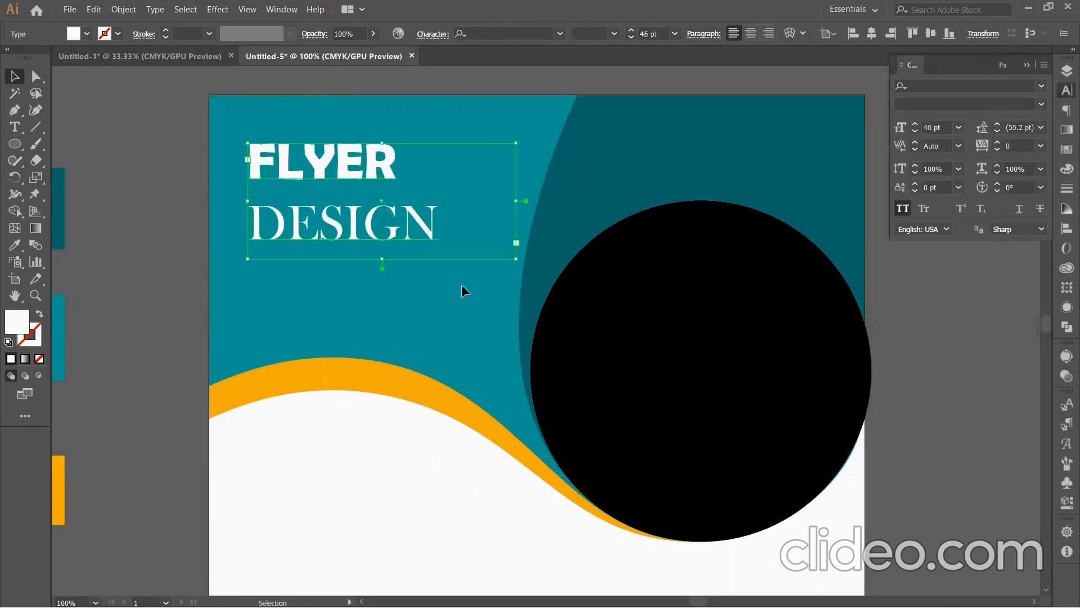
{"action": "left_click_drag", "start_coordinate": [381, 199], "coordinate": [381, 189]}
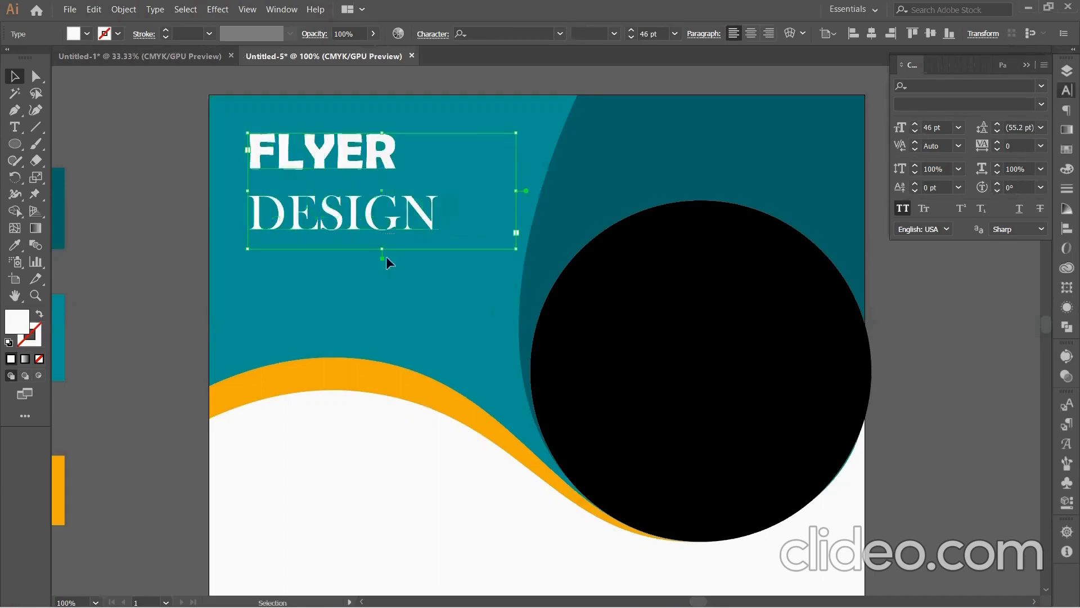
{"action": "left_click", "coordinate": [169, 242]}
Step: Draw a horizontal line under DESIGN, about half the word's width, with a white 3 pt stroke
{"action": "left_click", "coordinate": [35, 126]}
{"action": "left_click_drag", "start_coordinate": [247, 248], "coordinate": [344, 248]}
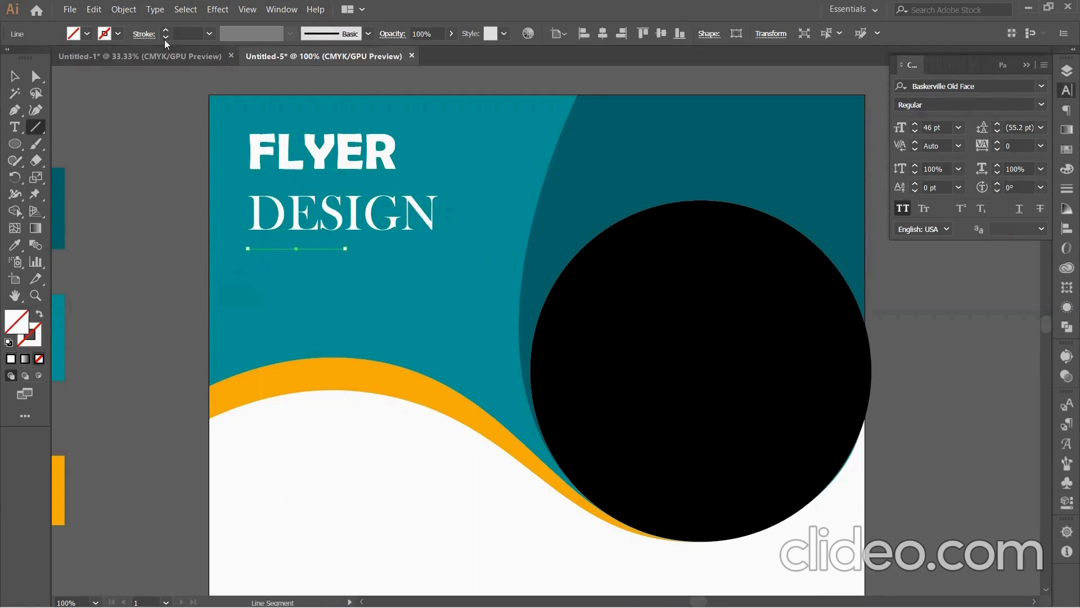
{"action": "left_click", "coordinate": [165, 30]}
{"action": "left_click", "coordinate": [166, 31]}
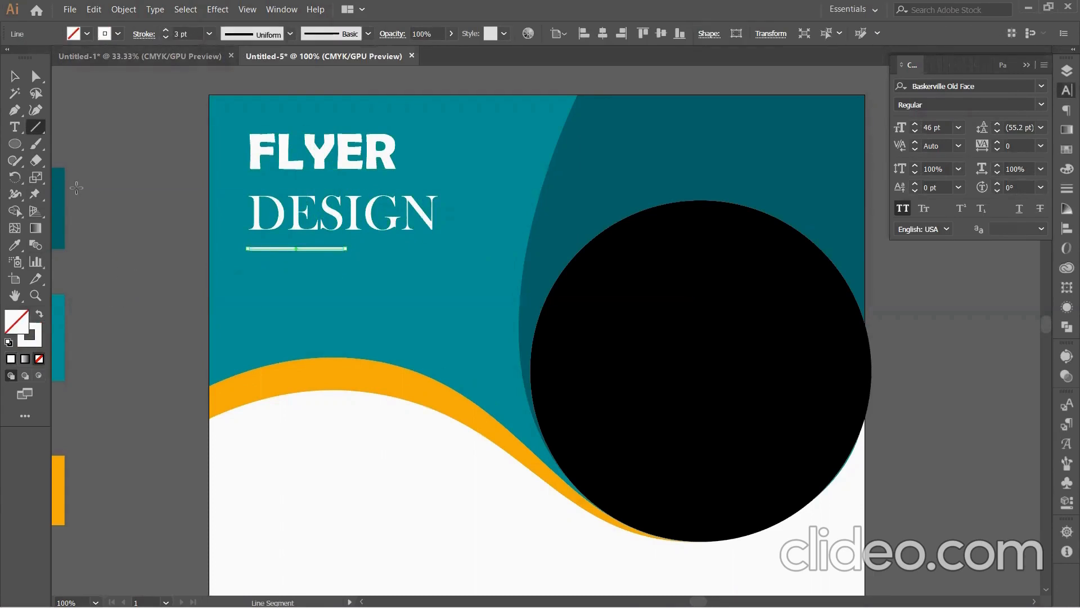
Step: Copy the white line to its right with a small gap, so both lines together span the width of DESIGN
{"action": "left_click_drag", "start_coordinate": [89, 178], "coordinate": [281, 166]}
{"action": "key", "text": "v"}
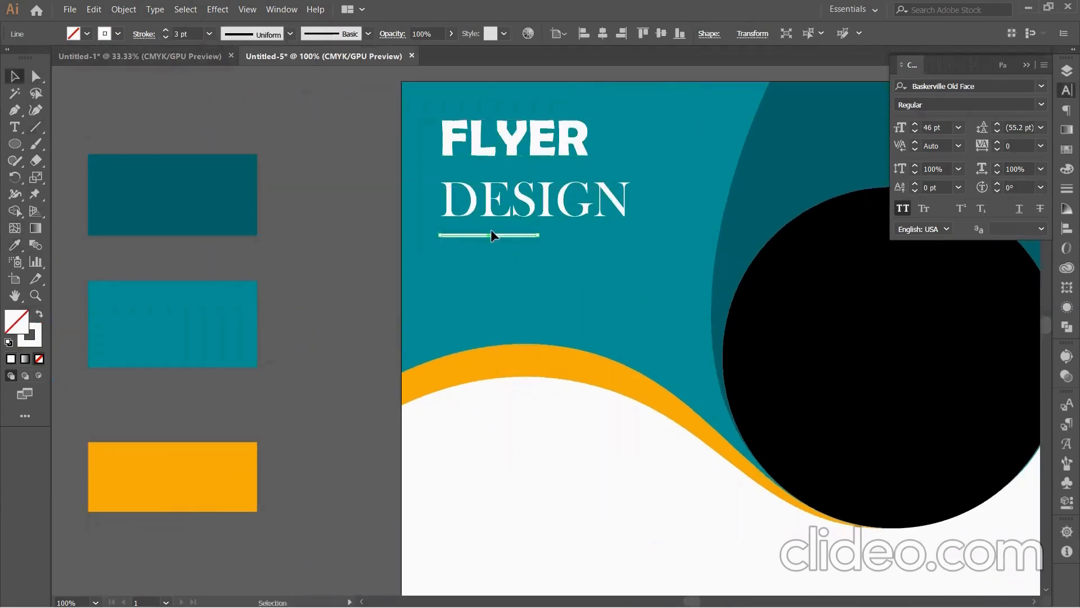
{"action": "left_click_drag", "start_coordinate": [488, 236], "coordinate": [622, 232]}
{"action": "left_click", "coordinate": [457, 235], "text": "shift"}
{"action": "key", "text": "Left"}
{"action": "left_click", "coordinate": [519, 245]}
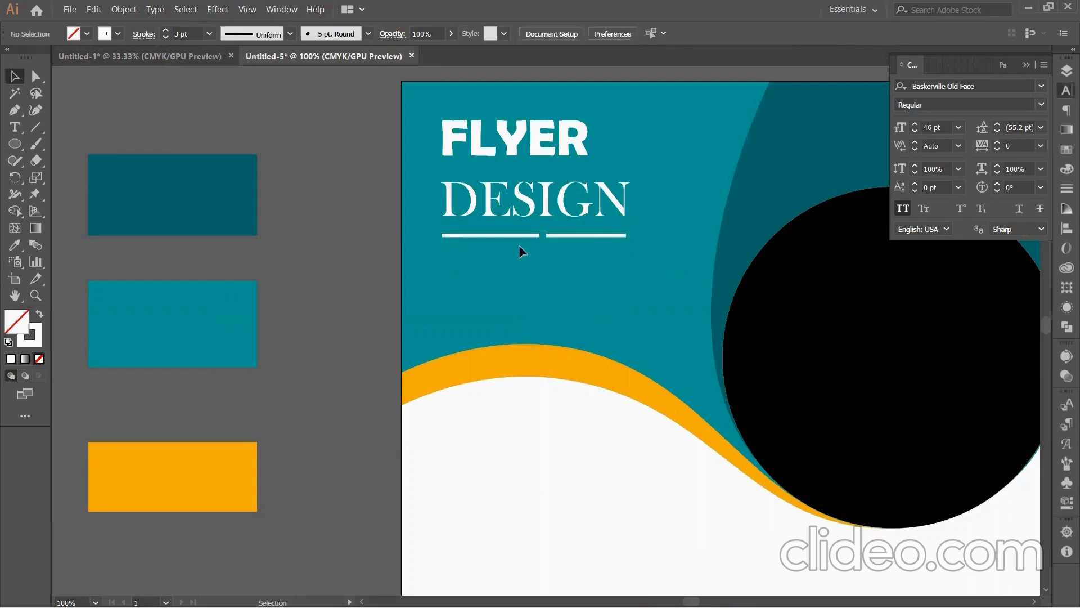
Step: Give the right line under DESIGN a 4 pt stroke in the orange swatch color
{"action": "left_click", "coordinate": [485, 236]}
{"action": "left_click", "coordinate": [13, 246]}
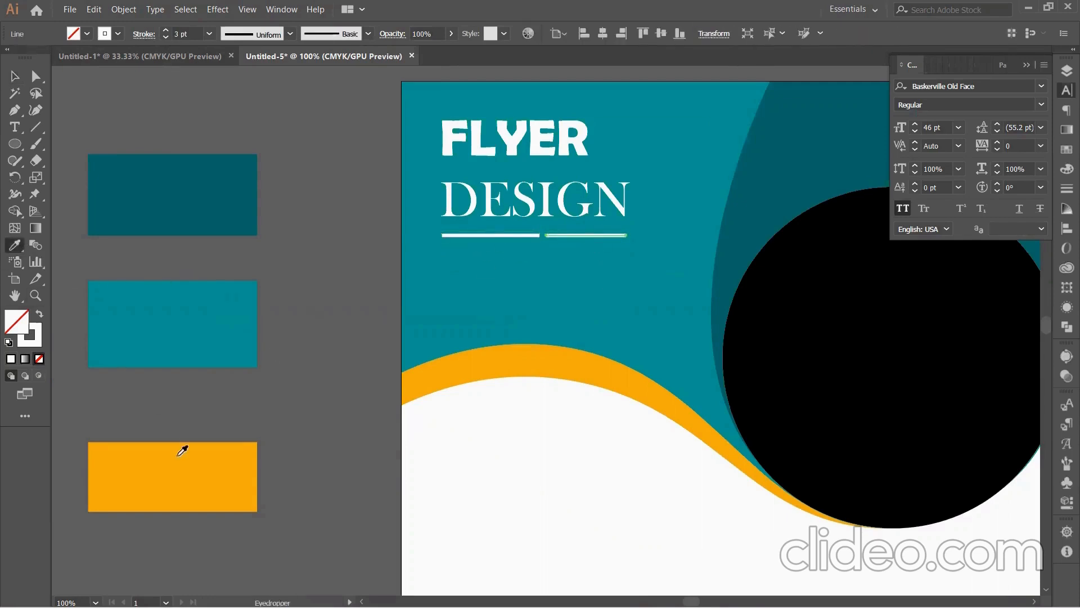
{"action": "left_click", "coordinate": [180, 447]}
{"action": "left_click", "coordinate": [40, 314]}
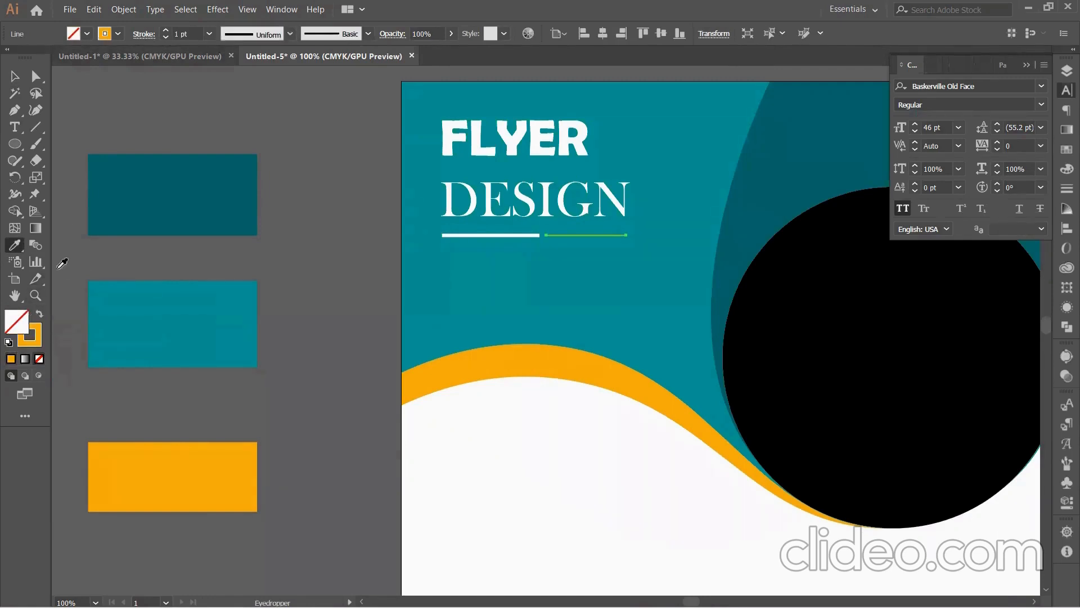
{"action": "left_click", "coordinate": [165, 31]}
{"action": "left_click", "coordinate": [165, 31]}
{"action": "left_click", "coordinate": [165, 31]}
{"action": "left_click", "coordinate": [165, 30]}
{"action": "left_click", "coordinate": [165, 37]}
{"action": "left_click", "coordinate": [14, 76]}
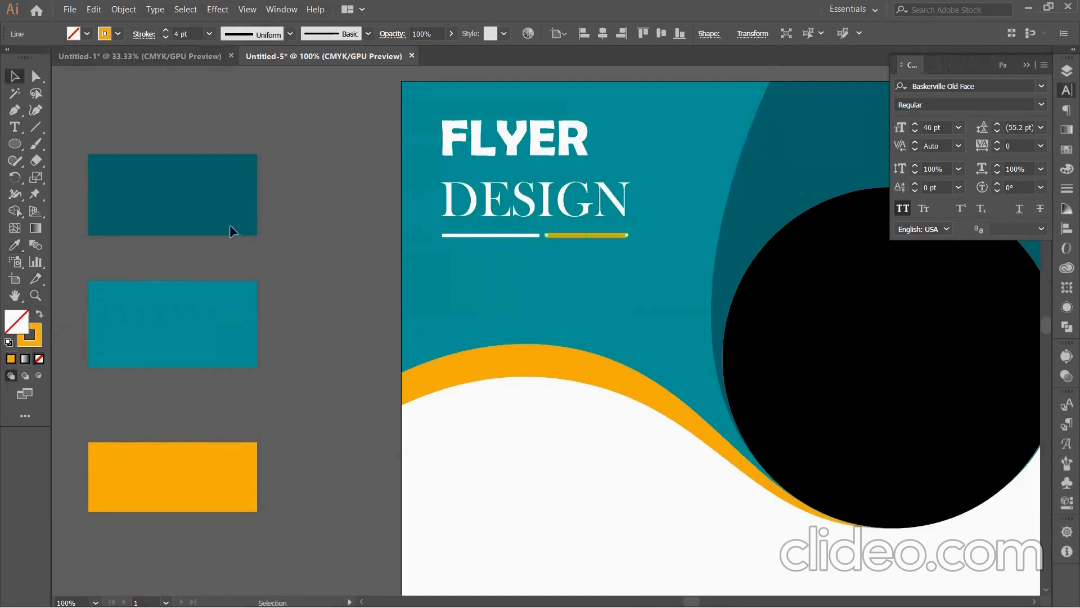
{"action": "left_click", "coordinate": [603, 275]}
Step: Give the left line under DESIGN a 3 pt stroke in the dark teal swatch color
{"action": "left_click", "coordinate": [521, 235]}
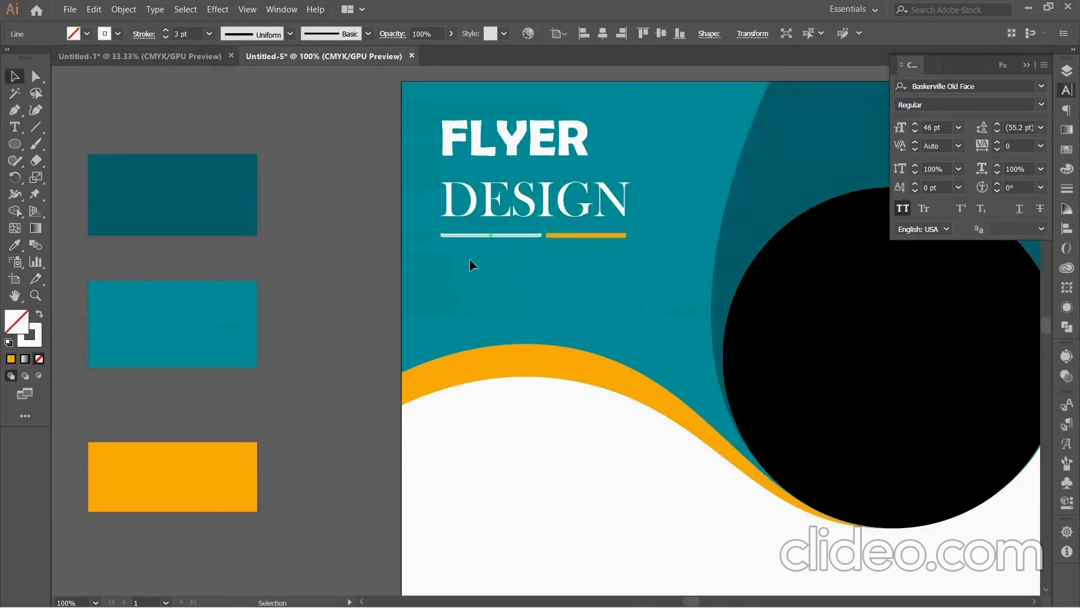
{"action": "left_click", "coordinate": [14, 244]}
{"action": "left_click", "coordinate": [186, 228]}
{"action": "left_click", "coordinate": [41, 315]}
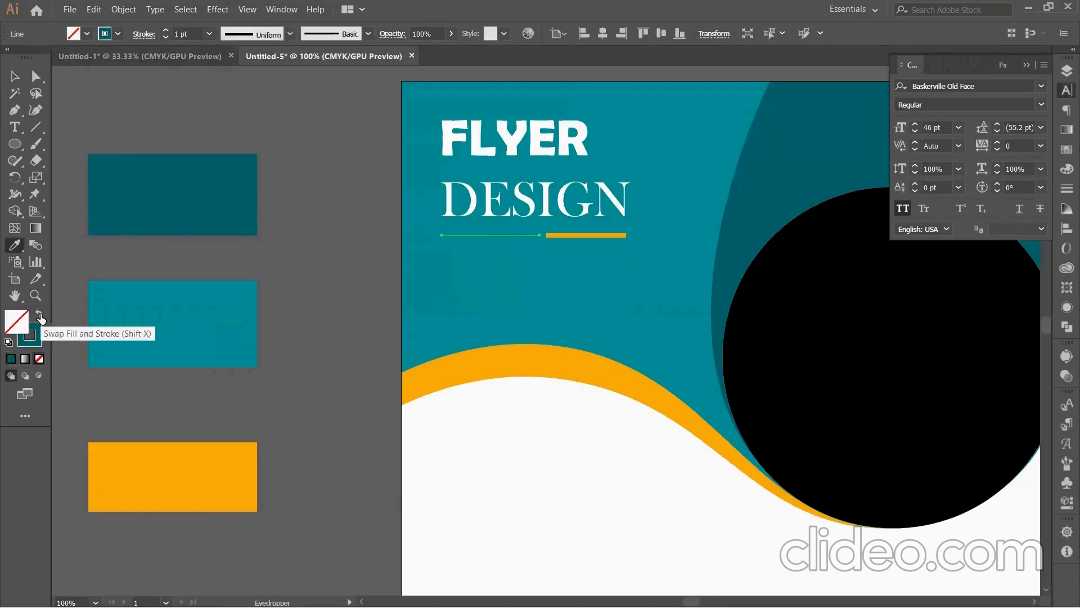
{"action": "left_click", "coordinate": [15, 77]}
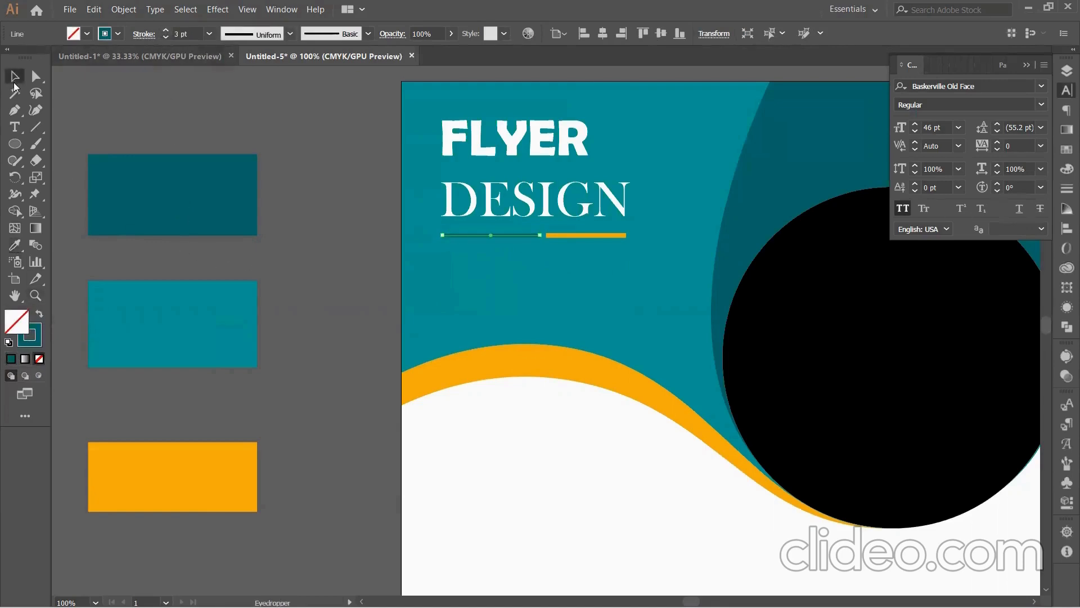
{"action": "left_click", "coordinate": [594, 255]}
Step: Select the FLYER DESIGN title together with the two lines beneath it
{"action": "key", "text": "ctrl+minus"}
{"action": "key", "text": "ctrl+minus"}
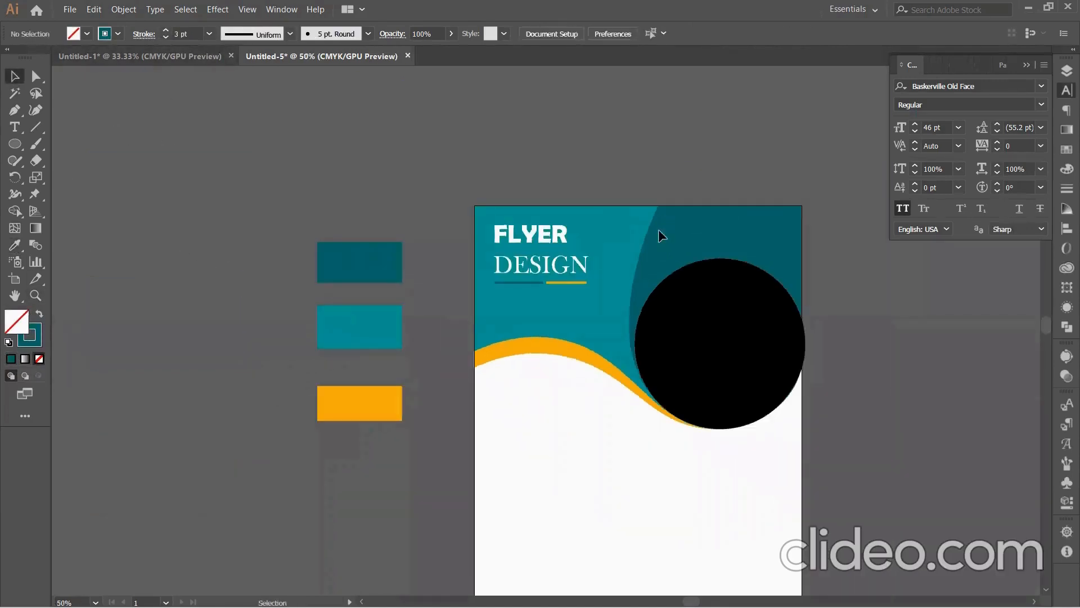
{"action": "left_click", "coordinate": [524, 144]}
Step: Try to left-align the title and its two lines
{"action": "left_click", "coordinate": [1067, 227]}
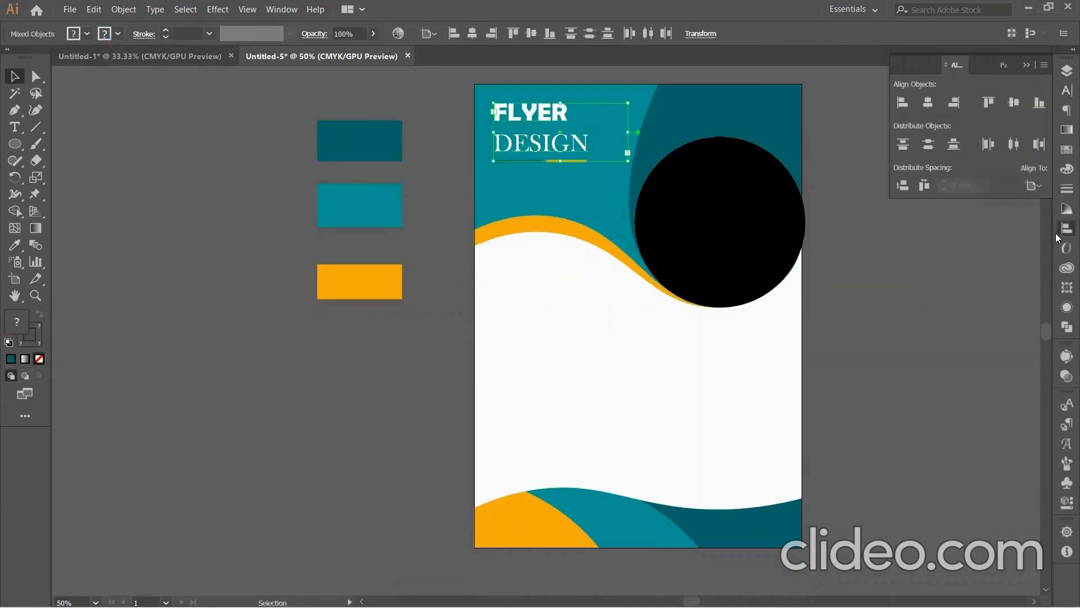
{"action": "left_click", "coordinate": [902, 103]}
{"action": "key", "text": "ctrl+z"}
{"action": "left_click", "coordinate": [1026, 66]}
Step: Move the title and its two lines slightly down and to the right within the header
{"action": "left_click_drag", "start_coordinate": [563, 130], "coordinate": [567, 135]}
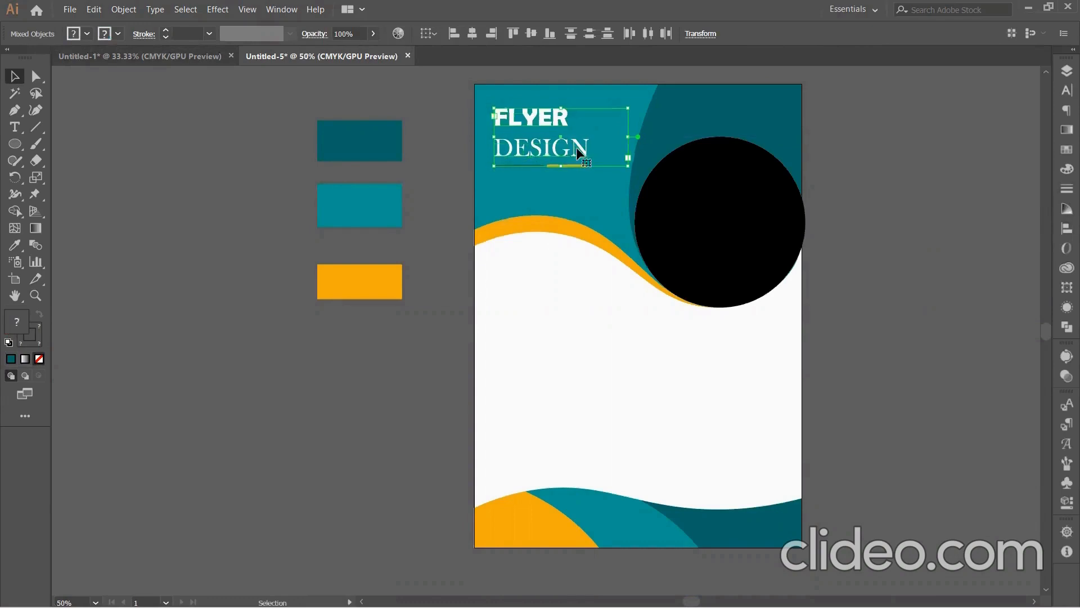
{"action": "left_click", "coordinate": [591, 181]}
Step: Create a text frame in the white area below the black circle and enter the heading YOUR TEXT HERE
{"action": "scroll", "coordinate": [609, 296], "scroll_direction": "down", "scroll_amount": 2}
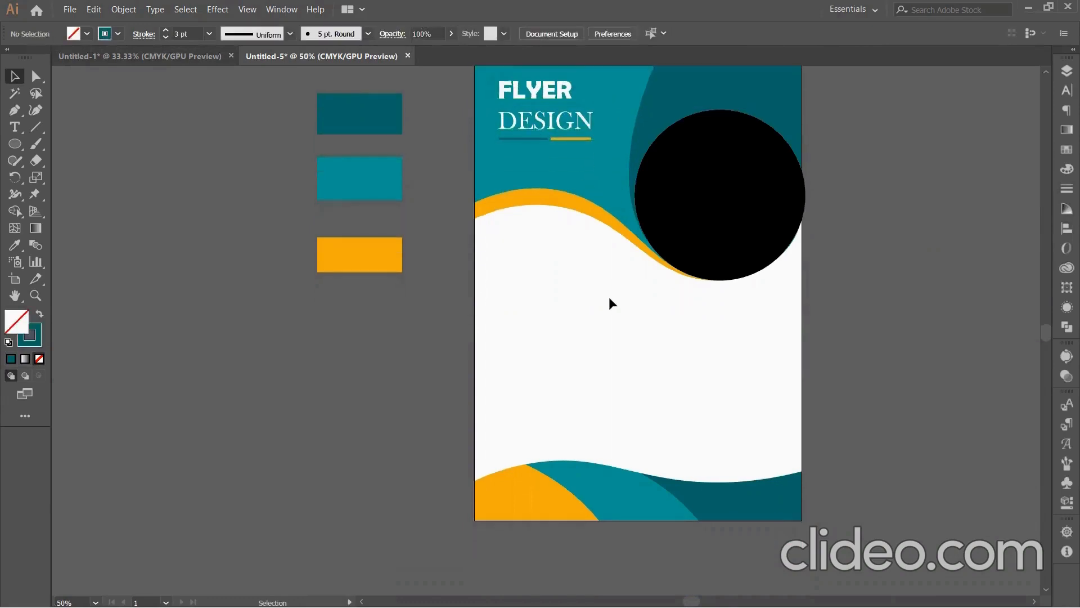
{"action": "left_click", "coordinate": [15, 127]}
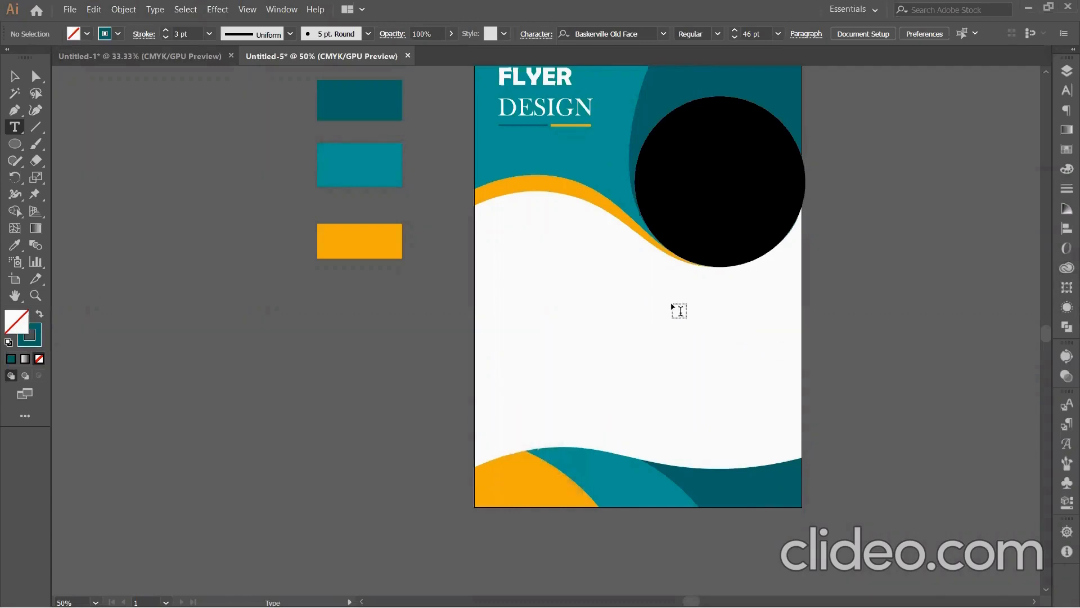
{"action": "left_click_drag", "start_coordinate": [672, 305], "coordinate": [790, 341]}
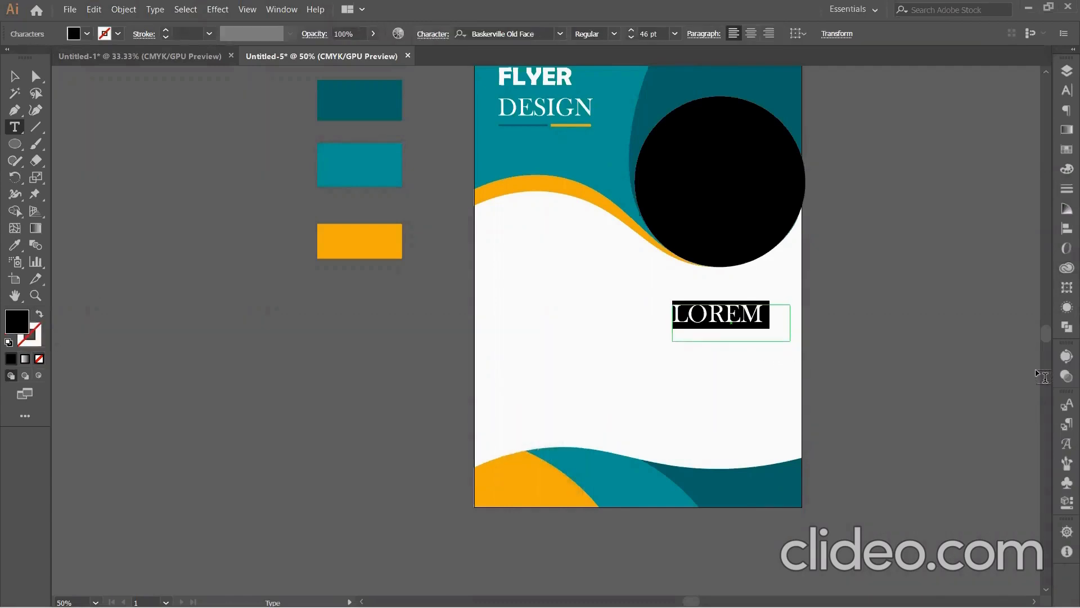
{"action": "type", "text": "YOUR T"}
{"action": "key", "text": "BackSpace"}
{"action": "key", "text": "BackSpace"}
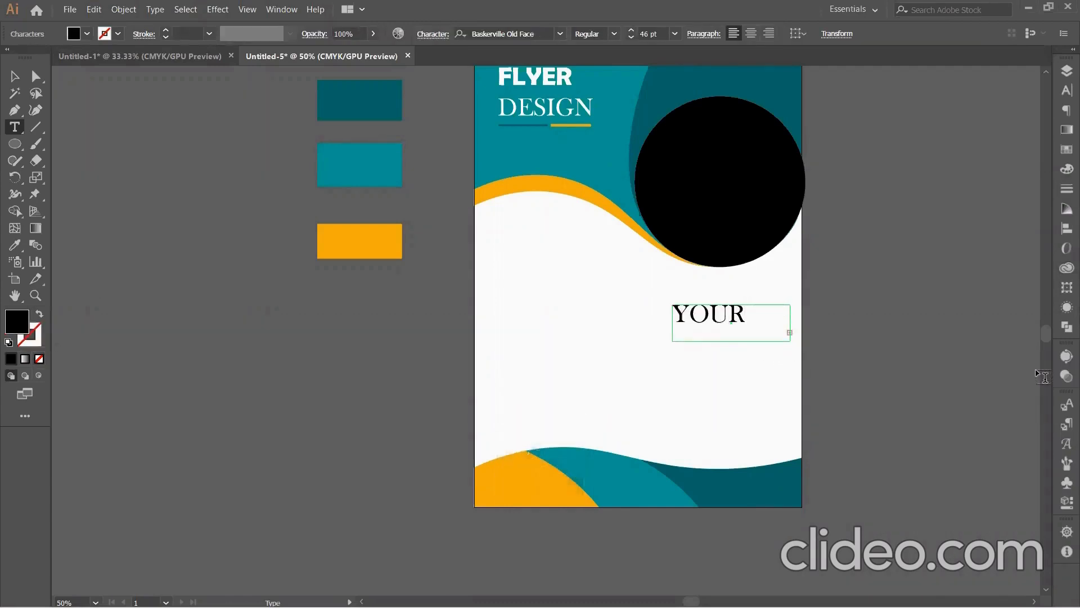
Step: Set the font size of the YOUR TEXT HERE heading to 22 pt
{"action": "key", "text": "ctrl+a"}
{"action": "left_click", "coordinate": [1067, 90]}
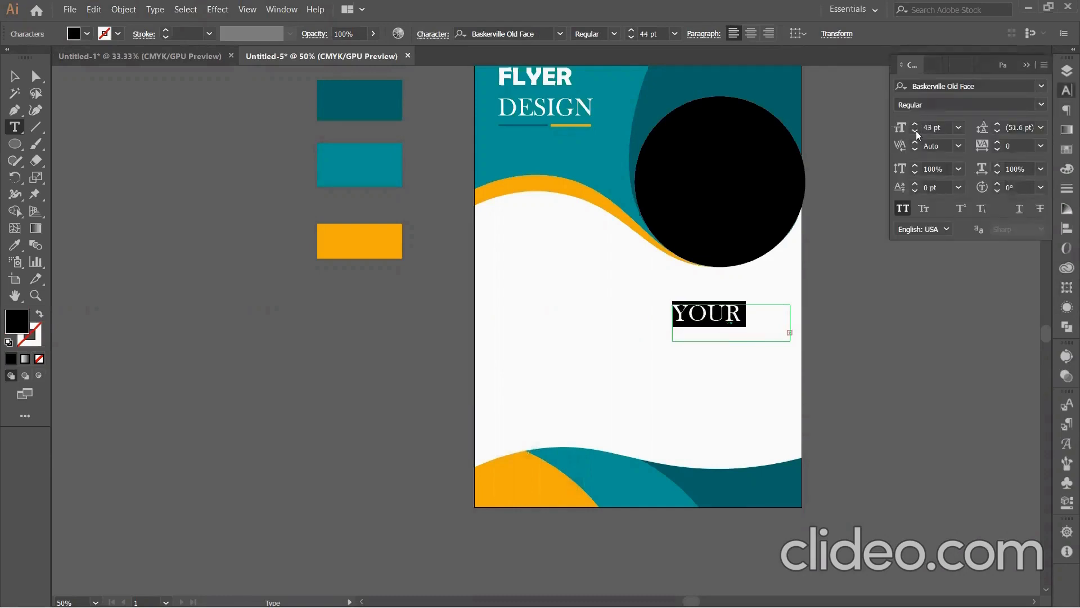
{"action": "left_click", "coordinate": [916, 130]}
{"action": "left_click", "coordinate": [916, 130]}
{"action": "left_click", "coordinate": [916, 131]}
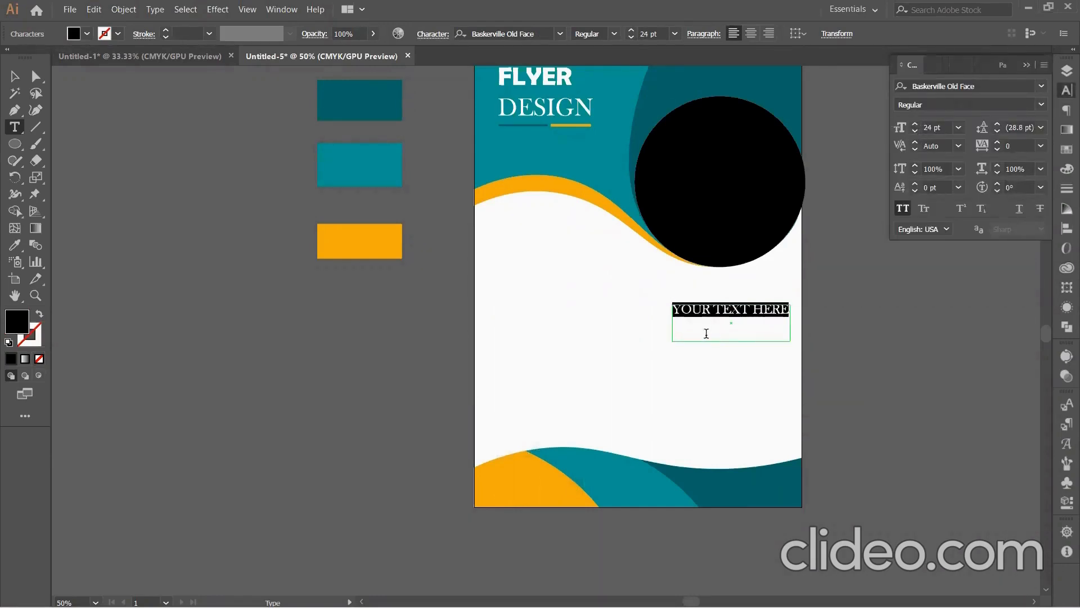
{"action": "left_click", "coordinate": [916, 131]}
{"action": "left_click", "coordinate": [916, 131]}
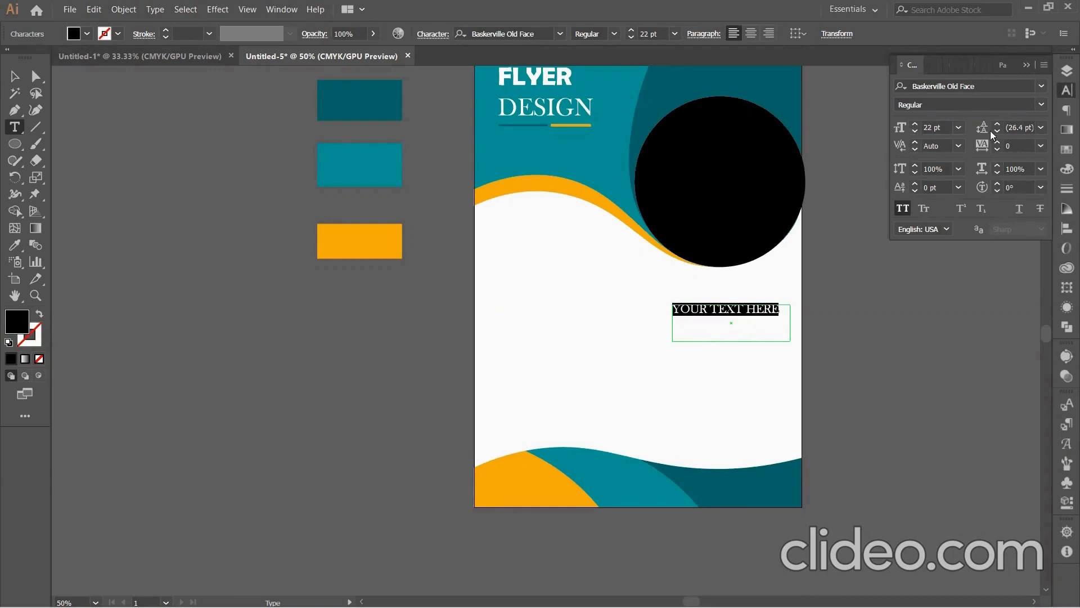
Step: Set the horizontal scale of the YOUR TEXT HERE heading to 108%
{"action": "left_click", "coordinate": [998, 166]}
{"action": "left_click", "coordinate": [998, 166]}
{"action": "left_click", "coordinate": [998, 166]}
{"action": "left_click", "coordinate": [998, 165]}
{"action": "left_click", "coordinate": [998, 166]}
{"action": "left_click", "coordinate": [998, 166]}
{"action": "left_click", "coordinate": [998, 166]}
{"action": "left_click", "coordinate": [998, 166]}
Step: Color the word TEXT in the heading with the orange sampled from the swatch rectangle beside the artboard
{"action": "left_click_drag", "start_coordinate": [709, 309], "coordinate": [658, 309]}
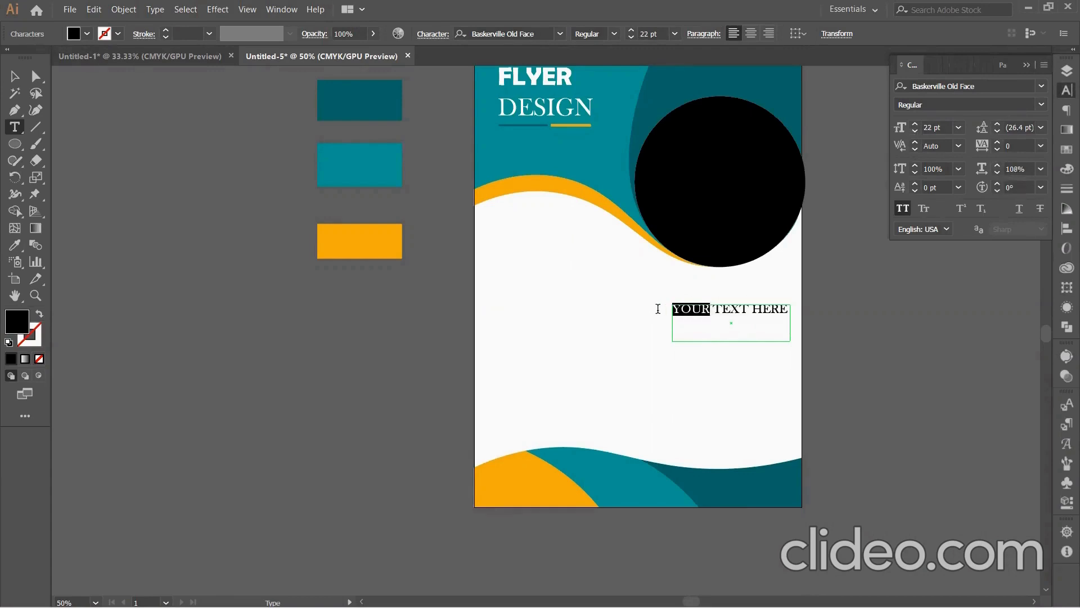
{"action": "left_click_drag", "start_coordinate": [747, 312], "coordinate": [712, 313]}
{"action": "left_click", "coordinate": [1066, 149]}
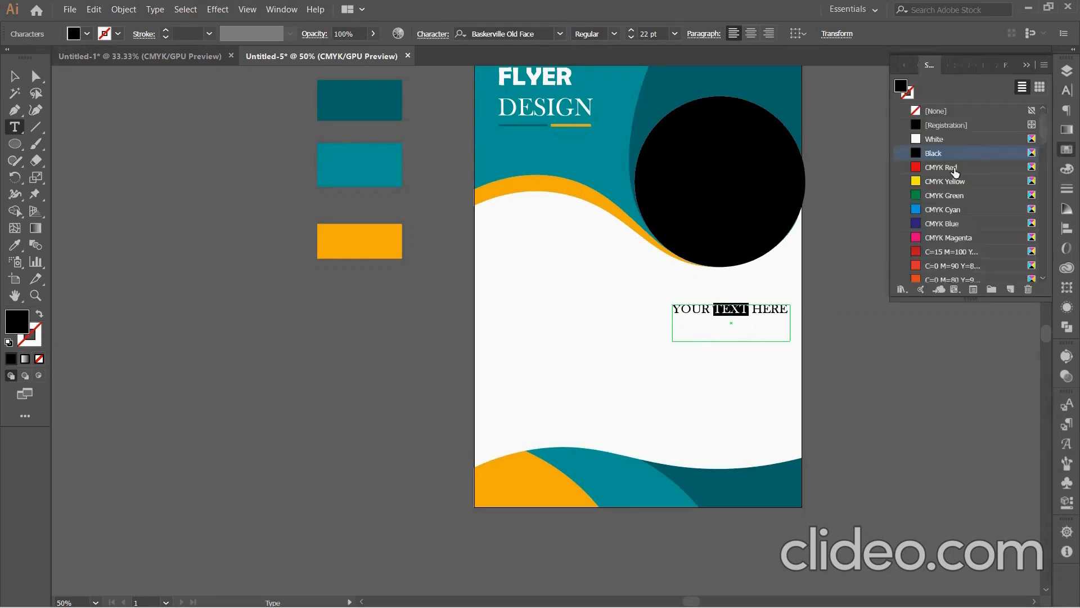
{"action": "left_click", "coordinate": [938, 181]}
{"action": "scroll", "coordinate": [956, 192], "scroll_direction": "down", "scroll_amount": 3}
{"action": "left_click", "coordinate": [15, 245]}
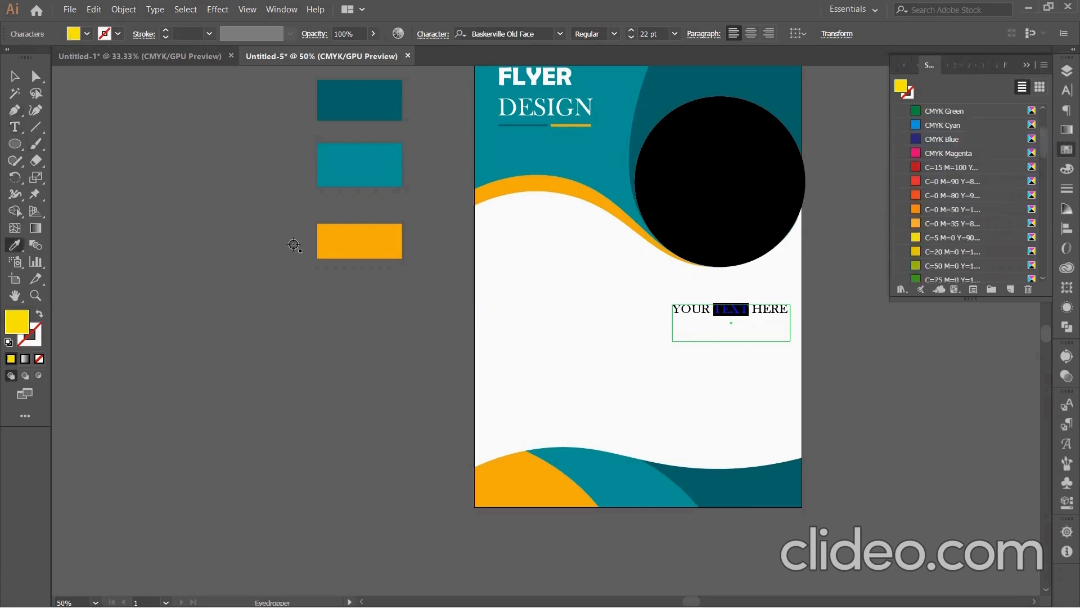
{"action": "left_click", "coordinate": [357, 242]}
{"action": "left_click", "coordinate": [16, 76]}
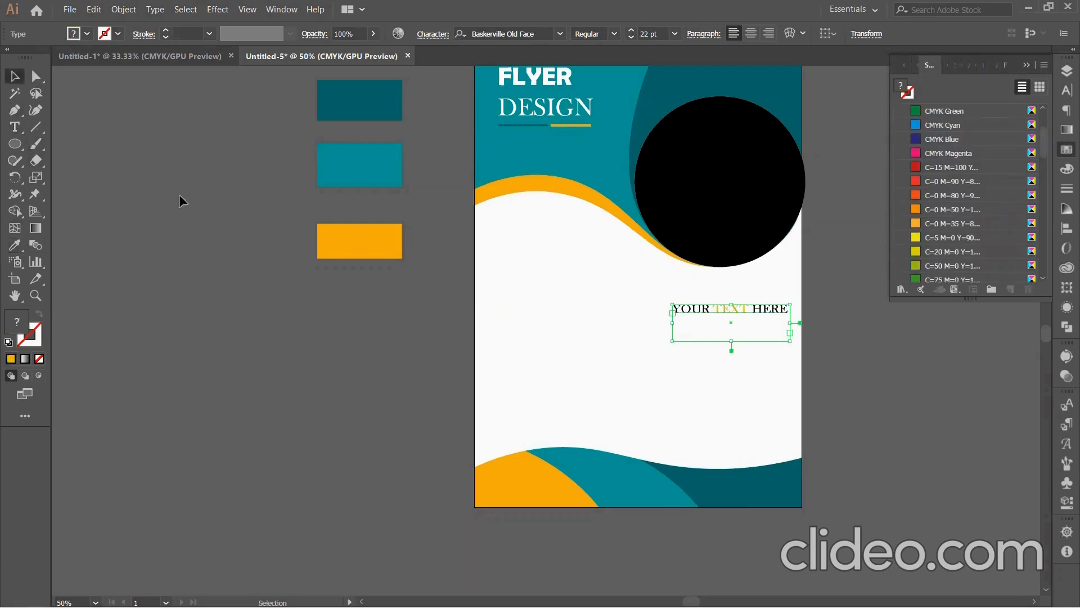
Step: Color the word HERE in the heading with the dark teal sampled from the swatch rectangle
{"action": "key", "text": "t"}
{"action": "left_click_drag", "start_coordinate": [752, 308], "coordinate": [788, 309]}
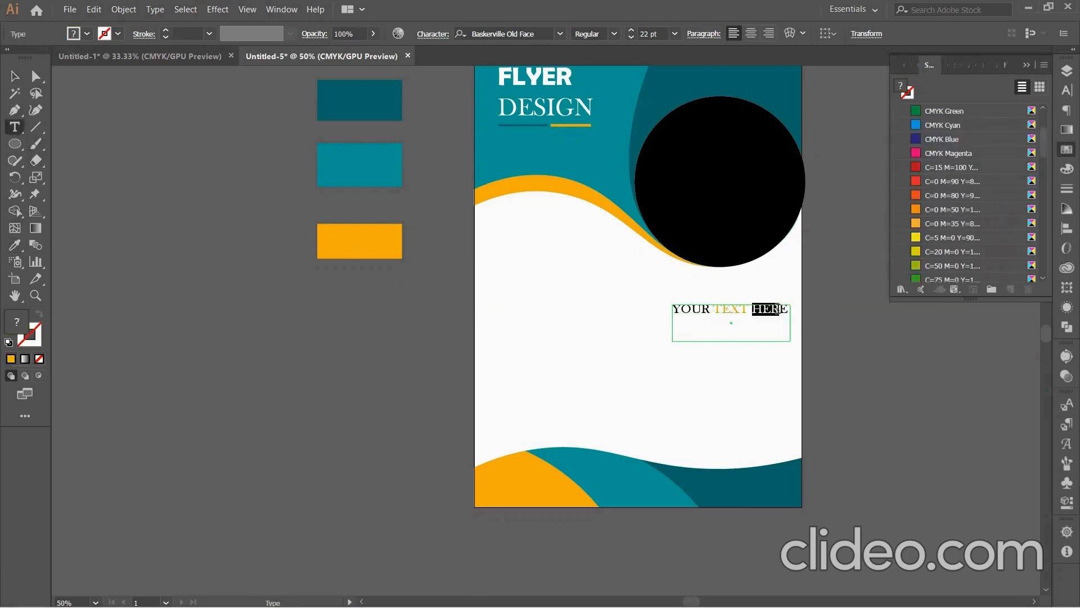
{"action": "left_click", "coordinate": [15, 245]}
{"action": "left_click", "coordinate": [340, 105]}
{"action": "key", "text": "v"}
{"action": "left_click", "coordinate": [343, 378]}
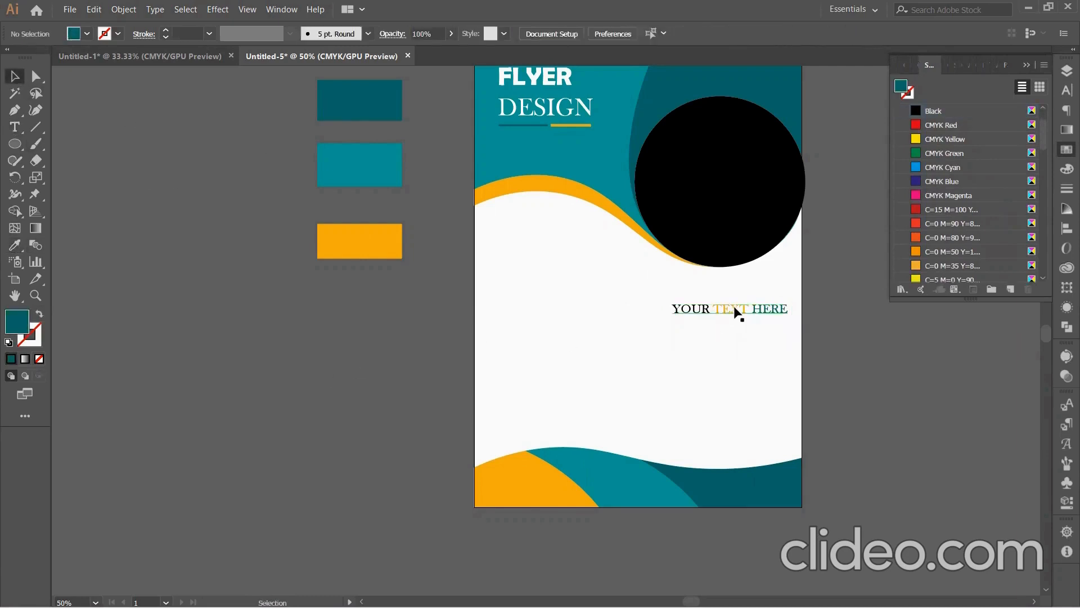
Step: Shift the YOUR TEXT HERE heading left, widen its frame and set its font size to 26 pt
{"action": "left_click_drag", "start_coordinate": [735, 311], "coordinate": [697, 304]}
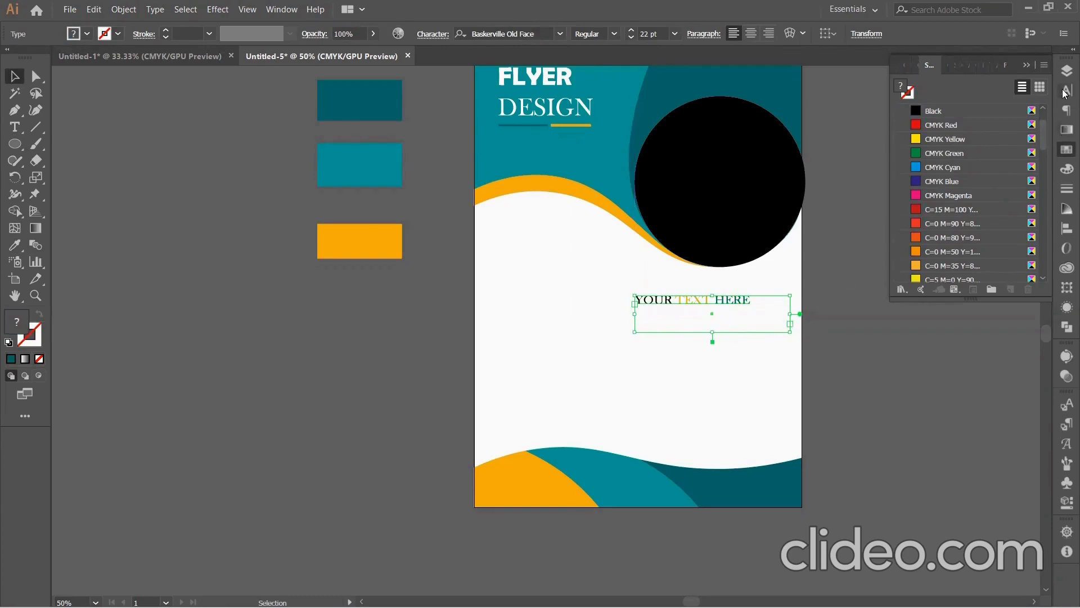
{"action": "left_click", "coordinate": [1066, 92]}
{"action": "left_click", "coordinate": [914, 126]}
Step: Left-align the YOUR TEXT HERE paragraph, shorten its frame to one line and reposition it below the circle
{"action": "left_click", "coordinate": [1067, 109]}
{"action": "left_click", "coordinate": [926, 89]}
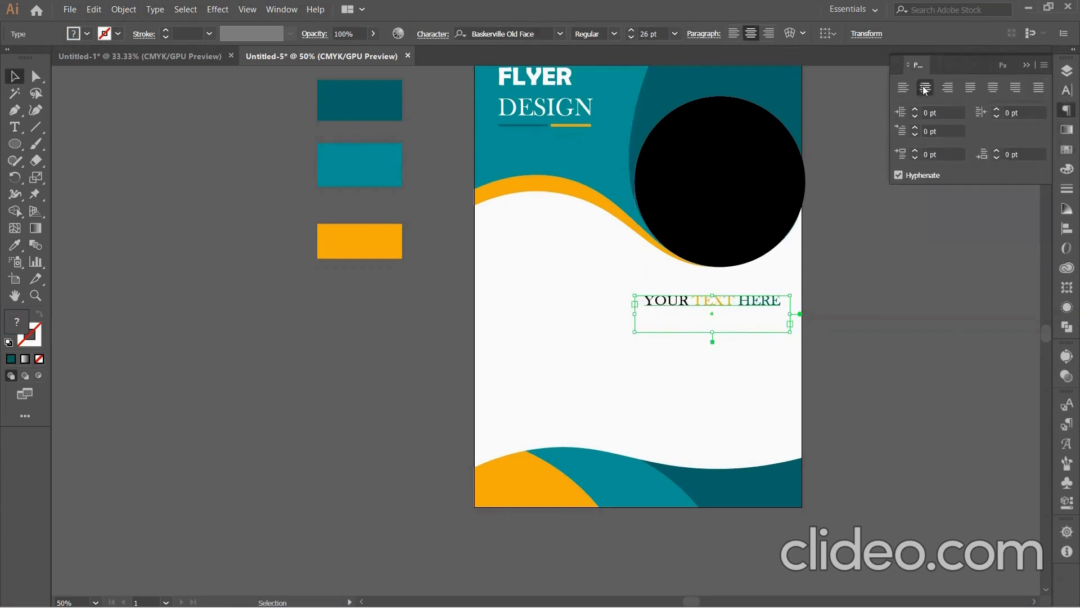
{"action": "left_click_drag", "start_coordinate": [704, 301], "coordinate": [721, 307]}
{"action": "left_click", "coordinate": [903, 88]}
{"action": "left_click", "coordinate": [722, 360]}
{"action": "left_click", "coordinate": [720, 324]}
Step: Create a body text frame with Lorem ipsum placeholder below YOUR TEXT HERE, set to 18 pt small caps
{"action": "left_click", "coordinate": [14, 127]}
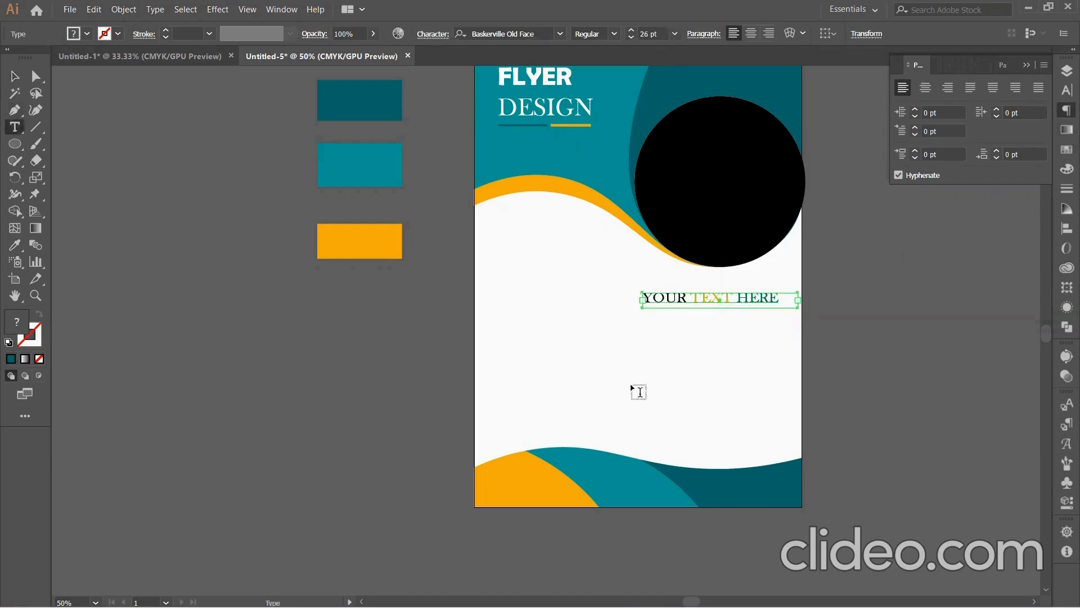
{"action": "left_click_drag", "start_coordinate": [645, 315], "coordinate": [782, 424]}
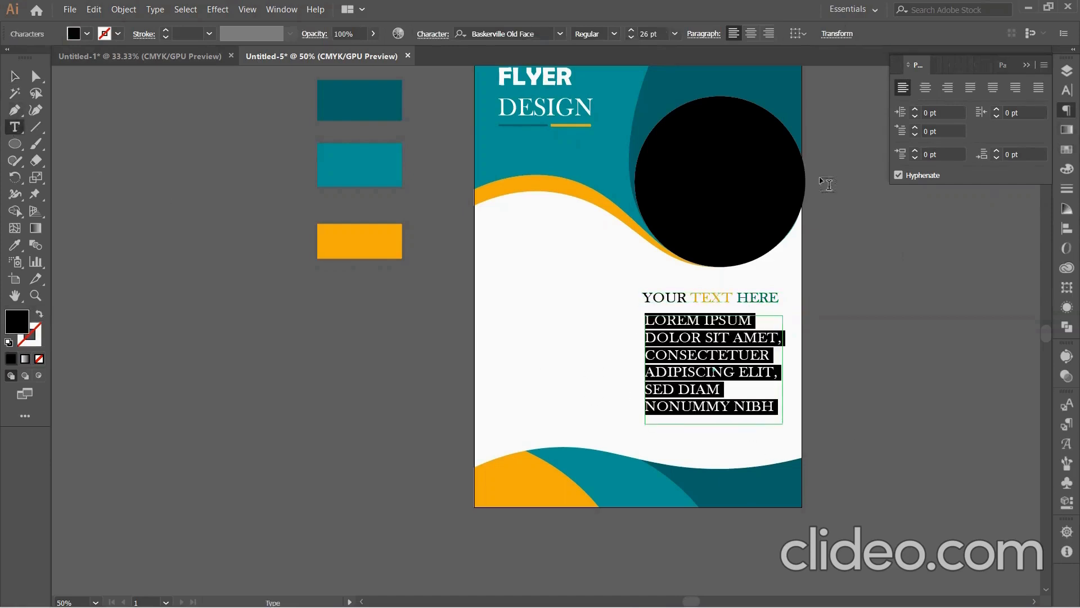
{"action": "left_click", "coordinate": [1065, 89]}
{"action": "left_click", "coordinate": [915, 132]}
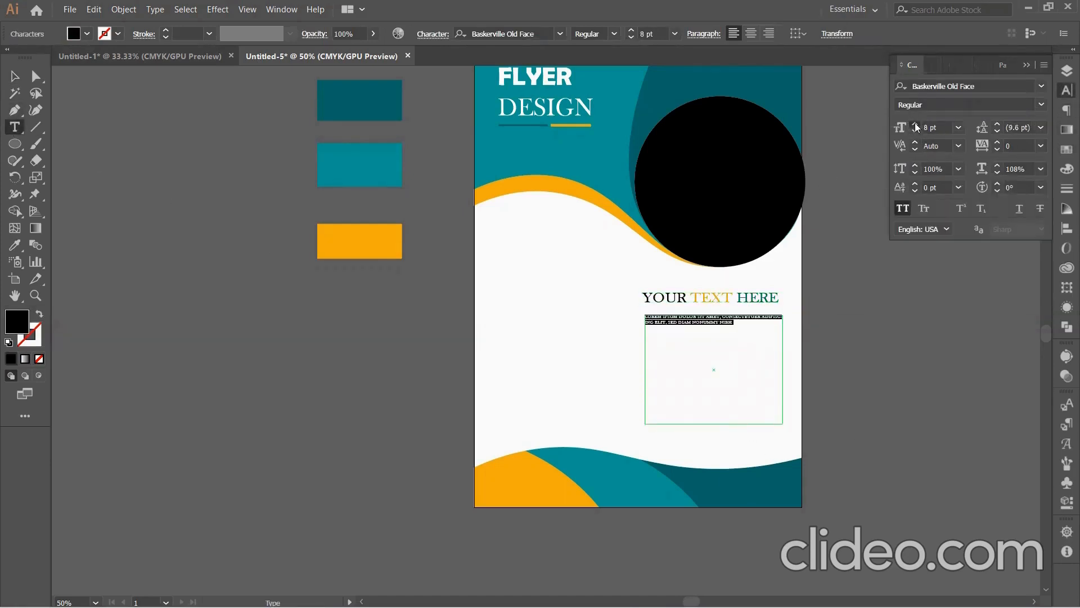
{"action": "left_click", "coordinate": [915, 124]}
{"action": "key", "text": "ctrl+shift+h"}
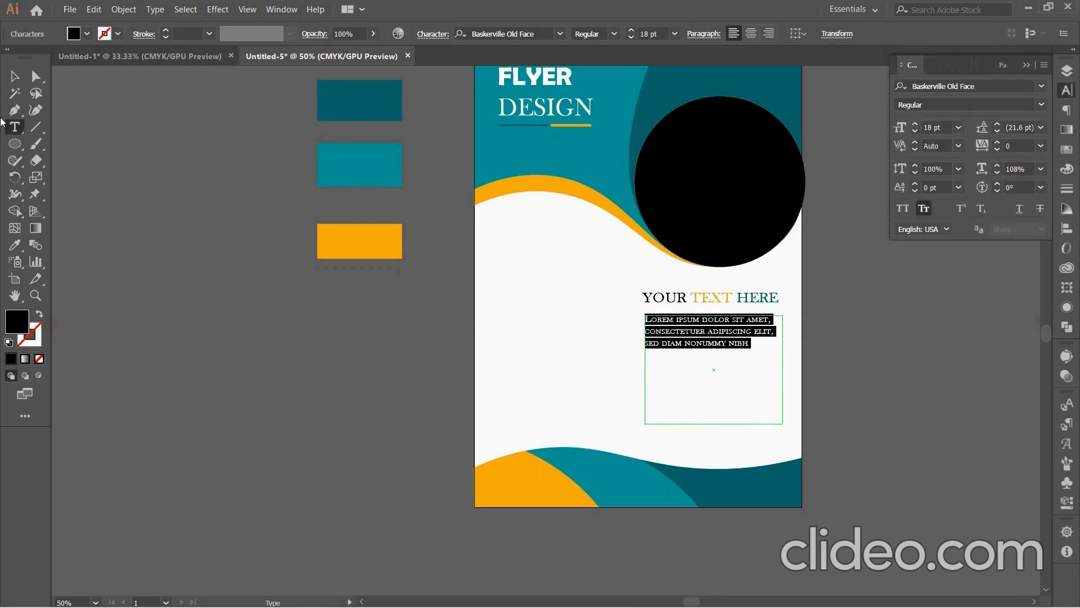
Step: Fill the rest of the body text frame with two more copies of the Lorem ipsum sentence
{"action": "left_click", "coordinate": [767, 353]}
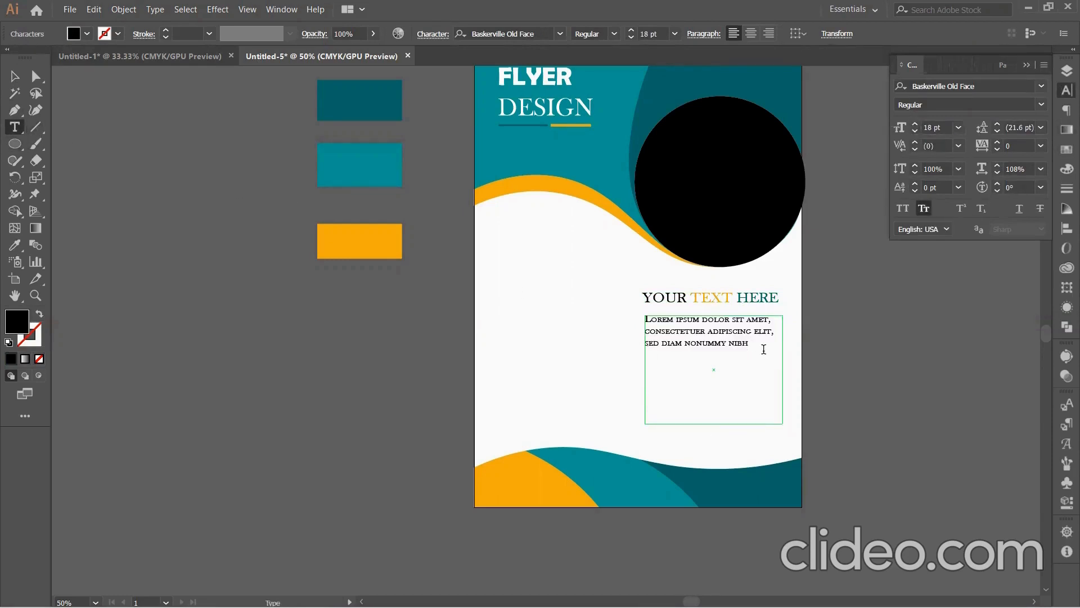
{"action": "type", "text": "Lorem ipsum dolor sit amet, consectetuer adipiscing elit, sed diam nonummy nibh"}
{"action": "key", "text": "ctrl+v"}
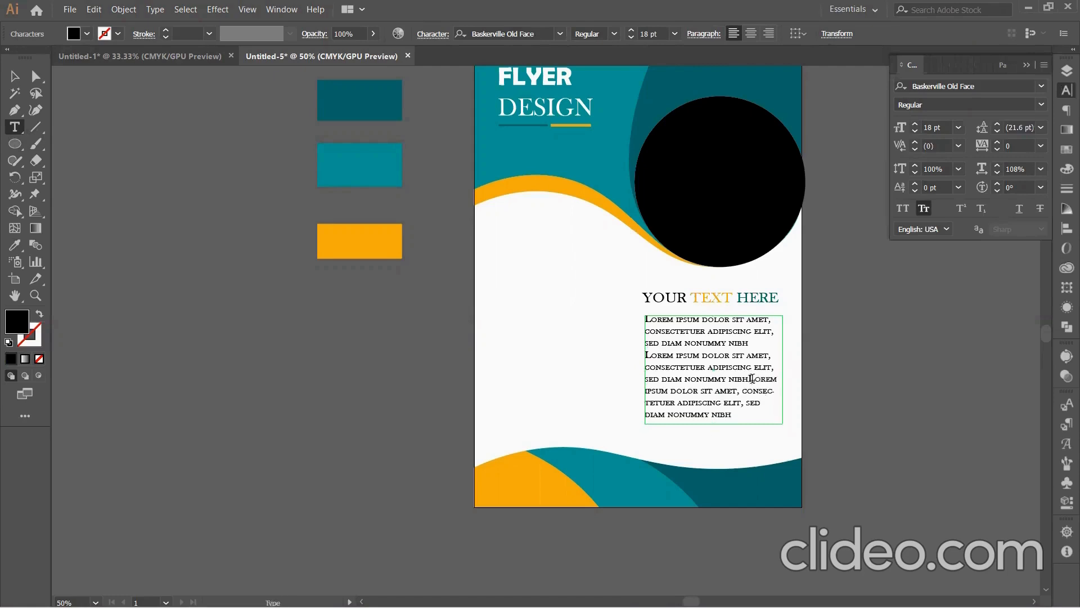
{"action": "key", "text": "Escape"}
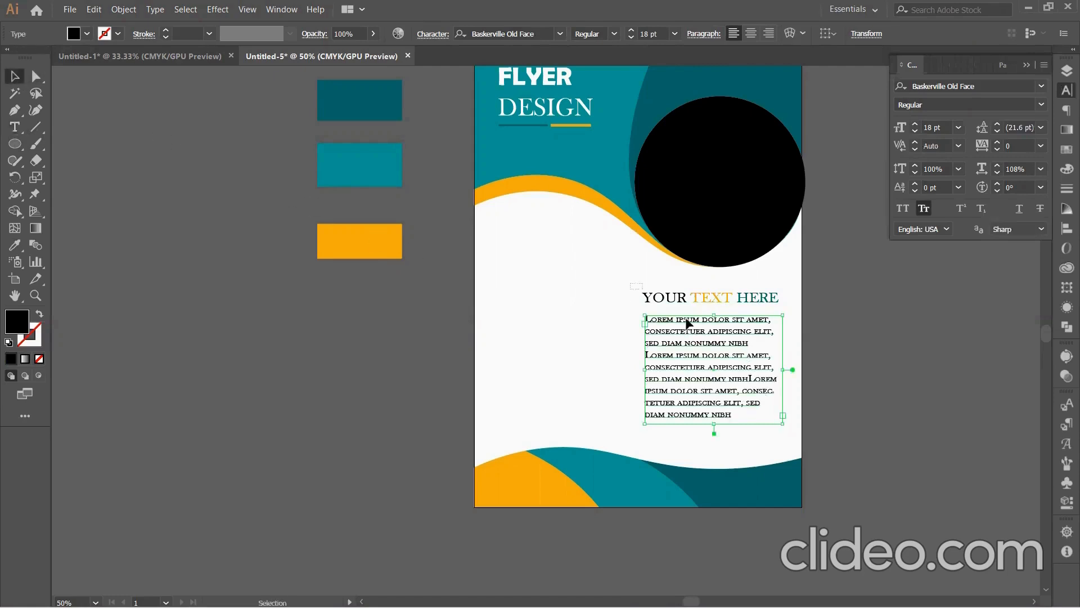
Step: Align the left edges of the heading and body text frames, and move both slightly down
{"action": "left_click_drag", "start_coordinate": [686, 324], "coordinate": [703, 338]}
{"action": "left_click", "coordinate": [1065, 230]}
{"action": "left_click", "coordinate": [1033, 185]}
{"action": "left_click", "coordinate": [1000, 200]}
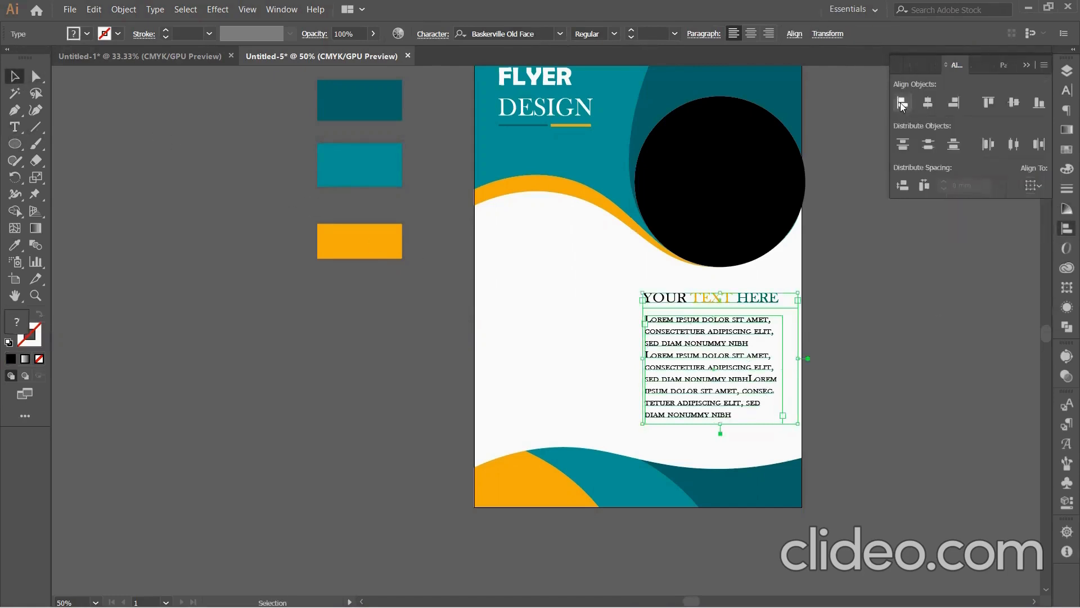
{"action": "left_click", "coordinate": [900, 104]}
{"action": "left_click", "coordinate": [601, 332]}
{"action": "left_click_drag", "start_coordinate": [602, 298], "coordinate": [695, 365]}
{"action": "left_click", "coordinate": [545, 348]}
Step: Create a text frame in the white area left of the body text and enter CONTACT US
{"action": "left_click", "coordinate": [11, 134]}
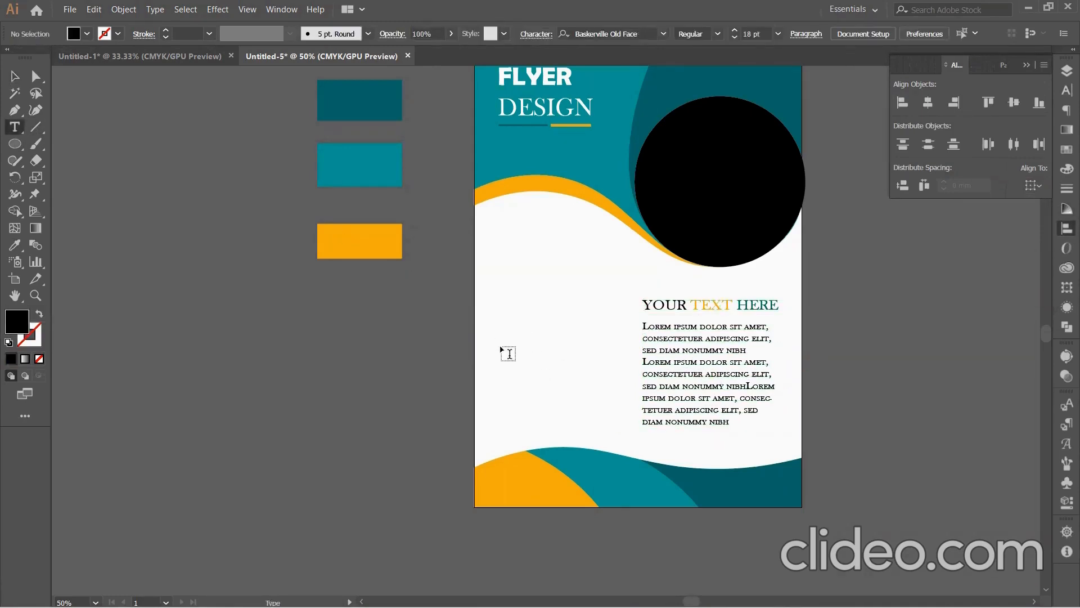
{"action": "left_click_drag", "start_coordinate": [501, 347], "coordinate": [620, 375]}
{"action": "type", "text": "CON"}
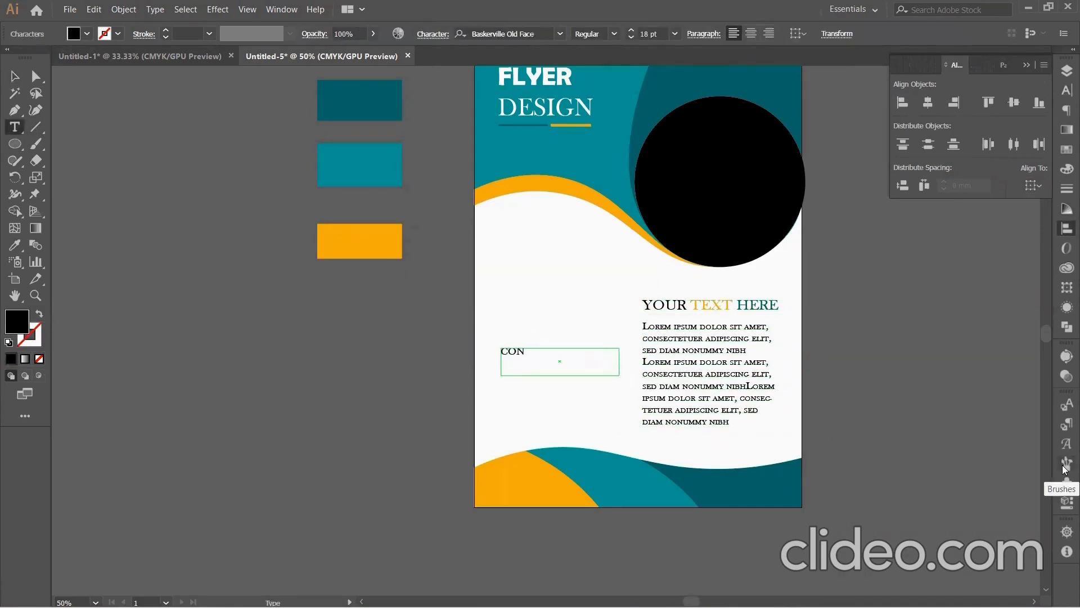
{"action": "type", "text": "TACT US"}
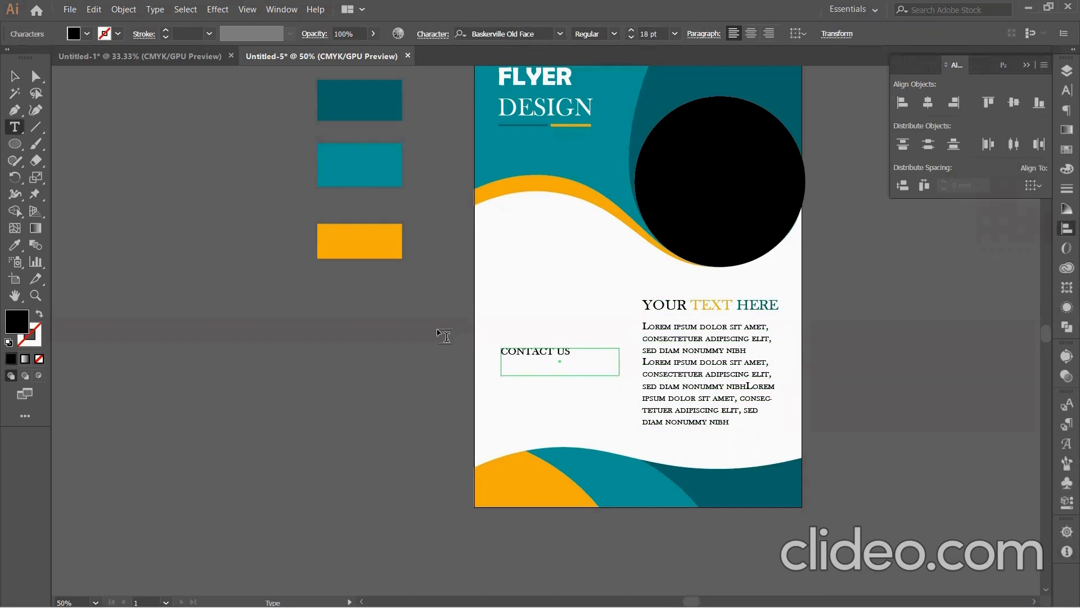
Step: Set the CONTACT US text to 28 pt and center it in its frame
{"action": "left_click", "coordinate": [15, 76]}
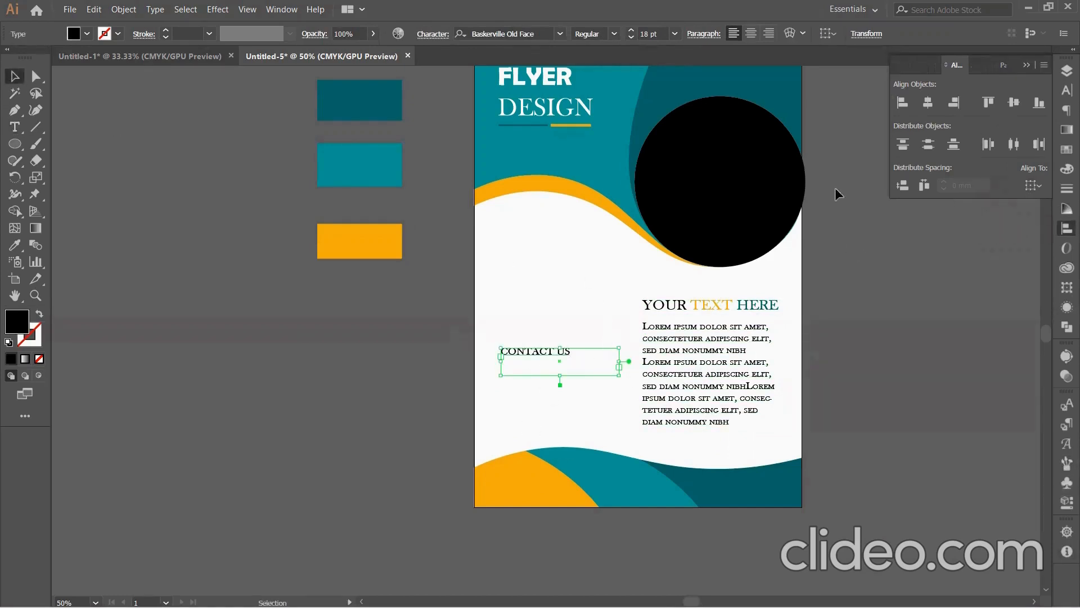
{"action": "left_click", "coordinate": [1066, 90]}
{"action": "triple_click", "coordinate": [914, 123]}
{"action": "triple_click", "coordinate": [914, 124]}
{"action": "triple_click", "coordinate": [914, 123]}
{"action": "left_click", "coordinate": [914, 124]}
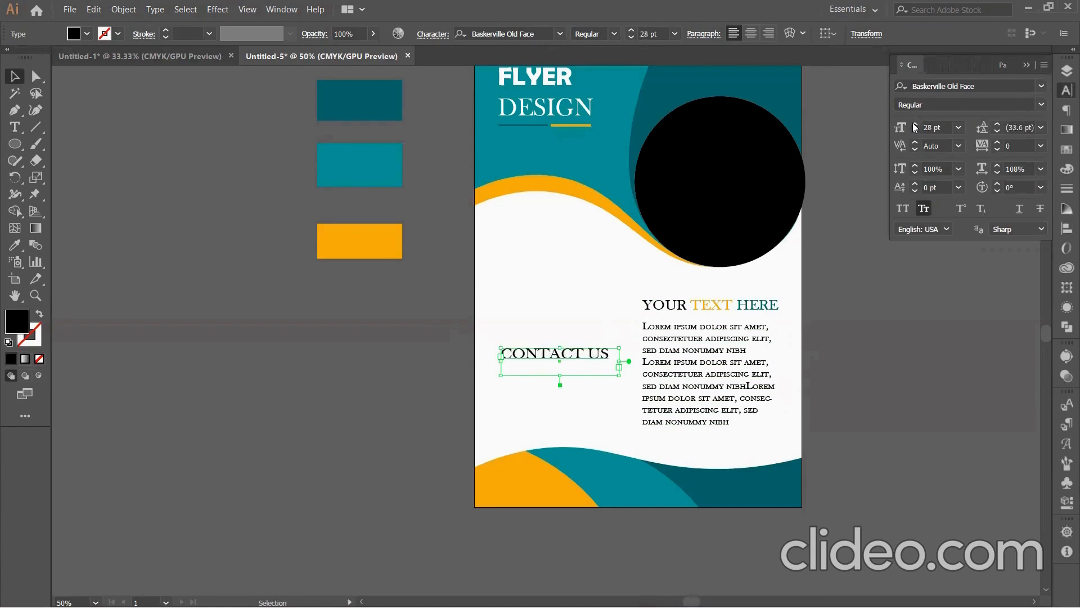
{"action": "left_click", "coordinate": [1002, 65]}
{"action": "left_click", "coordinate": [927, 87]}
{"action": "left_click", "coordinate": [1026, 65]}
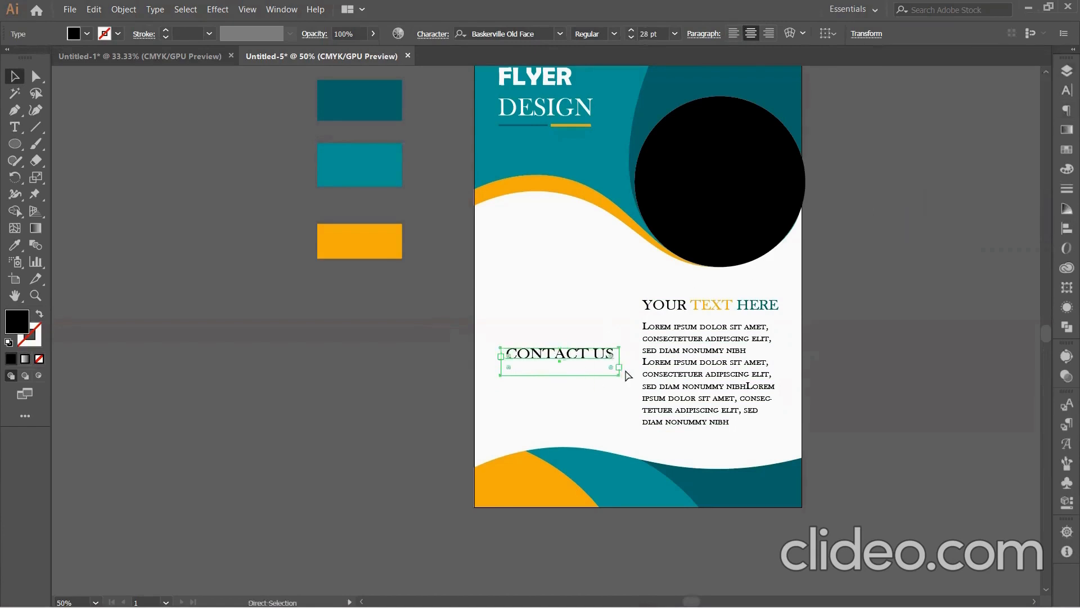
Step: Shrink the CONTACT US text frame to fit closely around the text
{"action": "key", "text": "ctrl+plus"}
{"action": "key", "text": "ctrl+plus"}
{"action": "key", "text": "ctrl+plus"}
{"action": "left_click_drag", "start_coordinate": [723, 371], "coordinate": [693, 332]}
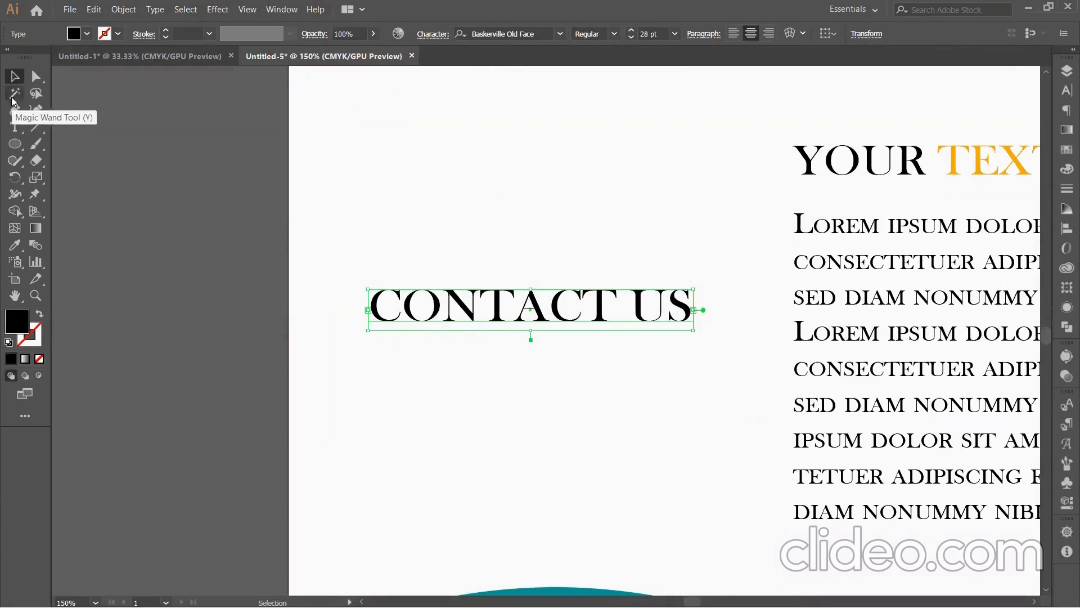
Step: Draw a rectangle about 76.5 mm by 13.33 mm covering CONTACT US and fill it with the dark teal swatch color
{"action": "left_click_drag", "start_coordinate": [15, 143], "coordinate": [53, 149]}
{"action": "left_click_drag", "start_coordinate": [360, 278], "coordinate": [718, 339]}
{"action": "key", "text": "ctrl+minus"}
{"action": "key", "text": "ctrl+minus"}
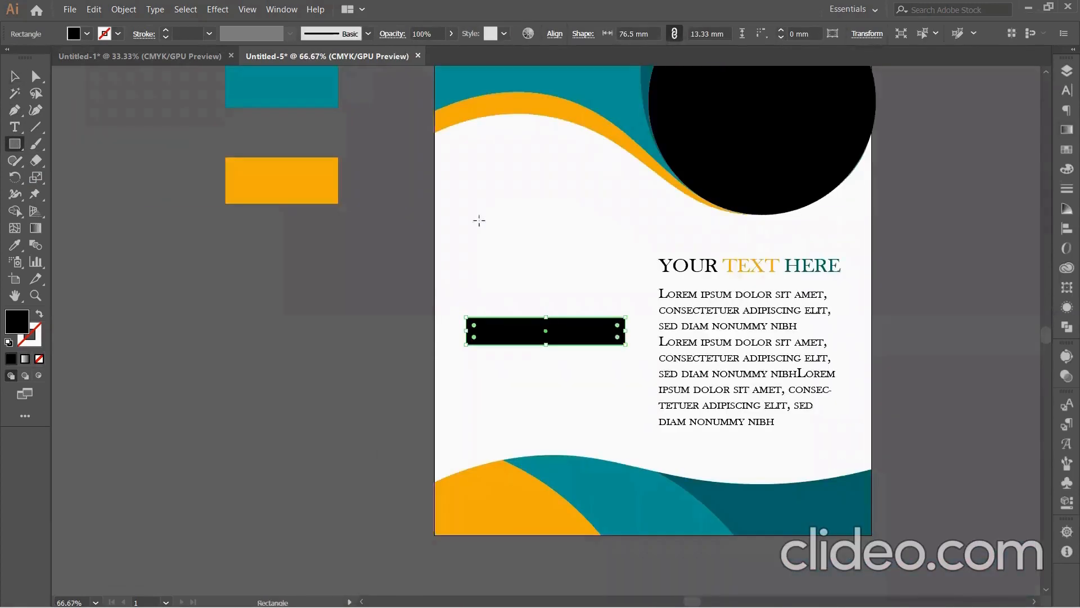
{"action": "left_click", "coordinate": [284, 93]}
{"action": "scroll", "coordinate": [292, 96], "scroll_direction": "up", "scroll_amount": 3}
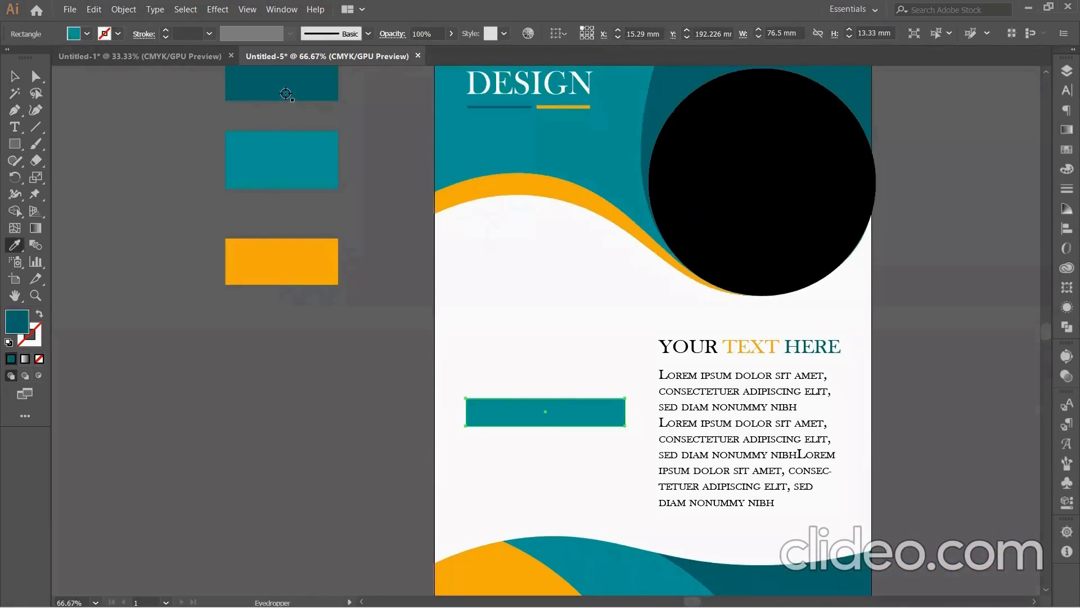
Step: Arrange the dark teal rectangle behind the CONTACT US text
{"action": "key", "text": "v"}
{"action": "right_click", "coordinate": [519, 134]}
{"action": "mouse_move", "coordinate": [556, 350]}
{"action": "left_click", "coordinate": [713, 393]}
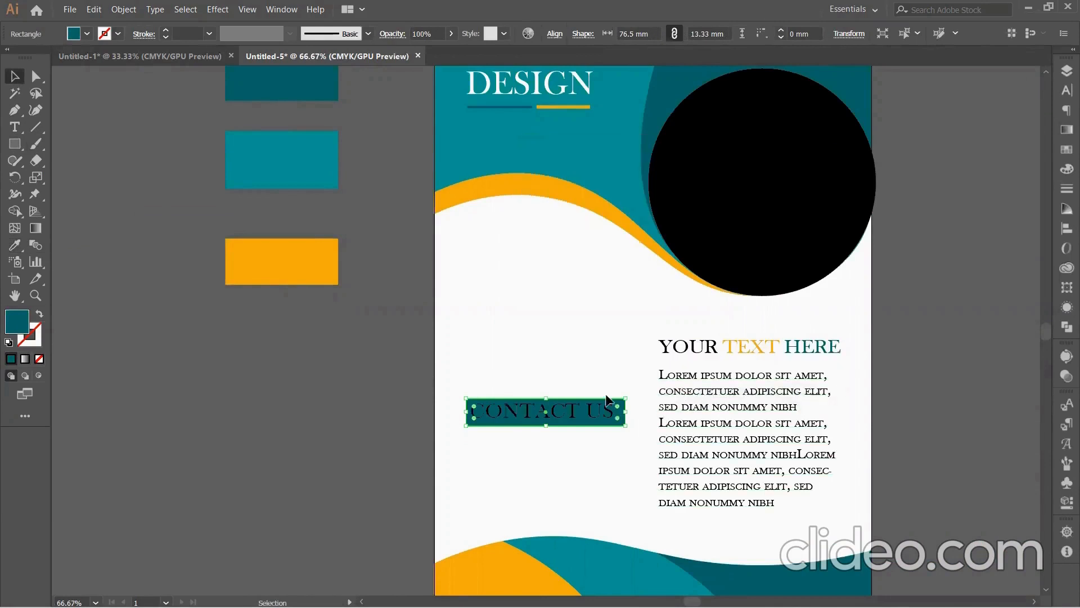
Step: Change the CONTACT US text color to White, and select the dark teal rectangle behind it
{"action": "left_click", "coordinate": [578, 417]}
{"action": "left_click", "coordinate": [1067, 149]}
{"action": "scroll", "coordinate": [967, 168], "scroll_direction": "up", "scroll_amount": 3}
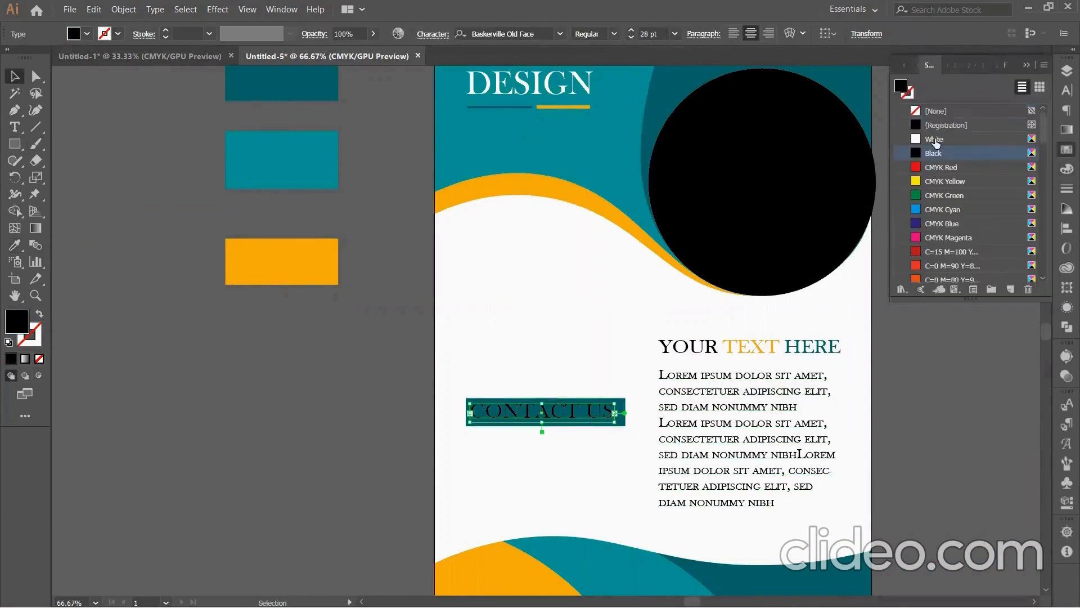
{"action": "left_click", "coordinate": [939, 139]}
{"action": "left_click", "coordinate": [1027, 65]}
{"action": "left_click", "coordinate": [559, 464]}
{"action": "left_click", "coordinate": [479, 427]}
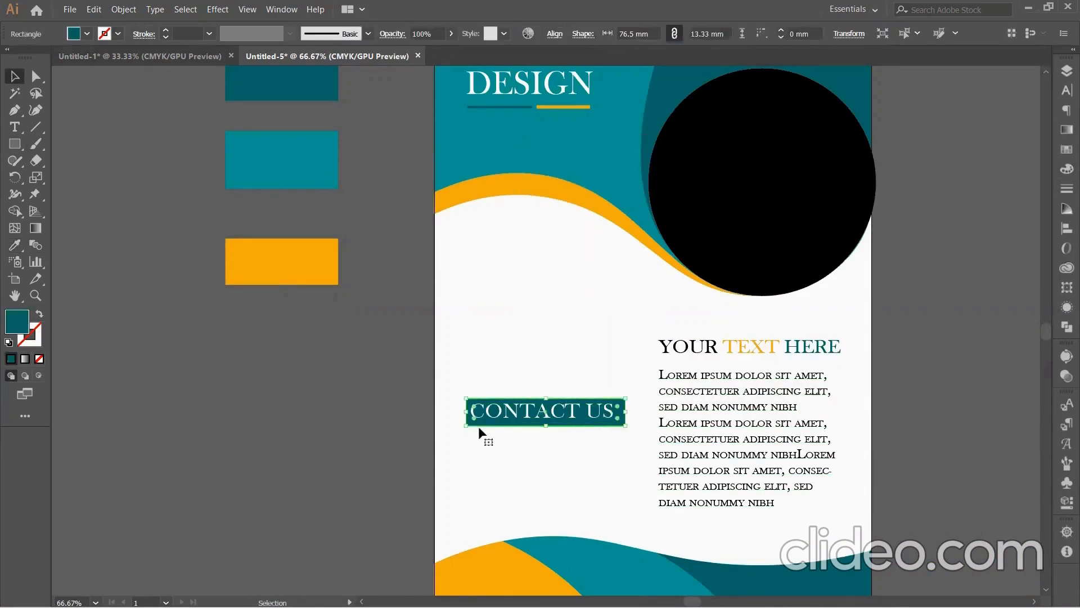
Step: Round the corners of the dark teal rectangle and center the CONTACT US text on it horizontally and vertically
{"action": "left_click_drag", "start_coordinate": [472, 417], "coordinate": [481, 415]}
{"action": "left_click_drag", "start_coordinate": [548, 458], "coordinate": [566, 370]}
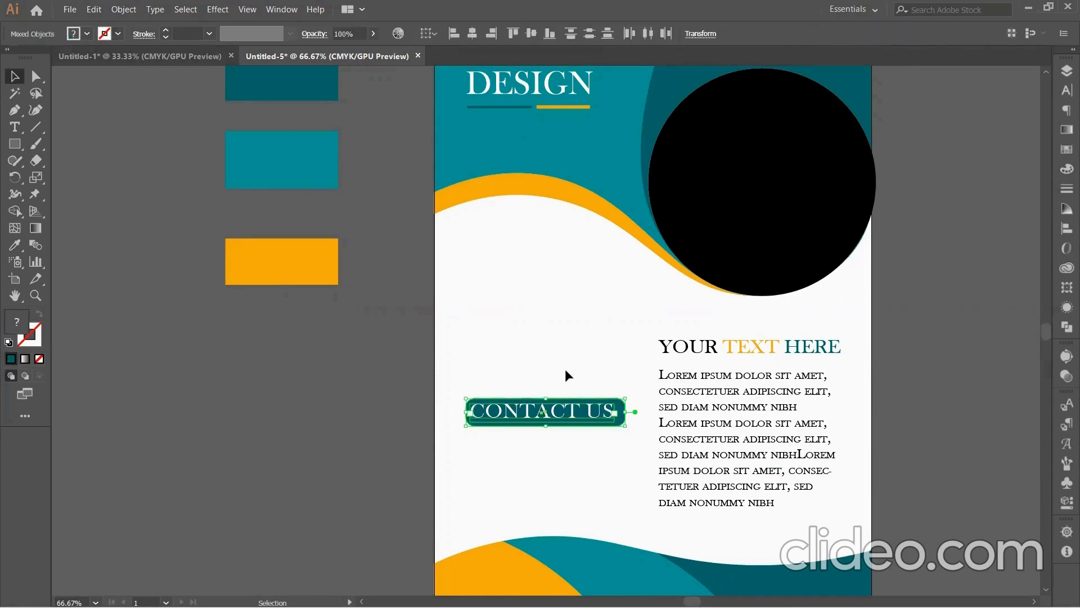
{"action": "left_click", "coordinate": [1065, 227]}
{"action": "left_click", "coordinate": [929, 105]}
{"action": "left_click", "coordinate": [1016, 104]}
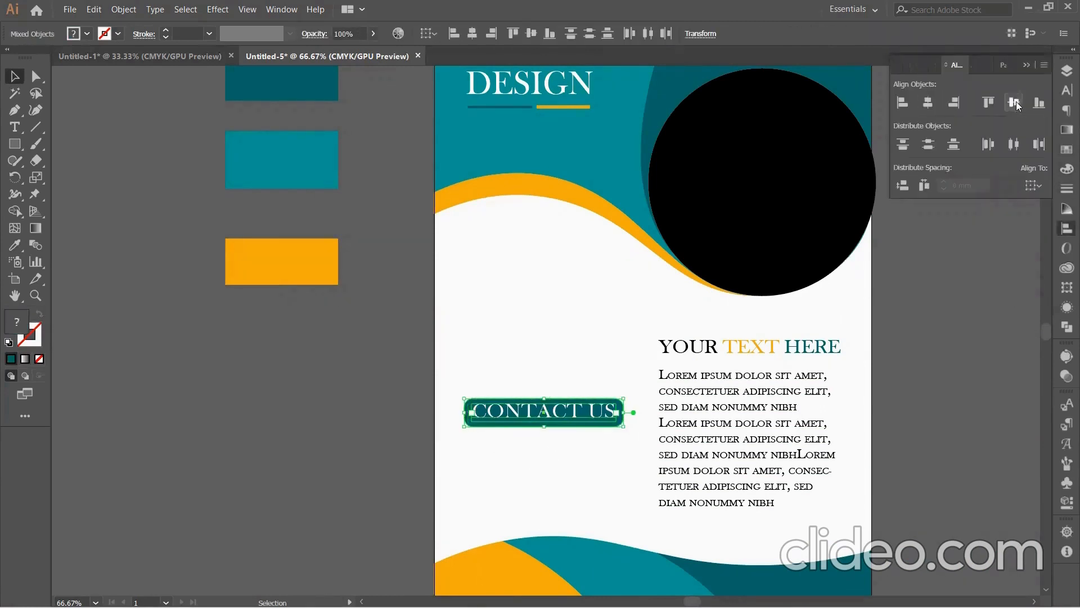
{"action": "left_click", "coordinate": [627, 450]}
{"action": "left_click", "coordinate": [599, 427]}
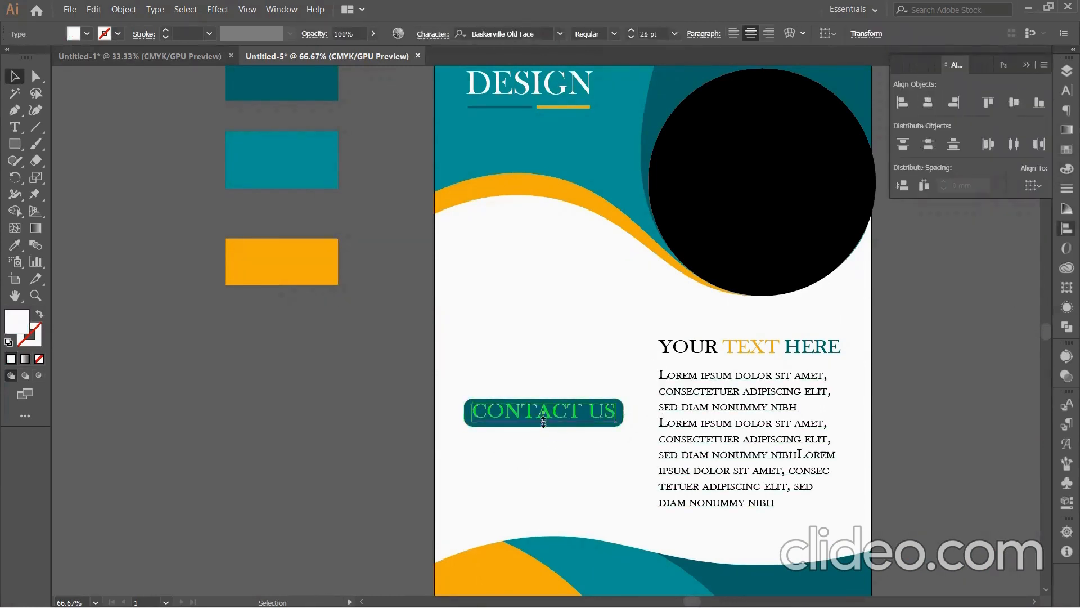
{"action": "left_click", "coordinate": [631, 412]}
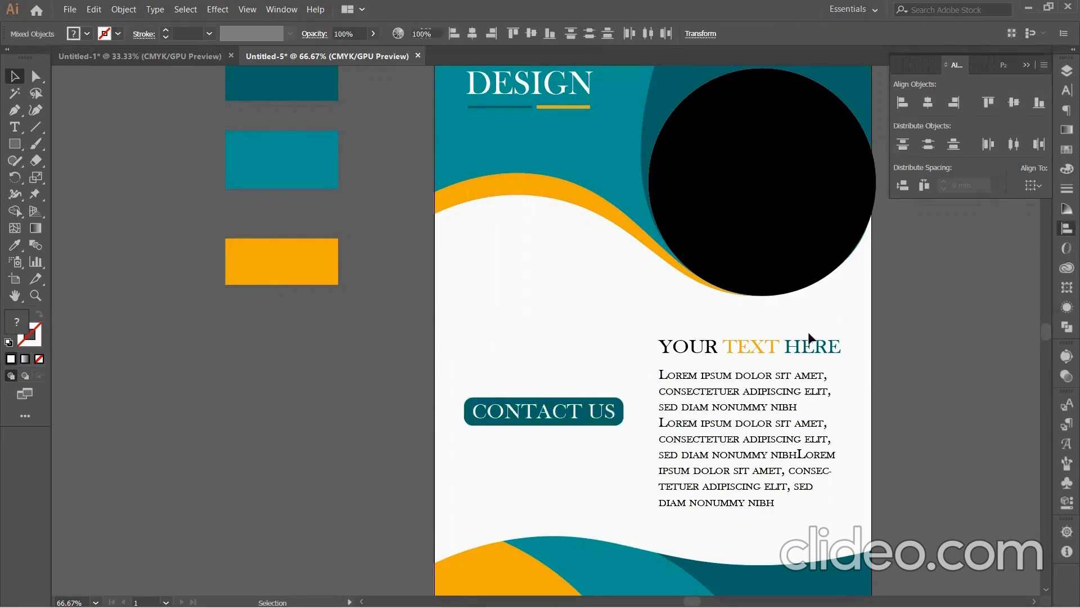
Step: Add a text frame directly beneath the CONTACT US label containing "Phone here"
{"action": "left_click_drag", "start_coordinate": [16, 144], "coordinate": [62, 142]}
{"action": "key", "text": "t"}
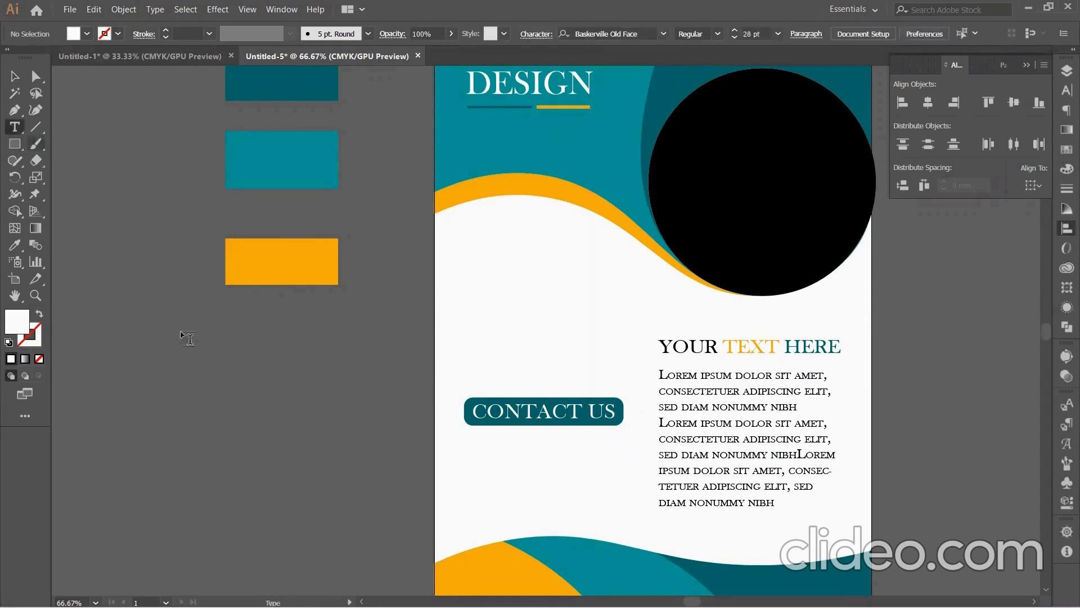
{"action": "left_click_drag", "start_coordinate": [473, 433], "coordinate": [627, 450]}
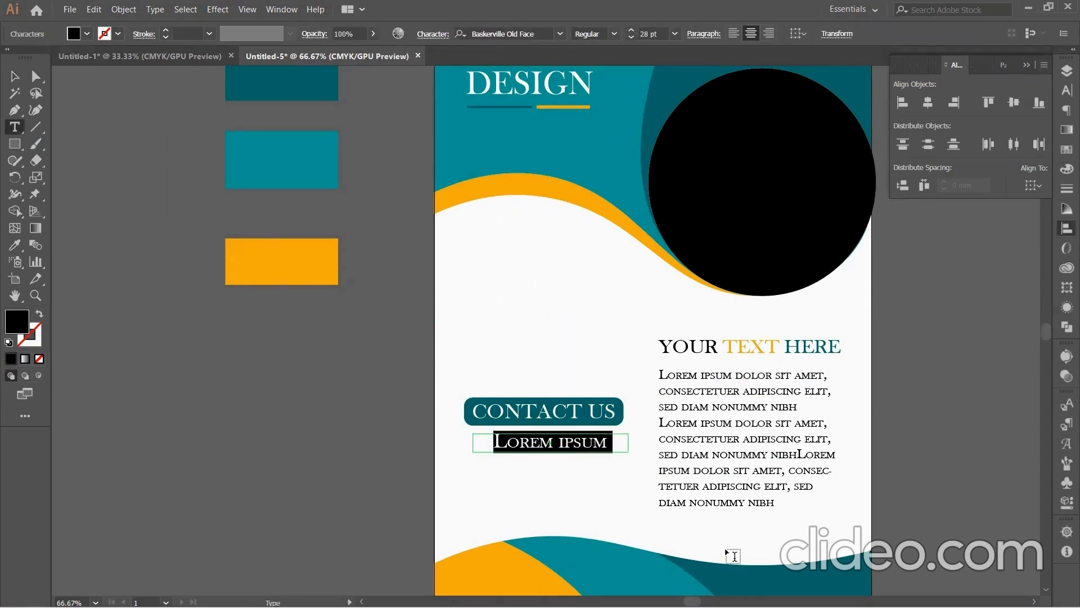
{"action": "type", "text": "Phone"}
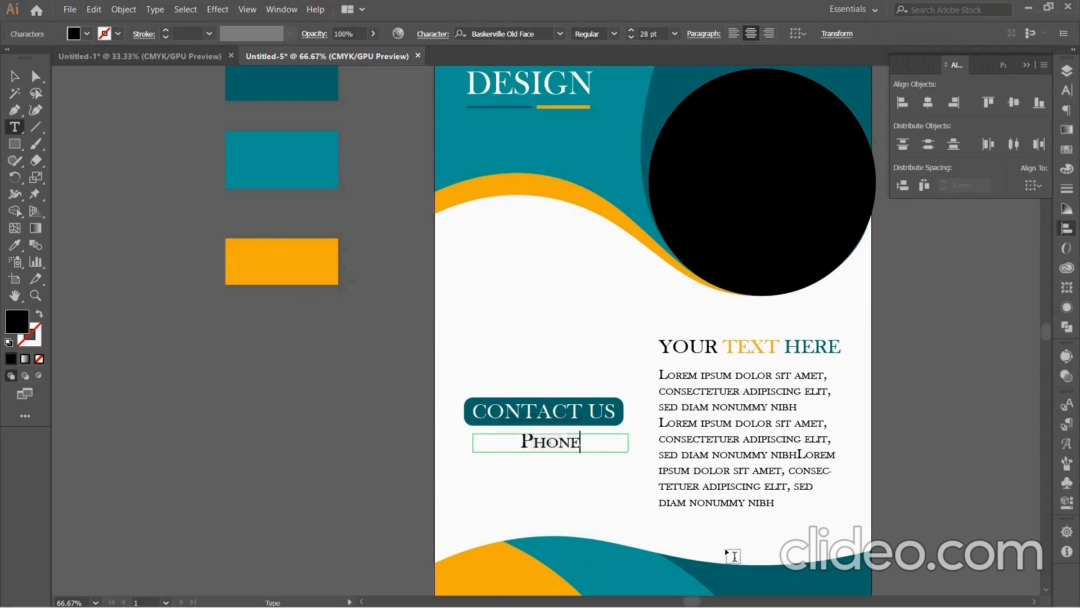
{"action": "type", "text": " num"}
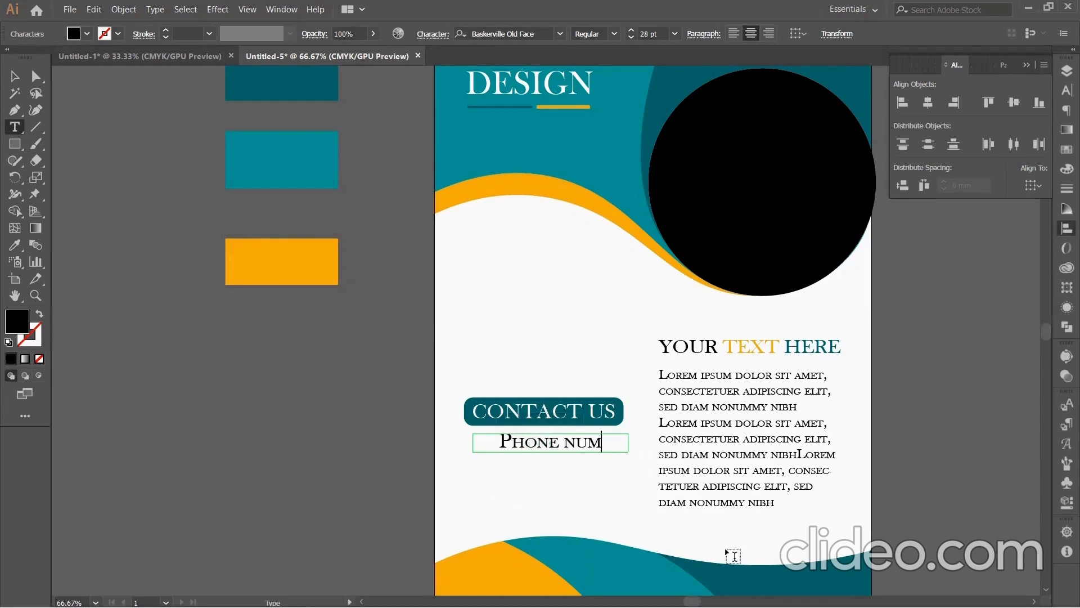
{"action": "key", "text": "BackSpace"}
{"action": "key", "text": "BackSpace"}
{"action": "key", "text": "BackSpace"}
{"action": "type", "text": "here"}
{"action": "key", "text": "Return"}
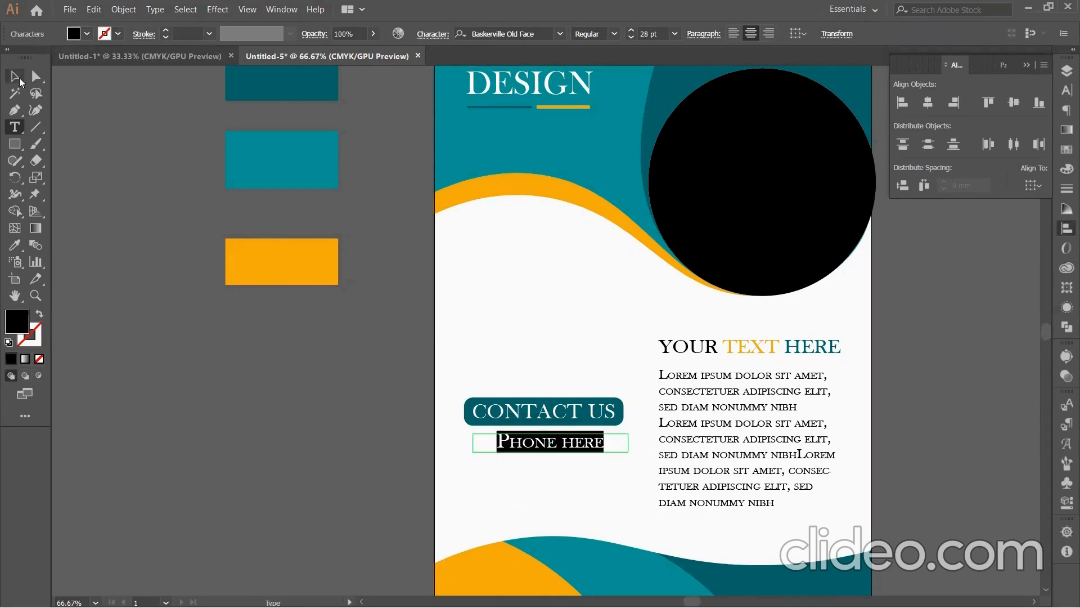
Step: Extend the contact text frame down to the footer wave and left-align its paragraph
{"action": "left_click", "coordinate": [25, 73]}
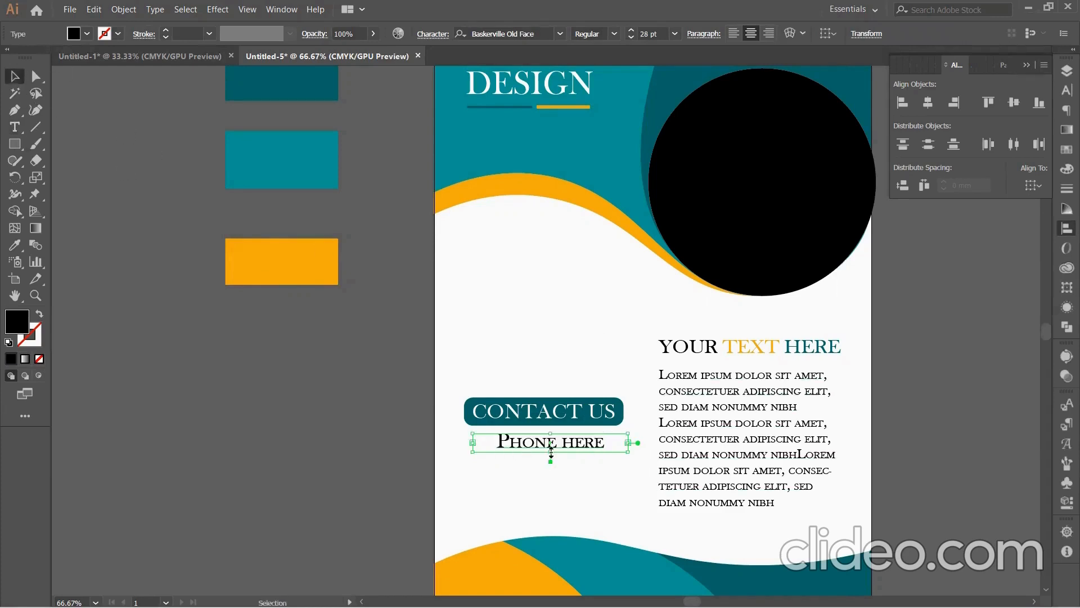
{"action": "left_click_drag", "start_coordinate": [551, 451], "coordinate": [556, 534]}
{"action": "left_click", "coordinate": [1067, 110]}
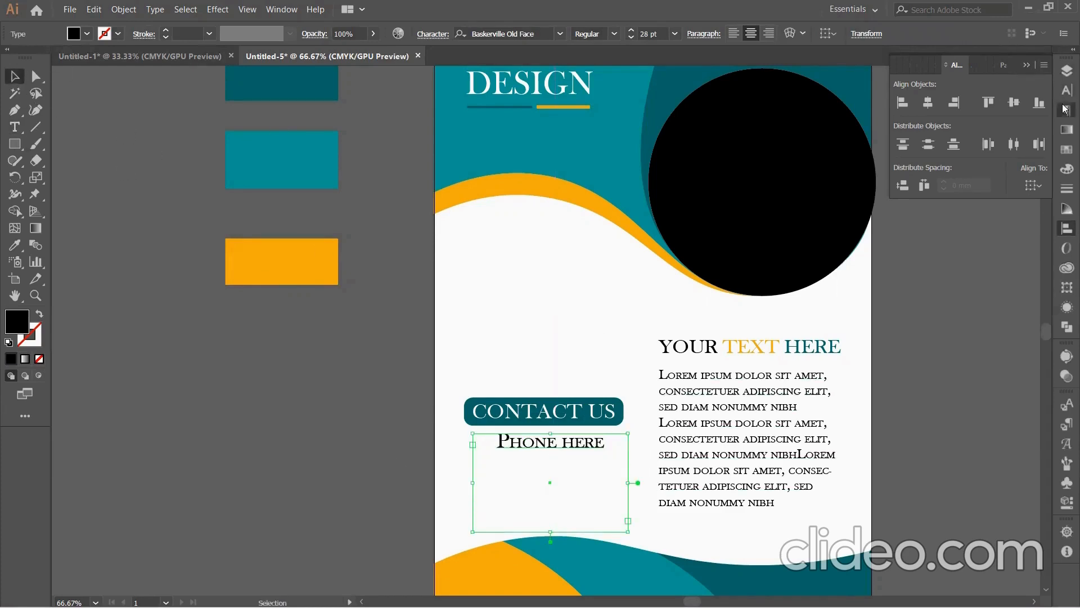
{"action": "left_click", "coordinate": [903, 87]}
{"action": "left_click", "coordinate": [1027, 65]}
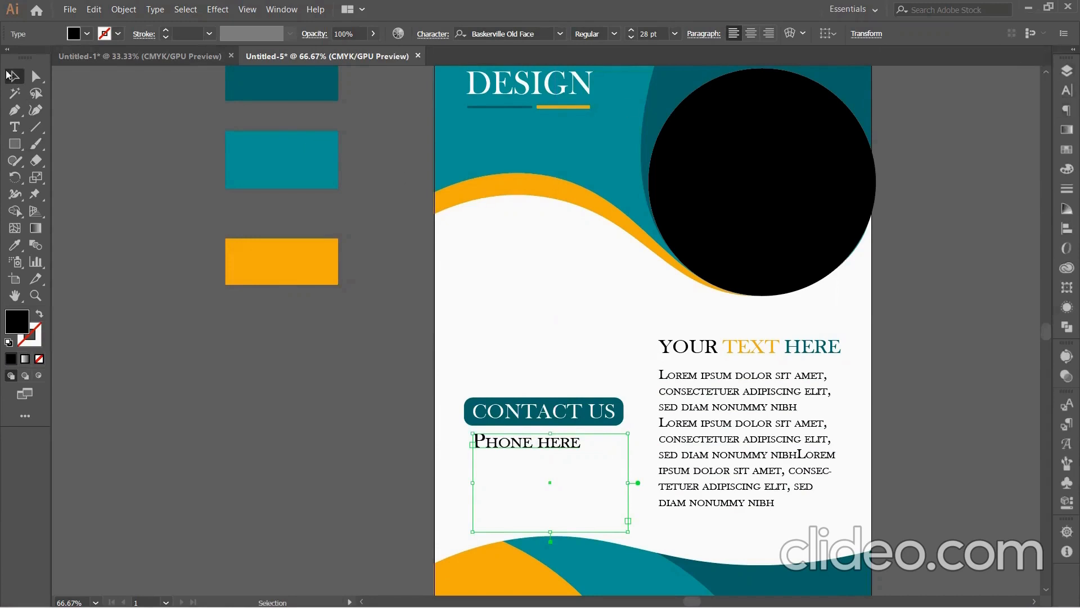
Step: Rewrite the contact text as three lines: YOUR PHONE HERE, YOUR EMAIL HERE and YOUR MOBILE HERE
{"action": "key", "text": "t"}
{"action": "left_click_drag", "start_coordinate": [487, 442], "coordinate": [474, 441]}
{"action": "type", "text": "YOUR"}
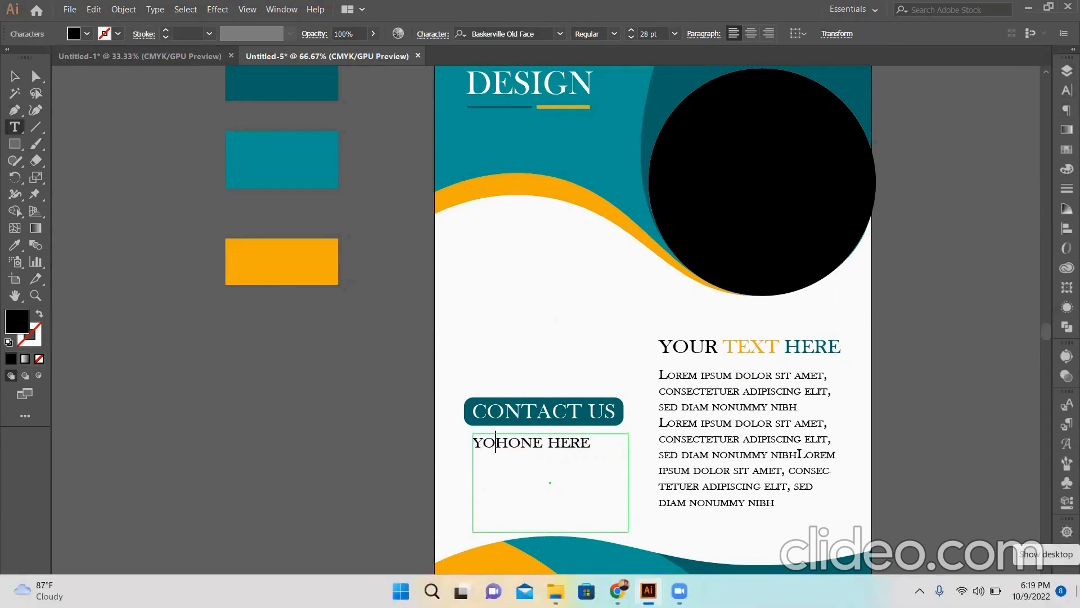
{"action": "type", "text": " PHONE HERE YOUR EMAI"}
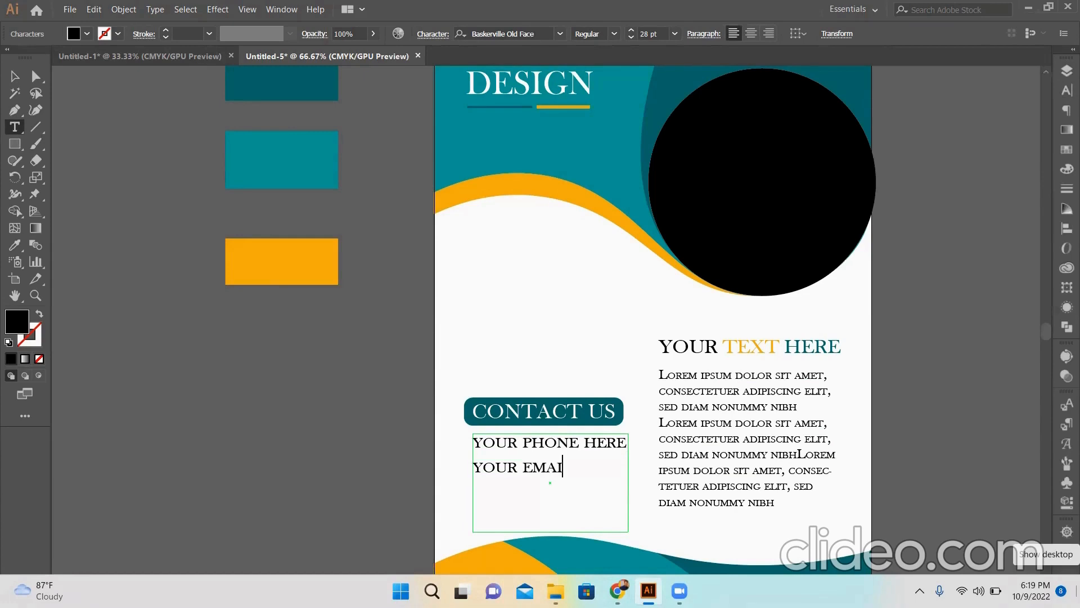
{"action": "type", "text": "L HERE "}
{"action": "type", "text": "YOUR "}
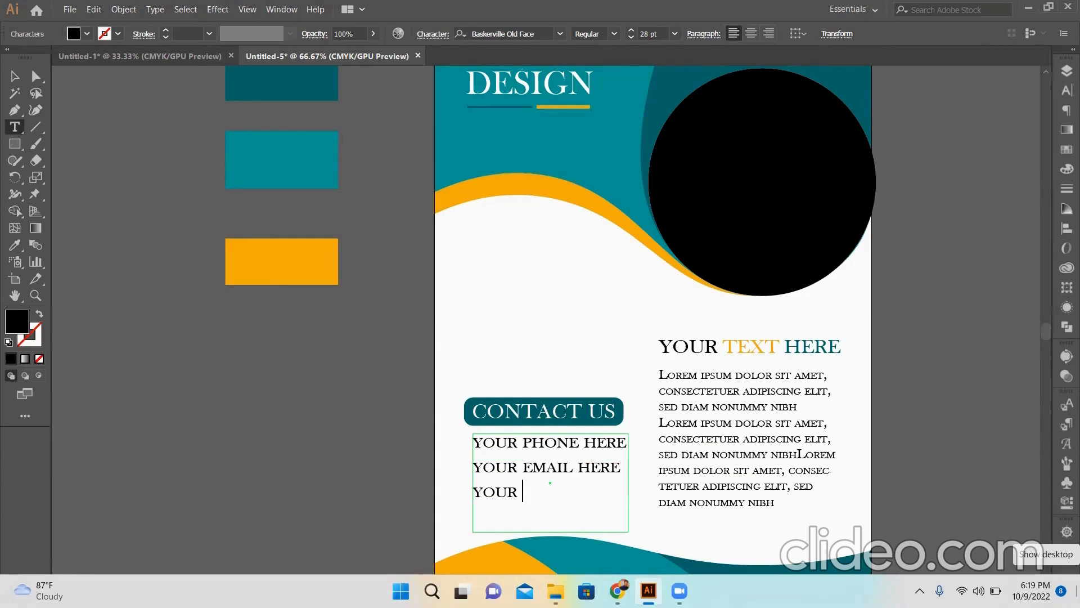
{"action": "type", "text": "MOBILE HERE"}
Step: Move the YOUR MOBILE HERE line between the phone and email lines
{"action": "left_click_drag", "start_coordinate": [522, 519], "coordinate": [473, 485]}
{"action": "key", "text": "ctrl+c"}
{"action": "key", "text": "BackSpace"}
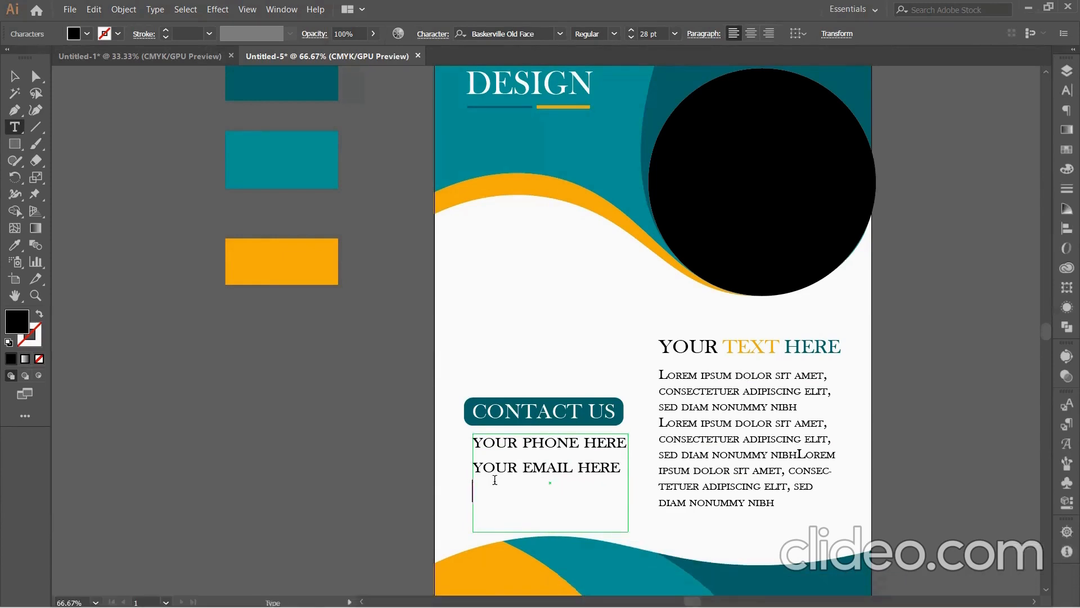
{"action": "left_click", "coordinate": [477, 468]}
{"action": "key", "text": "Return"}
{"action": "left_click", "coordinate": [477, 468]}
{"action": "key", "text": "ctrl+v"}
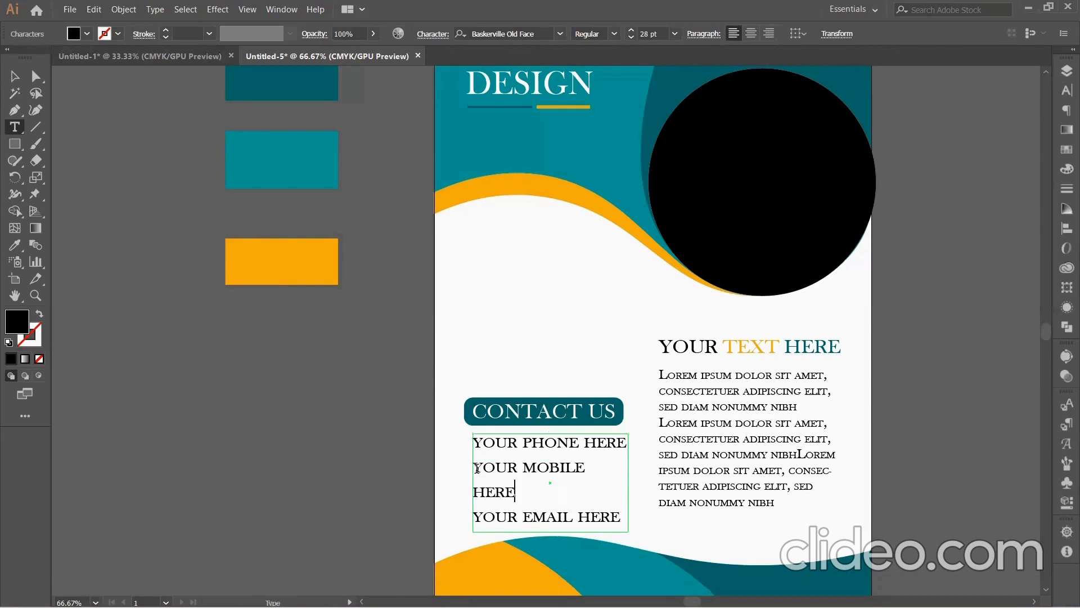
Step: Turn on superscript and turn off small caps for all three contact lines
{"action": "left_click", "coordinate": [1066, 87]}
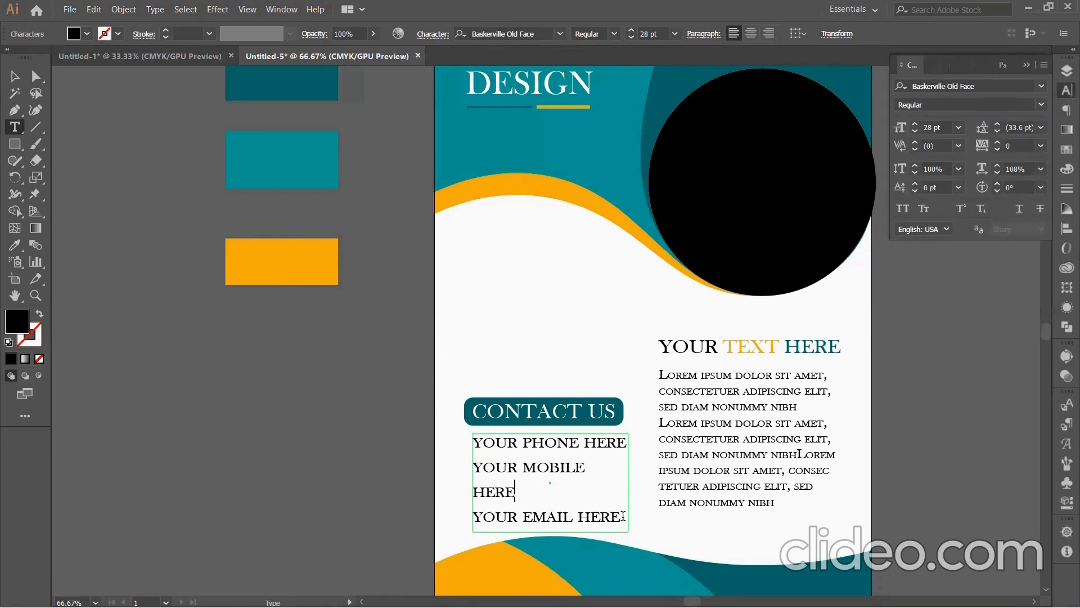
{"action": "left_click_drag", "start_coordinate": [622, 515], "coordinate": [474, 439]}
{"action": "left_click", "coordinate": [924, 208]}
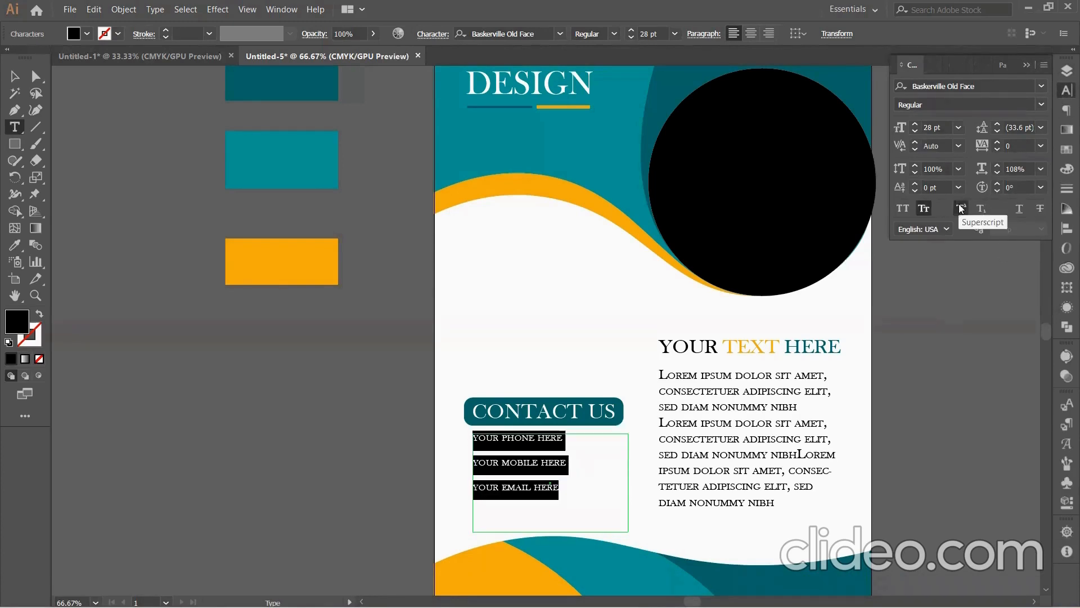
{"action": "left_click", "coordinate": [927, 208]}
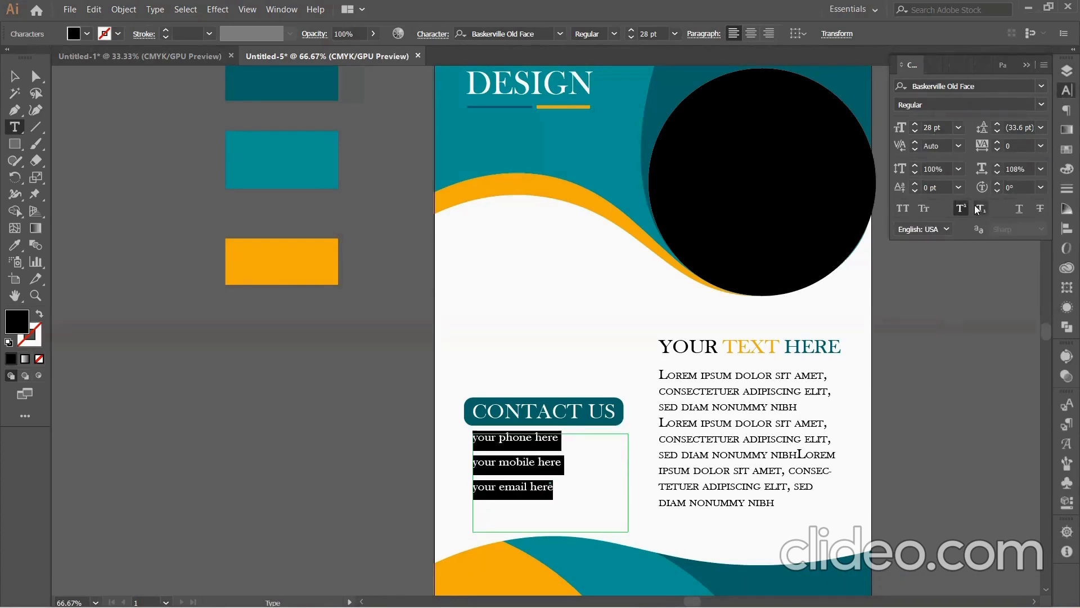
Step: Increase the font size of the three contact lines to 41 pt
{"action": "left_click", "coordinate": [915, 124]}
{"action": "left_click", "coordinate": [915, 124]}
{"action": "left_click", "coordinate": [916, 124]}
{"action": "left_click", "coordinate": [916, 124]}
{"action": "left_click", "coordinate": [915, 124]}
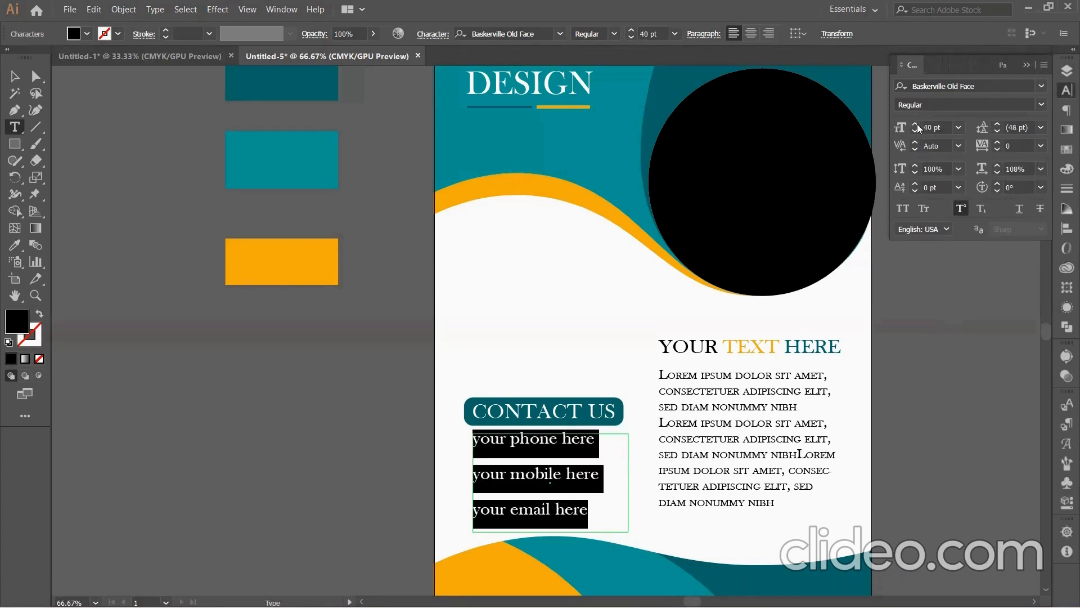
{"action": "left_click", "coordinate": [915, 124]}
Step: Capitalize the first letter of each contact line so all three begin with "Your"
{"action": "left_click_drag", "start_coordinate": [481, 512], "coordinate": [467, 513]}
{"action": "type", "text": "Y"}
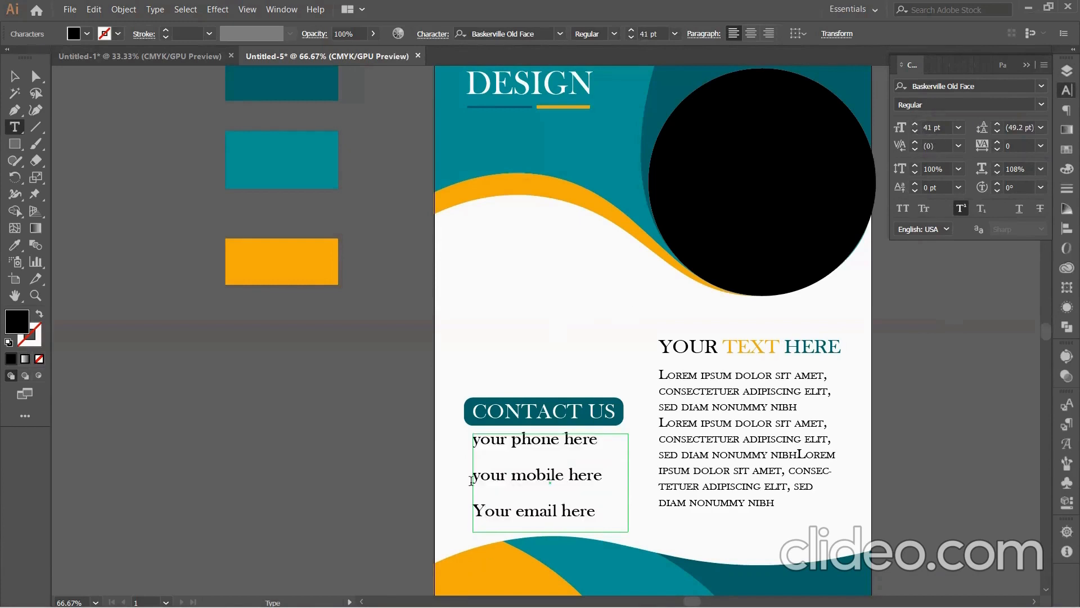
{"action": "left_click_drag", "start_coordinate": [481, 476], "coordinate": [470, 477]}
{"action": "type", "text": "Y"}
{"action": "type", "text": "Y"}
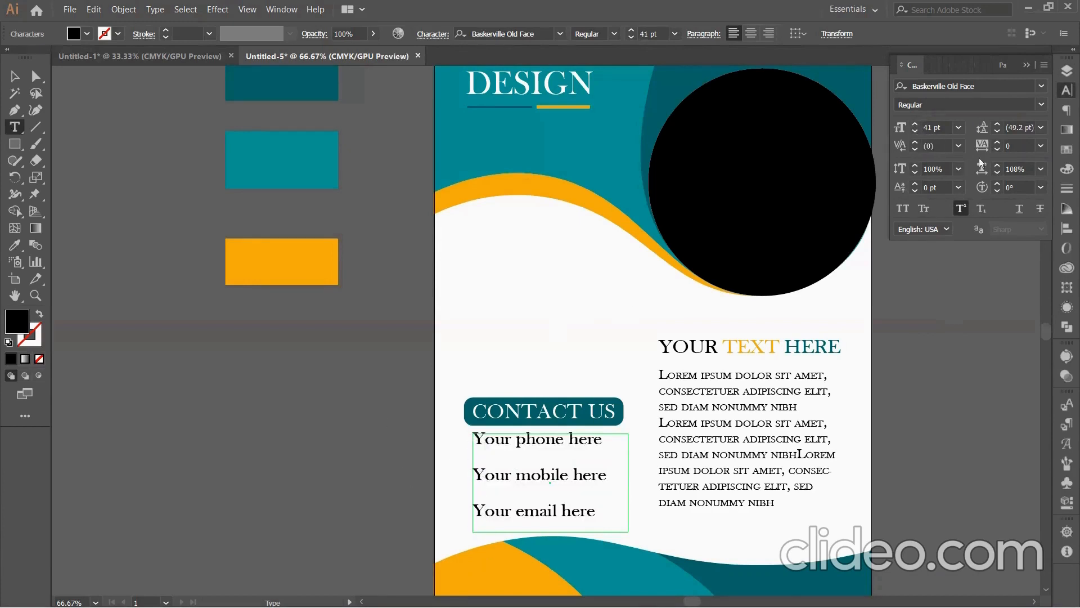
Step: Tighten the contact lines' leading to 28 pt, shorten their frame, and shift the CONTACT US block slightly down
{"action": "left_click", "coordinate": [14, 75]}
{"action": "left_click", "coordinate": [997, 133]}
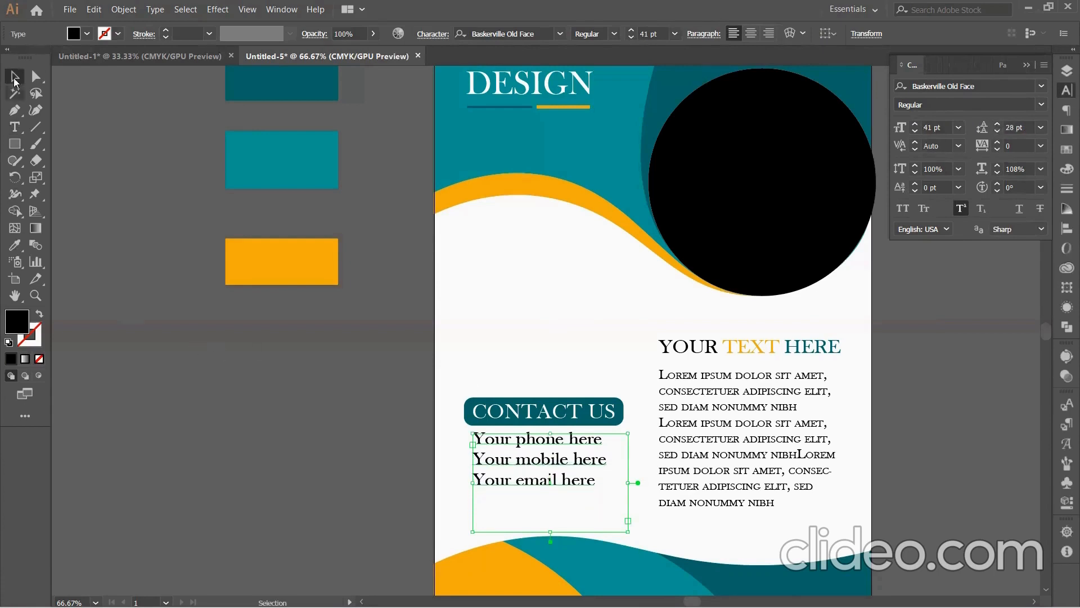
{"action": "left_click_drag", "start_coordinate": [539, 504], "coordinate": [537, 450]}
{"action": "left_click", "coordinate": [603, 513]}
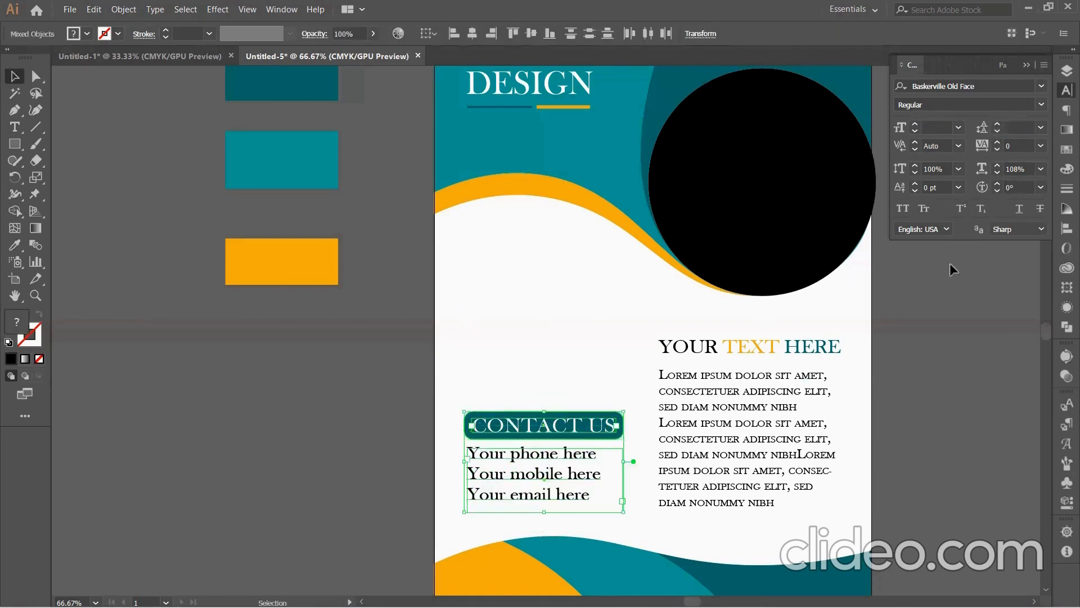
Step: Align the CONTACT US label and the contact lines along their left edges
{"action": "left_click", "coordinate": [1067, 228]}
{"action": "left_click", "coordinate": [902, 102]}
{"action": "left_click", "coordinate": [507, 359]}
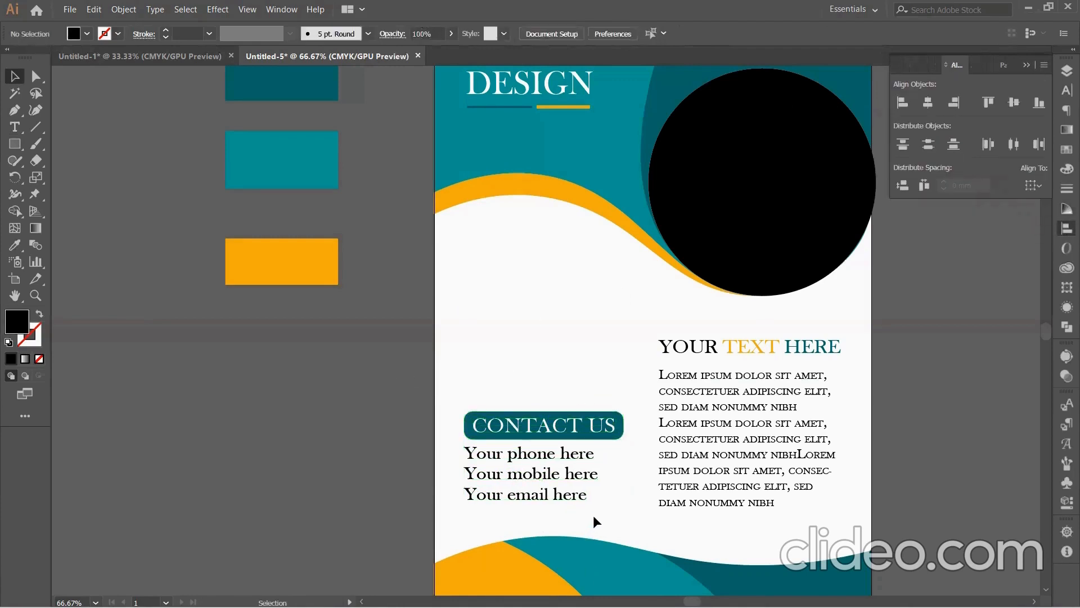
Step: Draw a black hexagon in the white area above the CONTACT US block
{"action": "scroll", "coordinate": [513, 194], "scroll_direction": "up", "scroll_amount": 3}
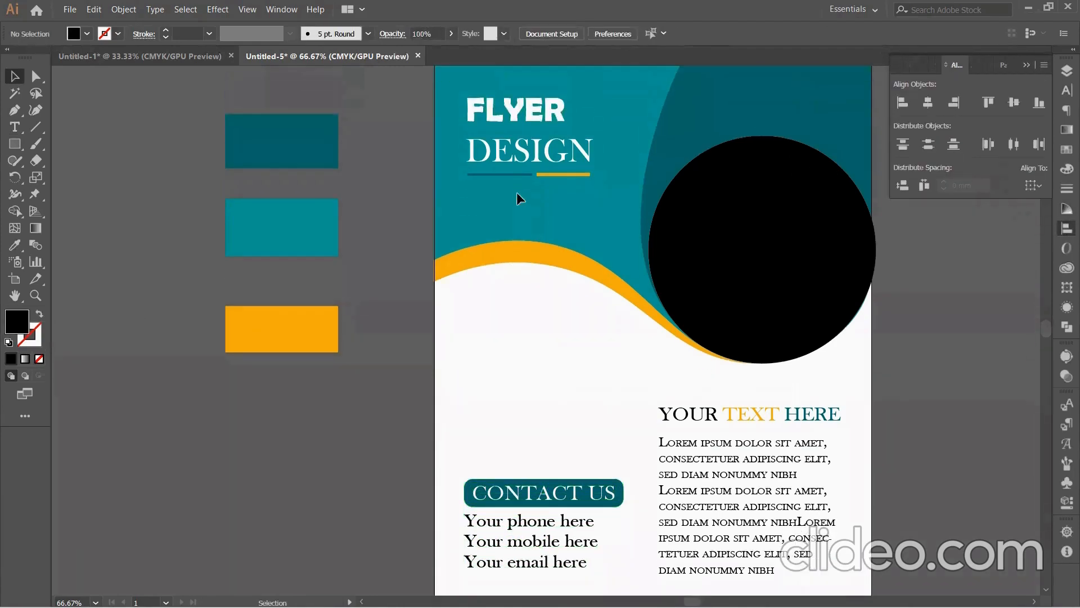
{"action": "left_click_drag", "start_coordinate": [25, 148], "coordinate": [60, 197]}
{"action": "scroll", "coordinate": [259, 360], "scroll_direction": "down", "scroll_amount": 3}
{"action": "scroll", "coordinate": [259, 360], "scroll_direction": "down", "scroll_amount": 3}
{"action": "left_click_drag", "start_coordinate": [465, 121], "coordinate": [528, 152]}
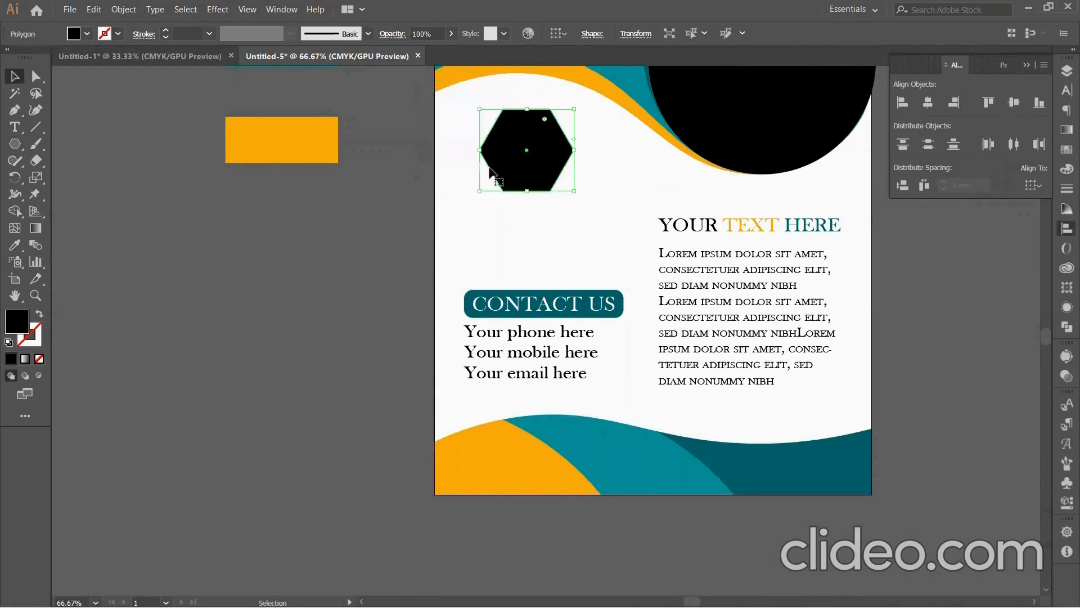
Step: Add a small circle in the middle of the hexagon and a narrow vertical rectangle from its center past the lower edge
{"action": "left_click_drag", "start_coordinate": [14, 143], "coordinate": [61, 179]}
{"action": "left_click_drag", "start_coordinate": [179, 235], "coordinate": [536, 171]}
{"action": "left_click", "coordinate": [15, 145]}
{"action": "left_click", "coordinate": [85, 143]}
{"action": "key", "text": "v"}
{"action": "left_click", "coordinate": [206, 272], "text": "shift"}
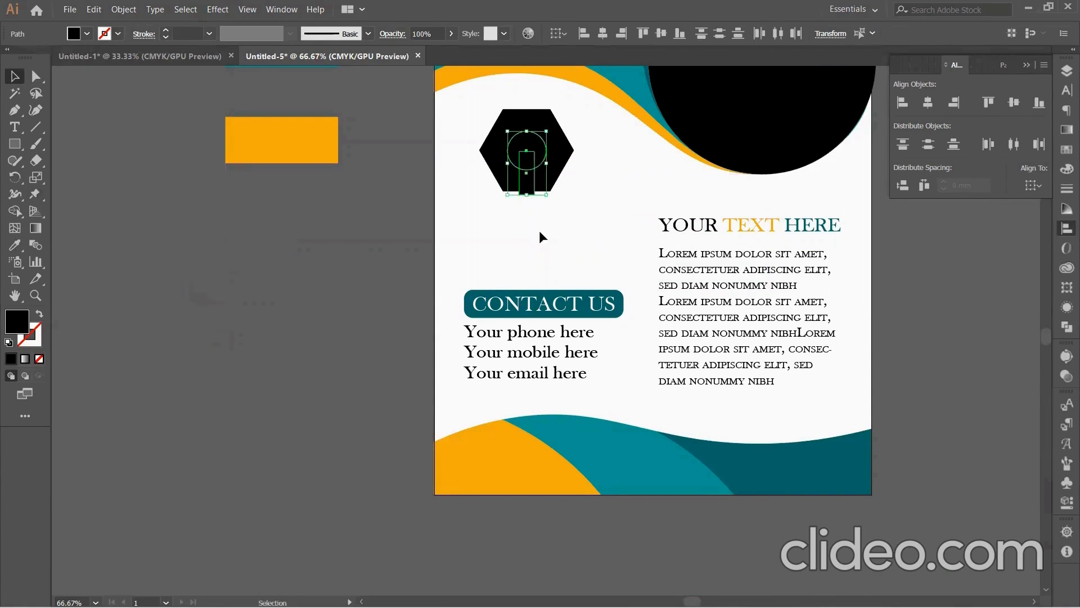
Step: Center the hexagon, circle and narrow rectangle horizontally, and center the circle vertically in the hexagon
{"action": "left_click_drag", "start_coordinate": [569, 206], "coordinate": [435, 130]}
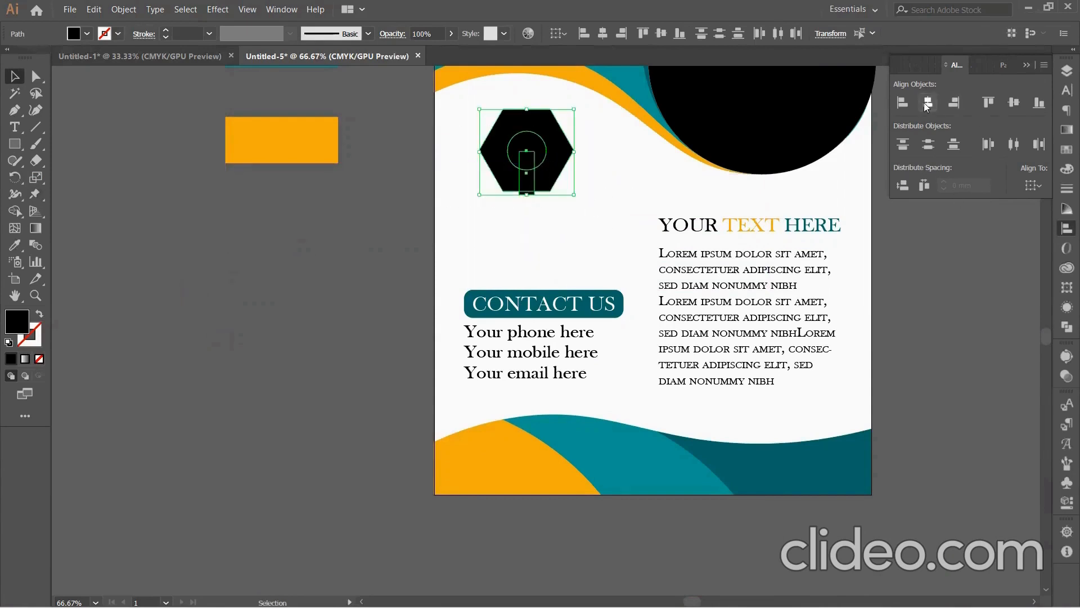
{"action": "left_click", "coordinate": [585, 207]}
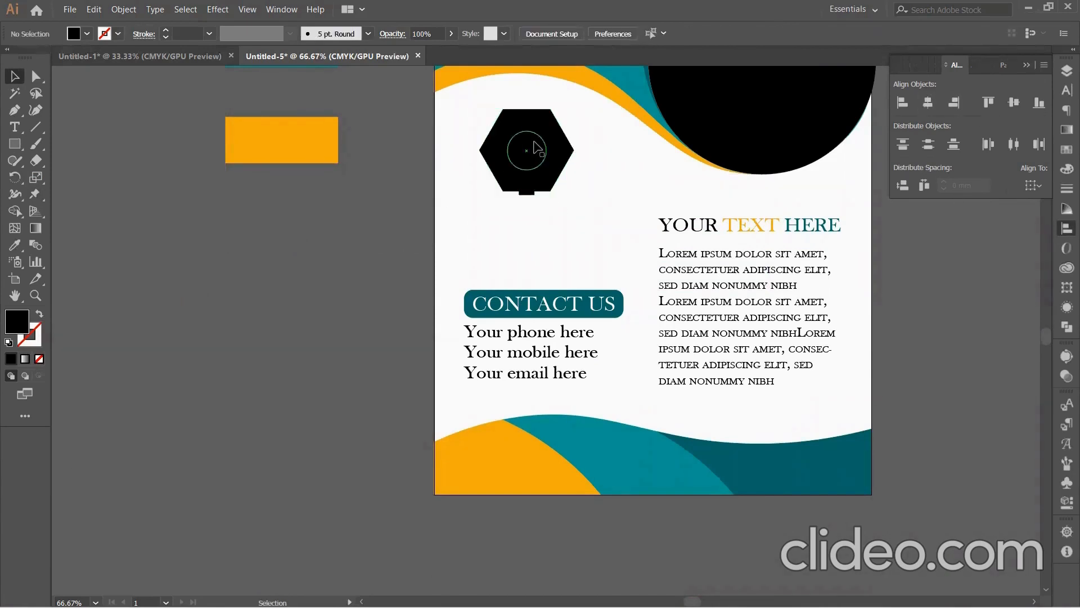
{"action": "left_click", "coordinate": [535, 141]}
{"action": "key", "text": "Caps_Lock"}
{"action": "key", "text": "Caps_Lock"}
{"action": "left_click", "coordinate": [541, 119], "text": "shift"}
{"action": "left_click", "coordinate": [927, 103]}
{"action": "left_click", "coordinate": [1014, 102]}
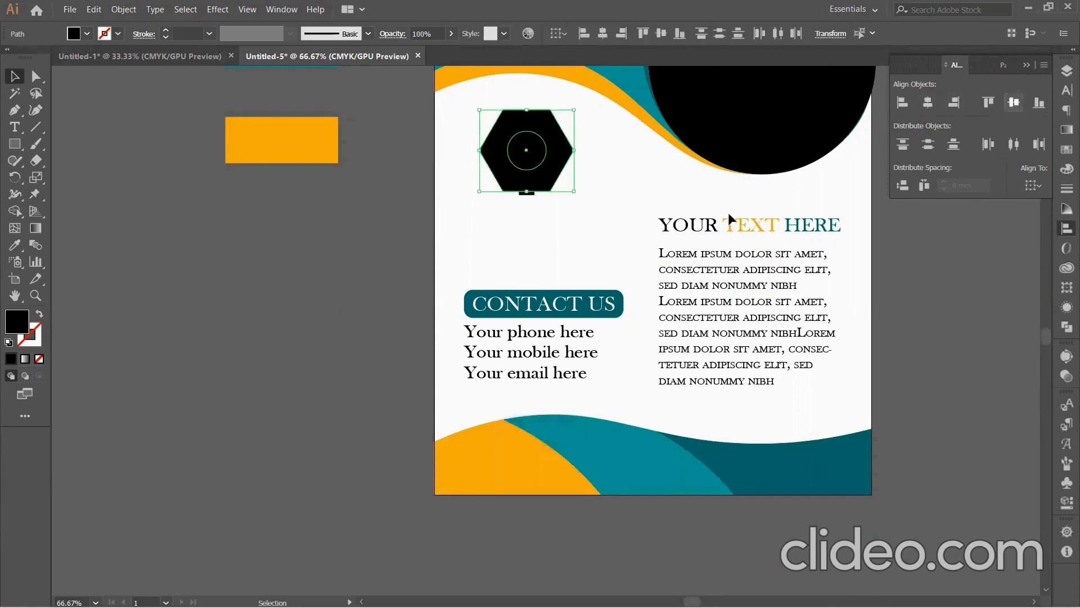
Step: Cut the circle and rectangle out of the hexagon with Shape Builder and scale the logo to about 26 mm by 22.5 mm
{"action": "left_click_drag", "start_coordinate": [574, 209], "coordinate": [453, 129]}
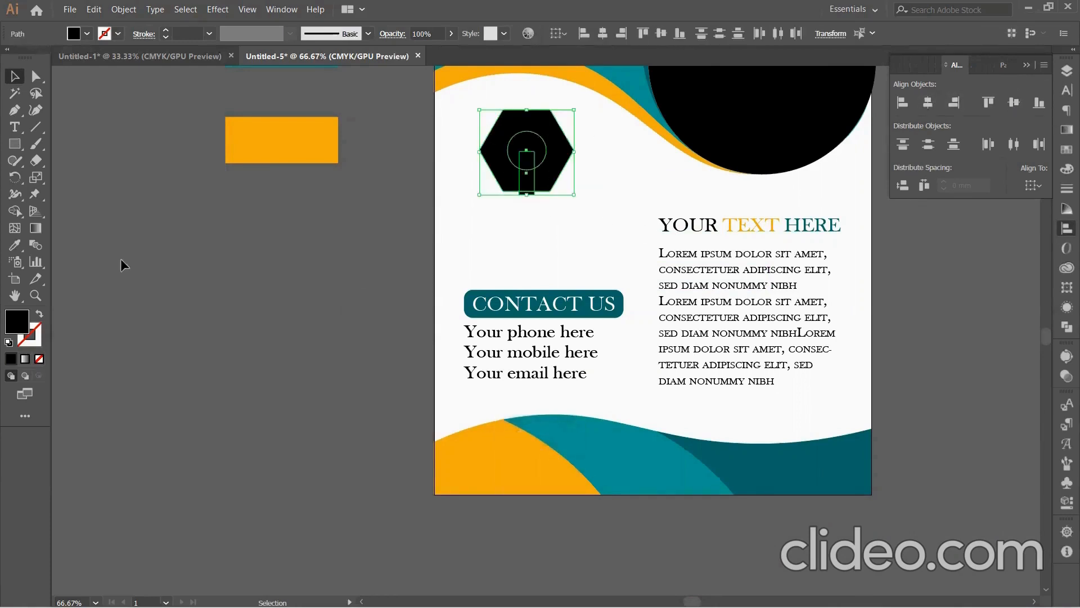
{"action": "left_click", "coordinate": [12, 212]}
{"action": "mouse_move", "coordinate": [526, 183]}
{"action": "left_mouse_down"}
{"action": "mouse_move", "coordinate": [532, 148]}
{"action": "mouse_move", "coordinate": [523, 187]}
{"action": "mouse_move", "coordinate": [572, 191]}
{"action": "mouse_move", "coordinate": [534, 157]}
{"action": "left_mouse_up"}
{"action": "key", "text": "v"}
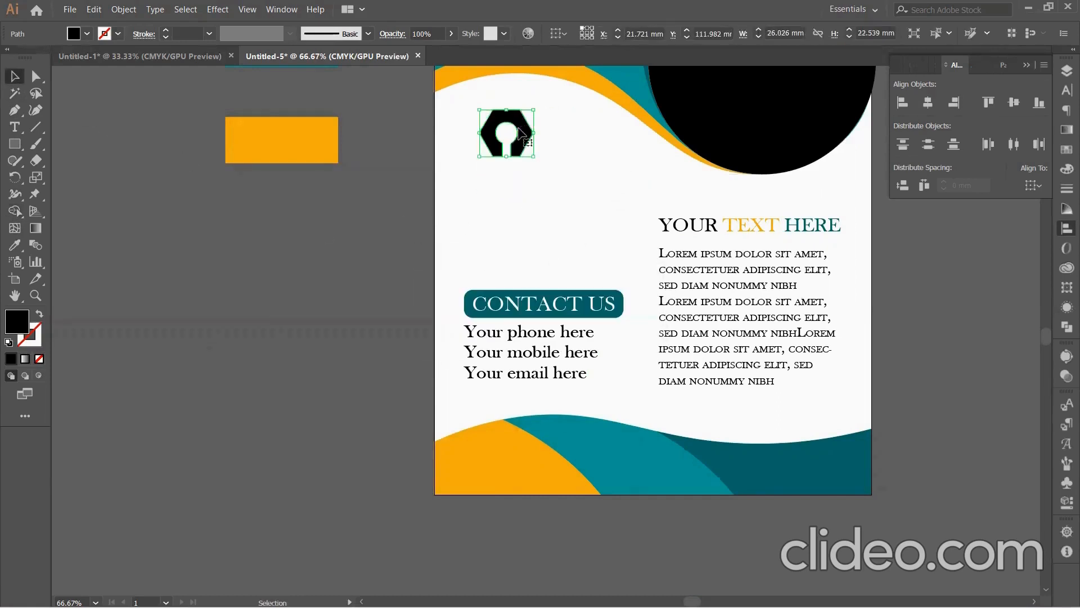
Step: Fill the keyhole-shaped hexagon logo with the CMYK Red swatch
{"action": "left_click", "coordinate": [1065, 151]}
{"action": "left_click", "coordinate": [945, 181]}
{"action": "left_click", "coordinate": [941, 167]}
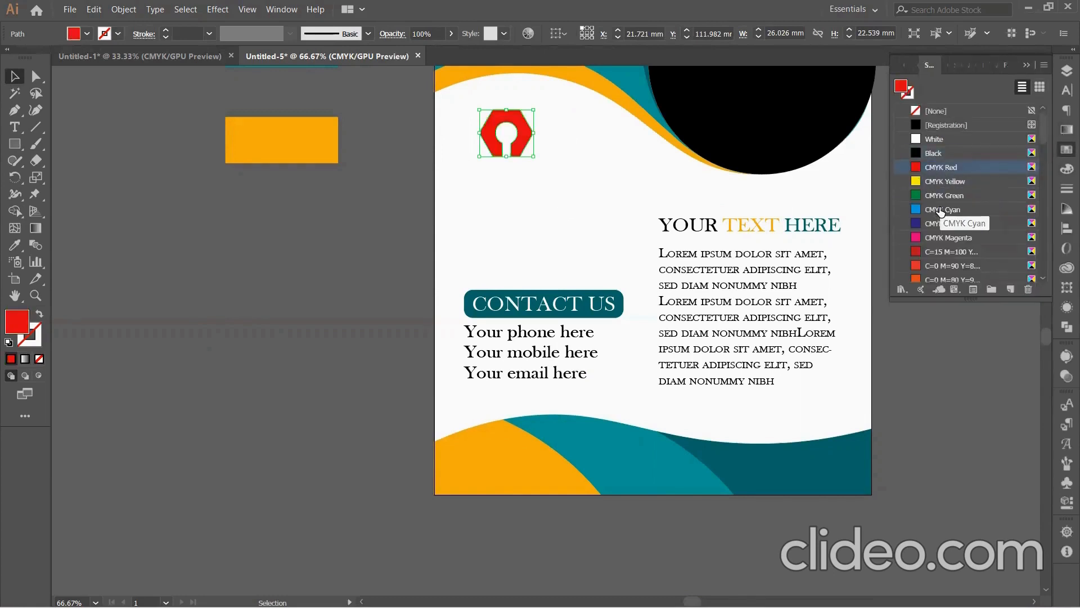
Step: Fill the keyhole-shaped hexagon logo with a dark navy blue swatch
{"action": "left_click", "coordinate": [941, 224]}
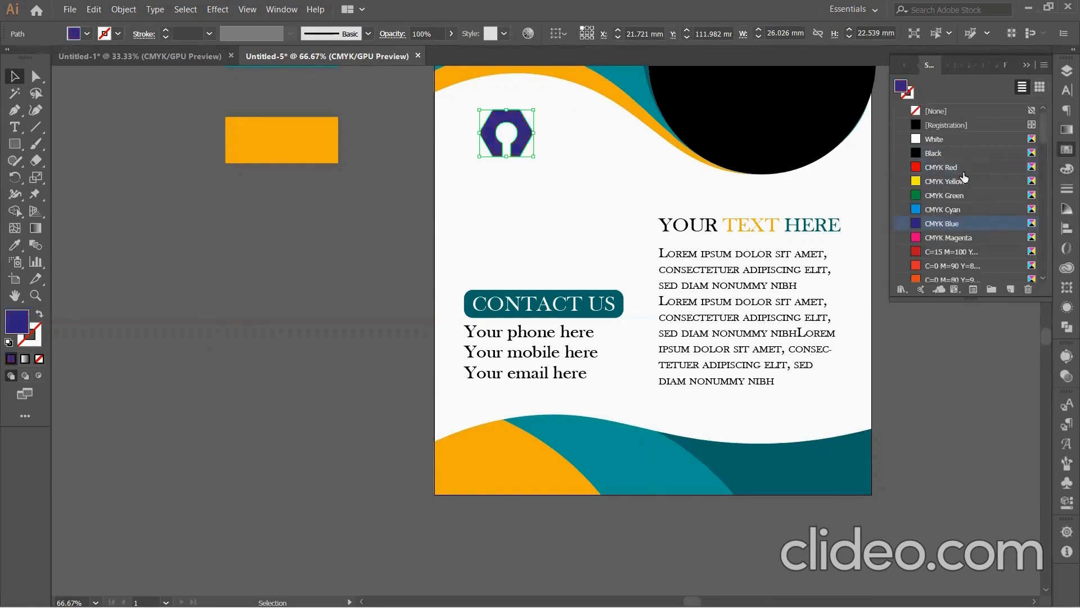
{"action": "scroll", "coordinate": [951, 237], "scroll_direction": "down", "scroll_amount": 3}
{"action": "left_click", "coordinate": [951, 266]}
{"action": "left_click", "coordinate": [1027, 65]}
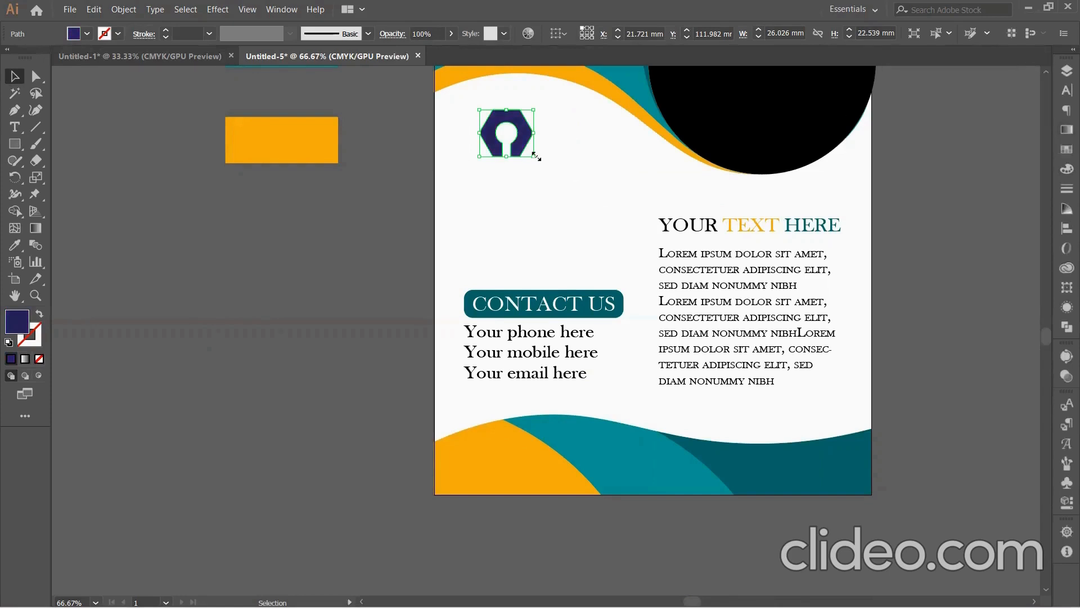
Step: Scale the logo down slightly and place it near the flyer's left edge beneath the orange wave
{"action": "left_click_drag", "start_coordinate": [536, 156], "coordinate": [604, 169]}
{"action": "left_click", "coordinate": [461, 185]}
{"action": "left_click", "coordinate": [490, 180]}
Step: Add a text frame beside the logo reading "company name" and widen it to fit both words on one line
{"action": "left_click", "coordinate": [14, 127]}
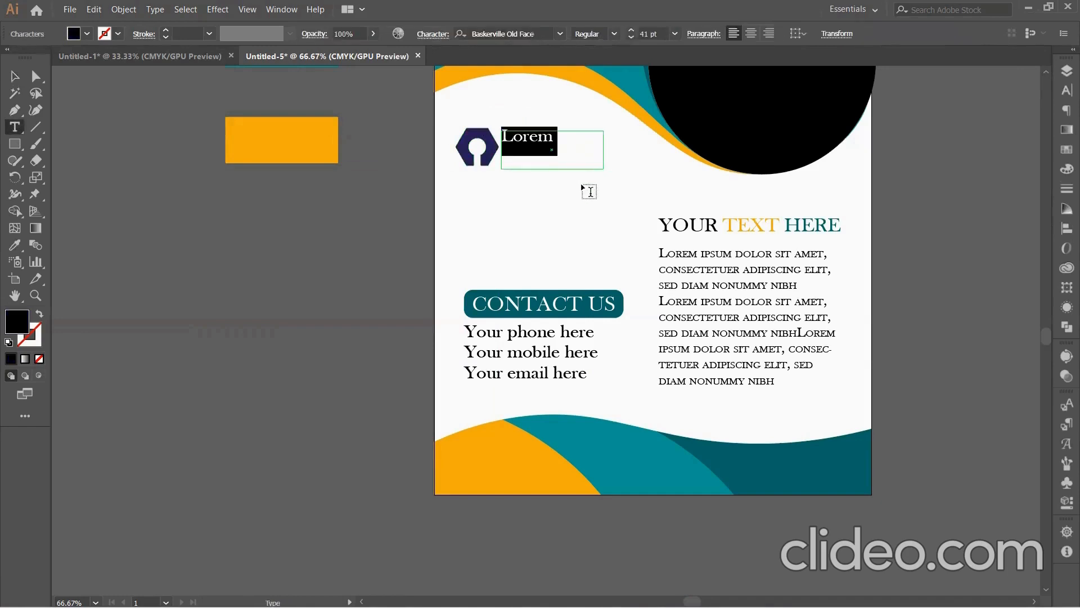
{"action": "type", "text": "company"}
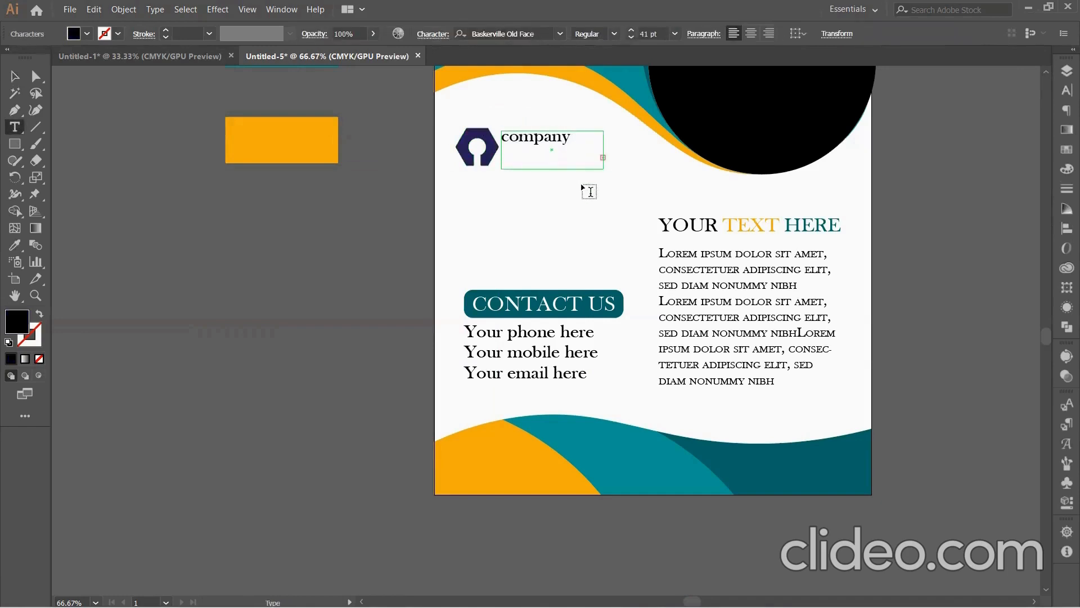
{"action": "key", "text": "Escape"}
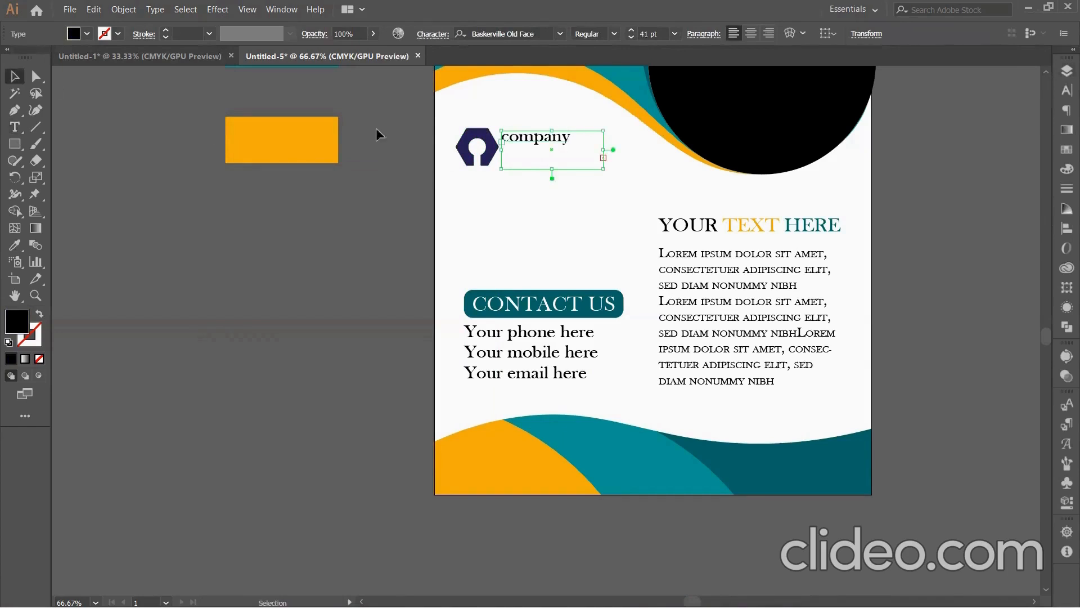
{"action": "left_click_drag", "start_coordinate": [602, 150], "coordinate": [622, 152]}
Step: Set the company name's font to Myriad Pro Semibold and widen its frame to fit the text
{"action": "left_click", "coordinate": [1064, 90]}
{"action": "left_click", "coordinate": [1042, 87]}
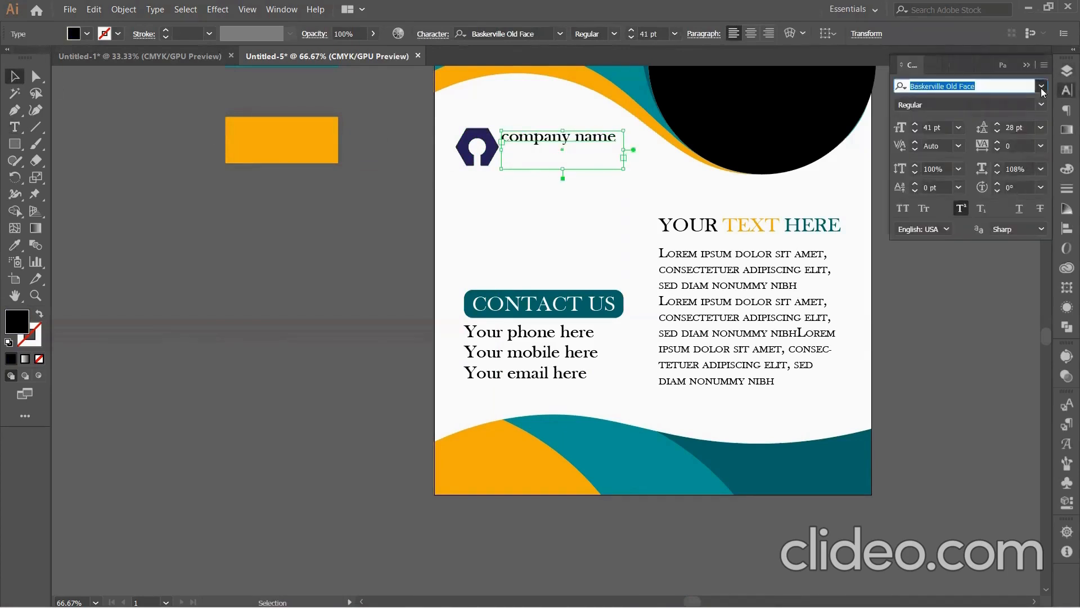
{"action": "left_click", "coordinate": [945, 176]}
{"action": "left_click", "coordinate": [1042, 105]}
{"action": "left_click", "coordinate": [923, 135]}
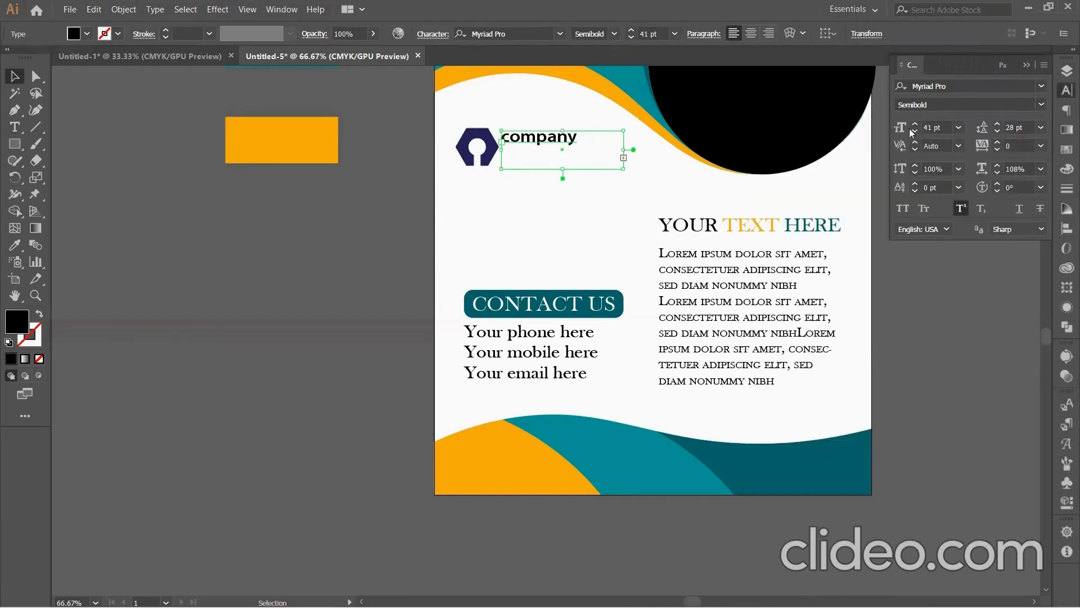
{"action": "left_click_drag", "start_coordinate": [623, 158], "coordinate": [632, 158]}
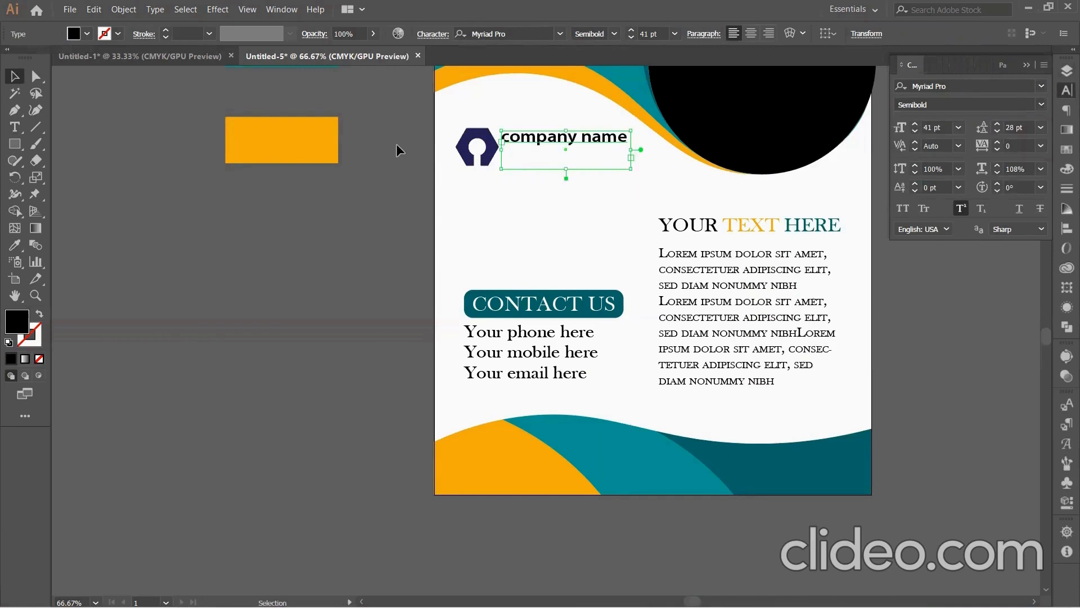
Step: Add the line "Tagline here" under the company name and extend the text frame downward to fit it
{"action": "left_click", "coordinate": [15, 127]}
{"action": "mouse_move", "coordinate": [525, 591]}
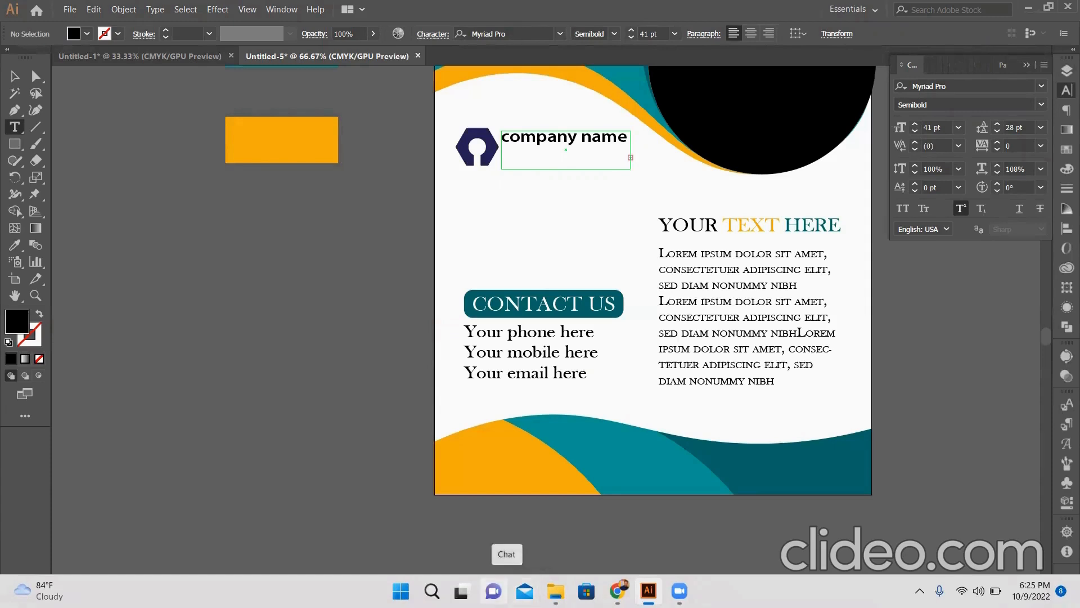
{"action": "key", "text": "Escape"}
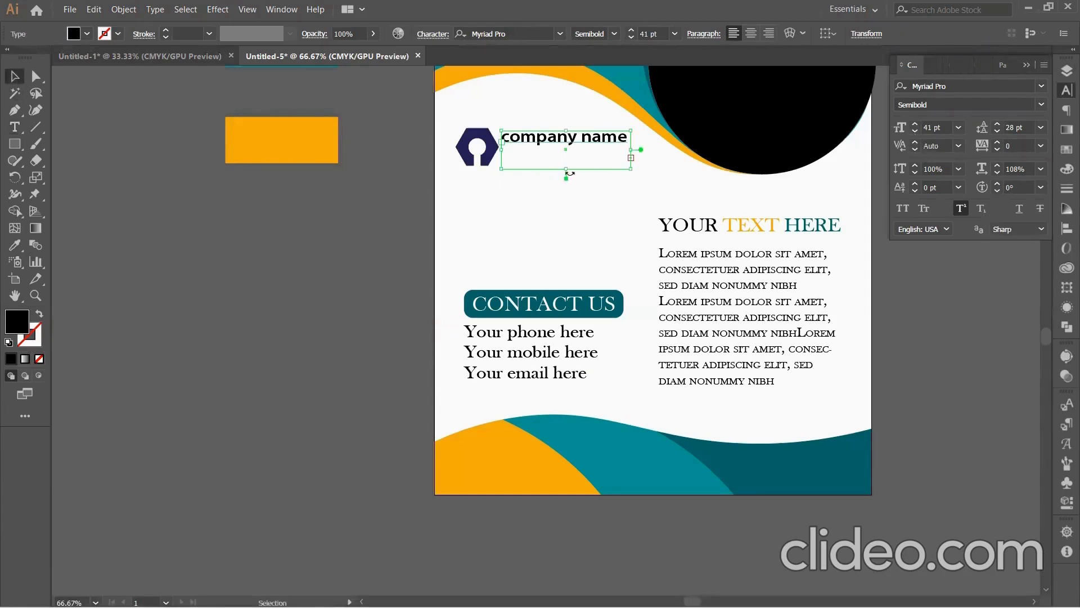
{"action": "left_click_drag", "start_coordinate": [566, 169], "coordinate": [482, 160]}
Step: Set the font style of the "Tagline here" line to Regular
{"action": "left_click", "coordinate": [15, 125]}
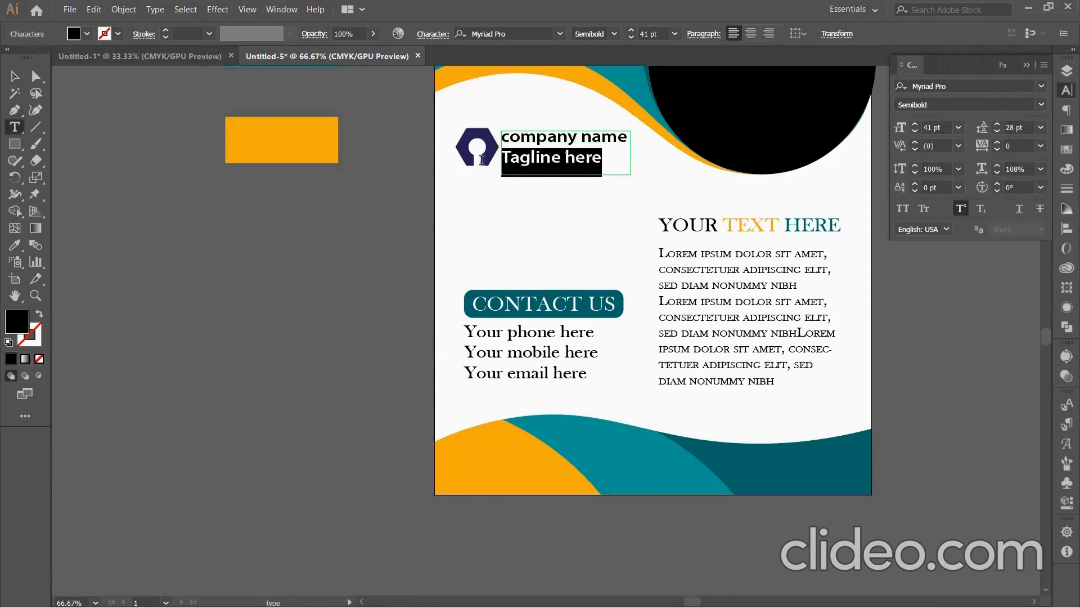
{"action": "left_click", "coordinate": [1041, 105]}
{"action": "left_click", "coordinate": [967, 118]}
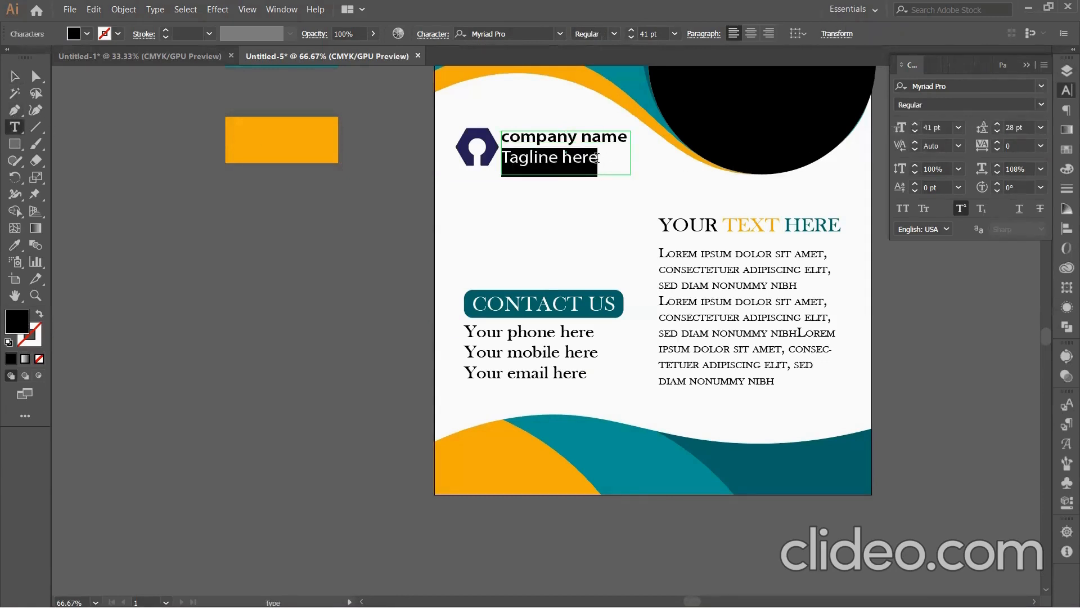
Step: Capitalize the first letter of the company line so it reads "Company name"
{"action": "left_click_drag", "start_coordinate": [597, 159], "coordinate": [500, 138]}
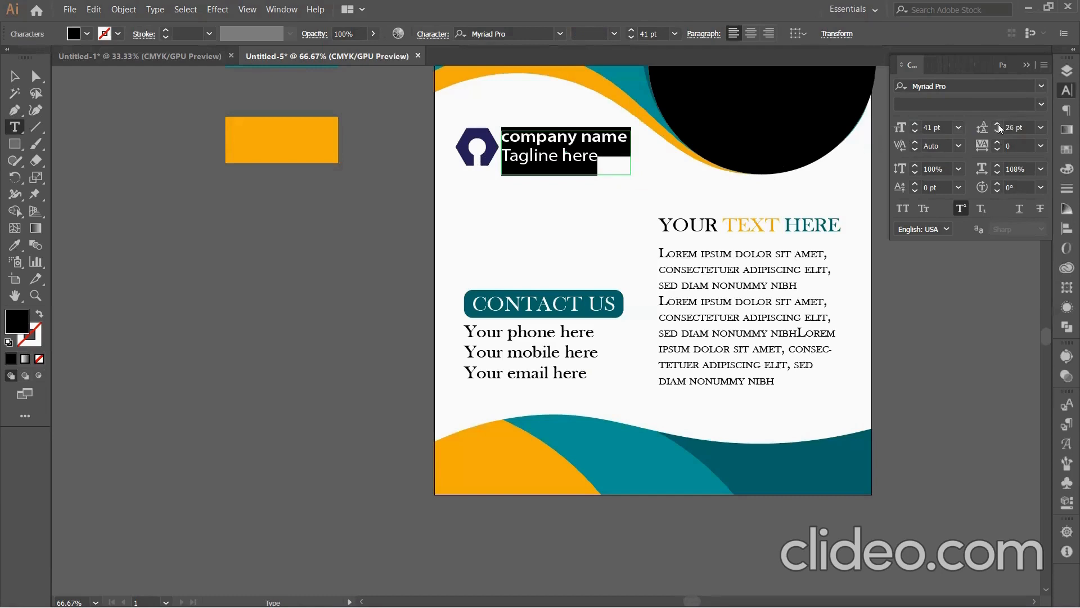
{"action": "left_click", "coordinate": [513, 146]}
{"action": "key", "text": "BackSpace"}
{"action": "type", "text": "C"}
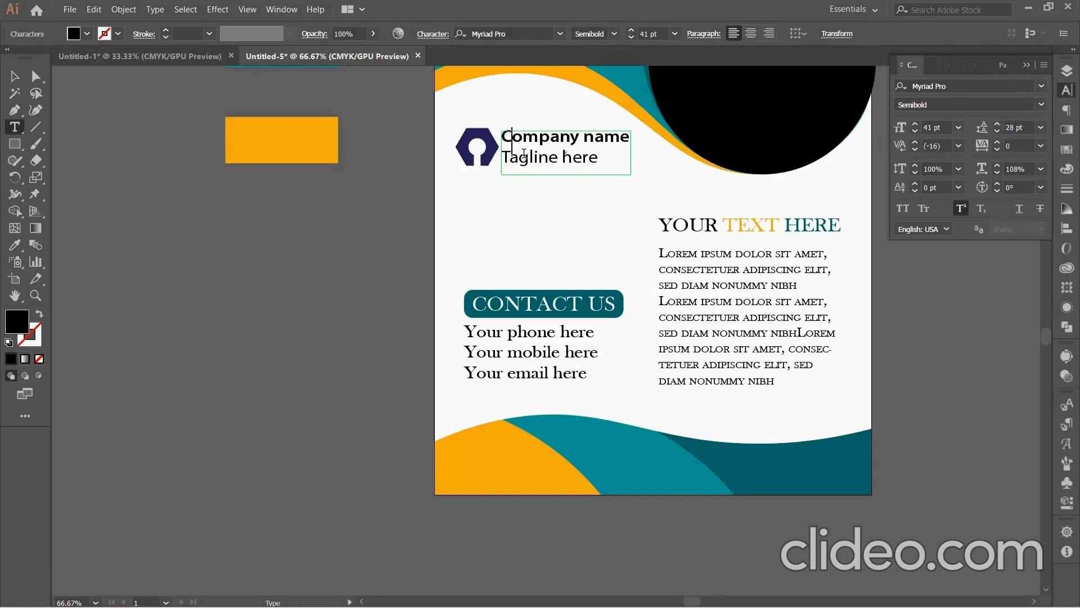
Step: Color both the company name and tagline with orange sampled from the orange rectangle beside the flyer
{"action": "key", "text": "ctrl+a"}
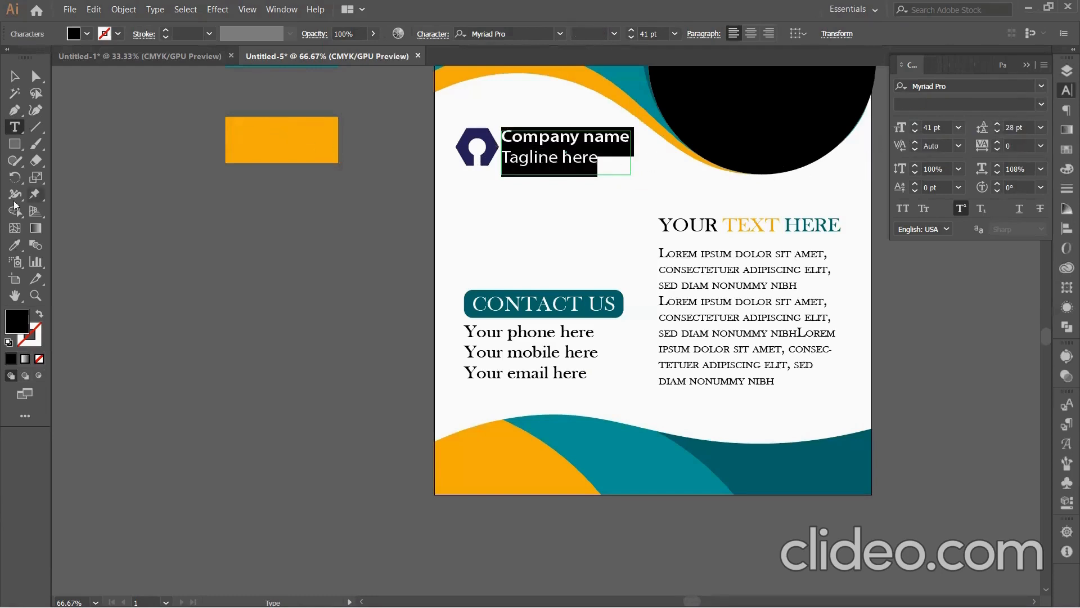
{"action": "key", "text": "i"}
{"action": "left_click", "coordinate": [296, 144]}
{"action": "scroll", "coordinate": [302, 137], "scroll_direction": "up", "scroll_amount": 3}
{"action": "left_click", "coordinate": [10, 78]}
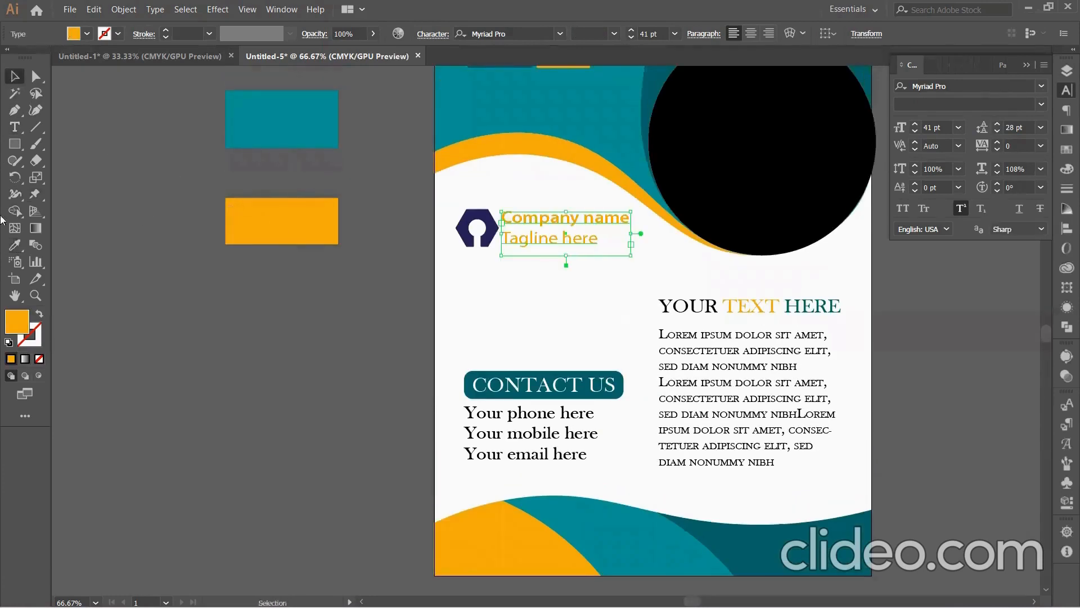
Step: Color the company name and tagline with teal sampled from the lighter teal rectangle beside the flyer
{"action": "left_click", "coordinate": [14, 245]}
{"action": "left_click", "coordinate": [301, 128]}
{"action": "left_click", "coordinate": [14, 76]}
{"action": "left_click", "coordinate": [550, 300]}
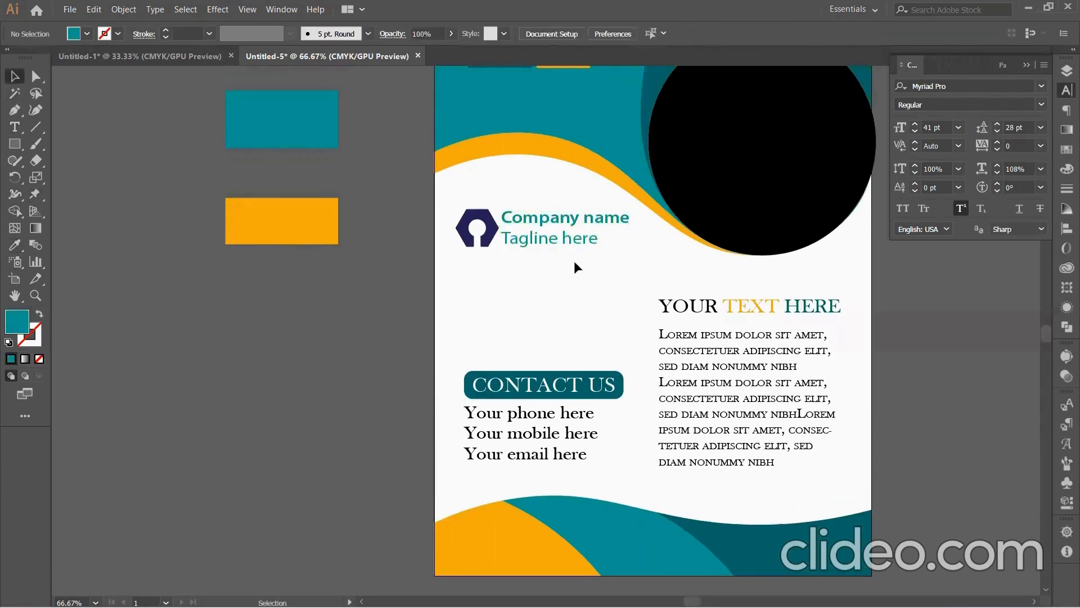
Step: Shift the company text block slightly down and away from the logo
{"action": "left_click_drag", "start_coordinate": [571, 224], "coordinate": [571, 259]}
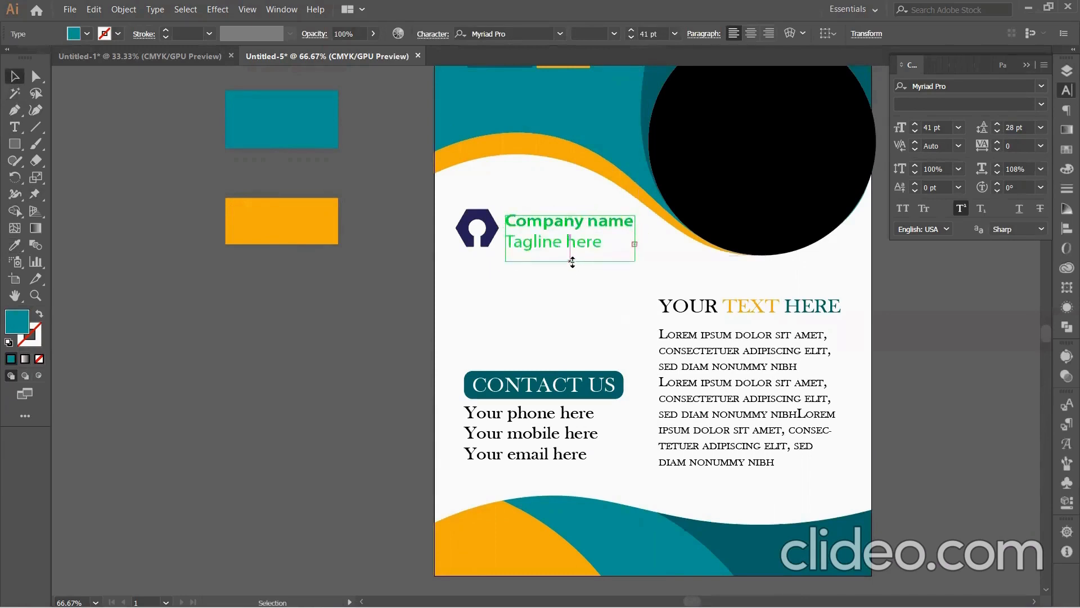
{"action": "left_click", "coordinate": [503, 290]}
{"action": "left_click", "coordinate": [519, 248]}
{"action": "left_click", "coordinate": [383, 220]}
Step: Set the tracking of the "Tagline here" line to 100
{"action": "left_click", "coordinate": [15, 127]}
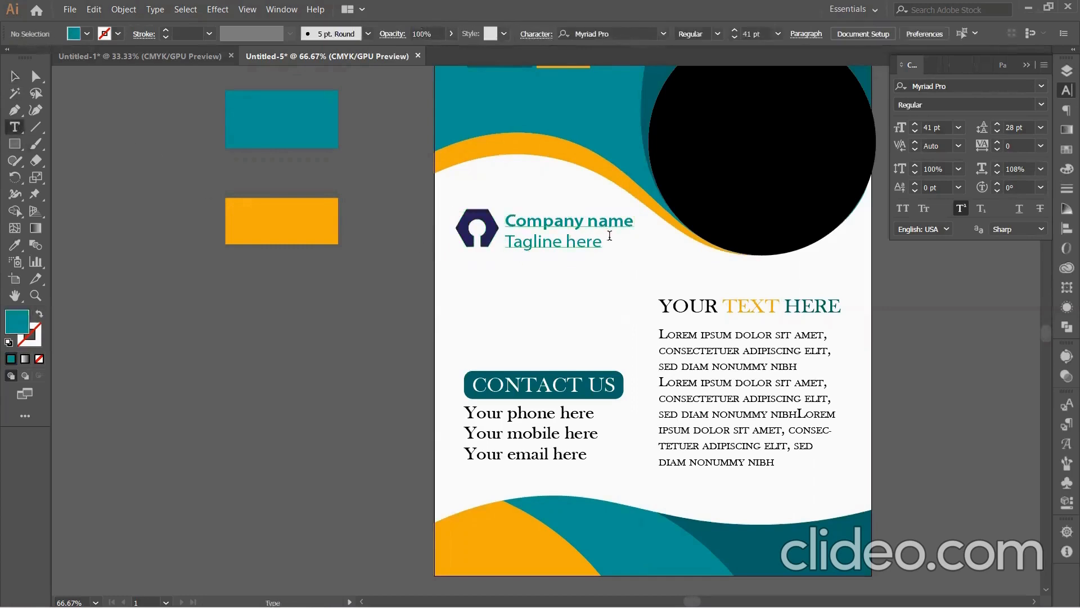
{"action": "left_click_drag", "start_coordinate": [609, 235], "coordinate": [506, 259]}
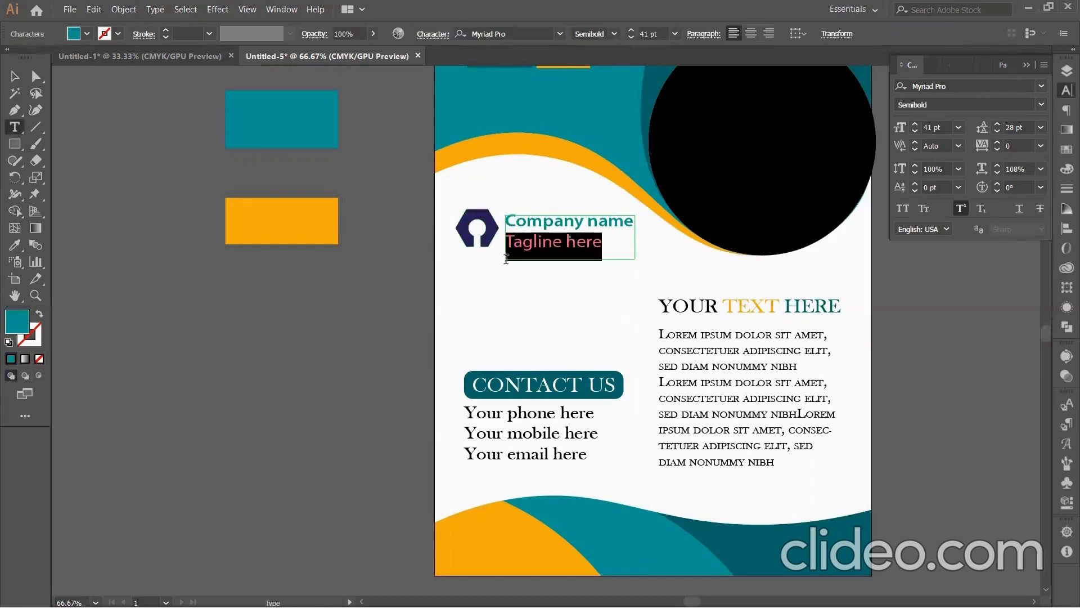
{"action": "left_click", "coordinate": [1012, 145]}
{"action": "type", "text": "100"}
{"action": "key", "text": "Return"}
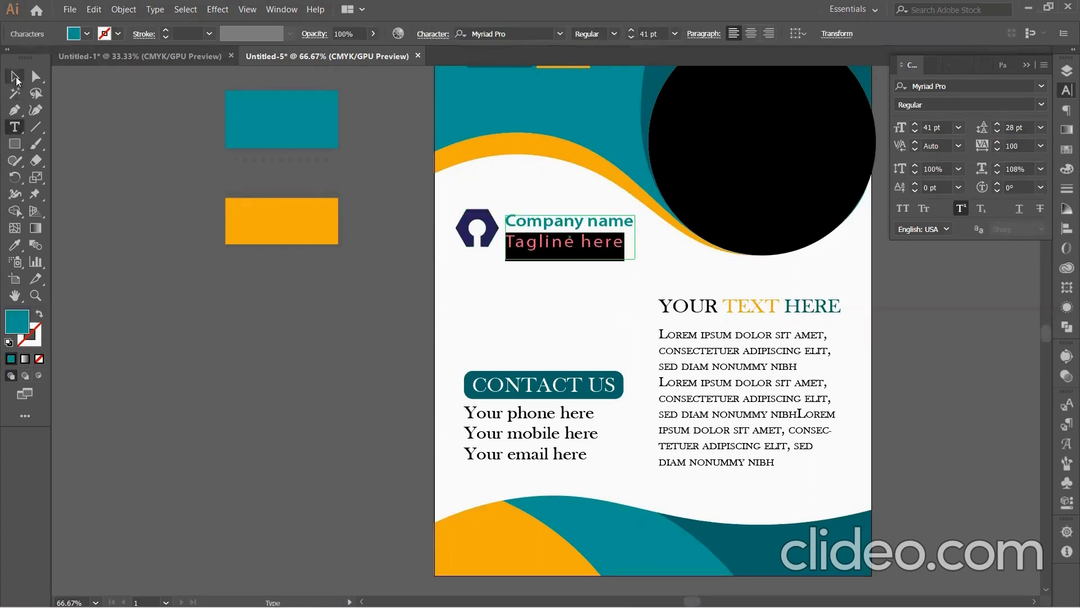
Step: Reduce the tagline's font size to 36 pt and increase its tracking to 200
{"action": "left_click", "coordinate": [915, 131]}
{"action": "left_click", "coordinate": [916, 131]}
{"action": "left_click", "coordinate": [915, 131]}
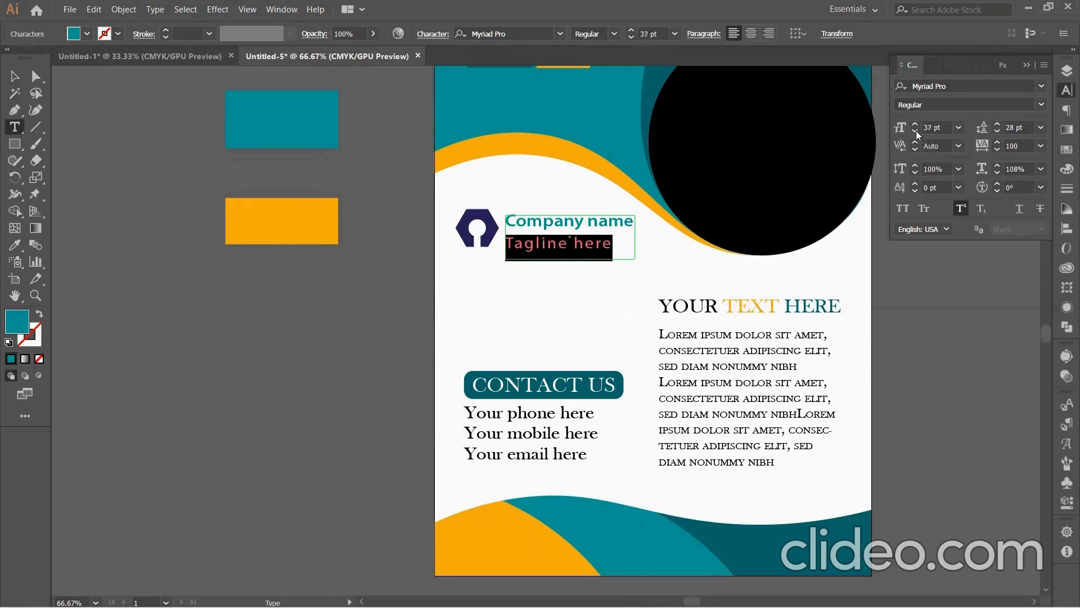
{"action": "left_click", "coordinate": [915, 131]}
{"action": "left_click", "coordinate": [916, 131]}
{"action": "left_click", "coordinate": [997, 143]}
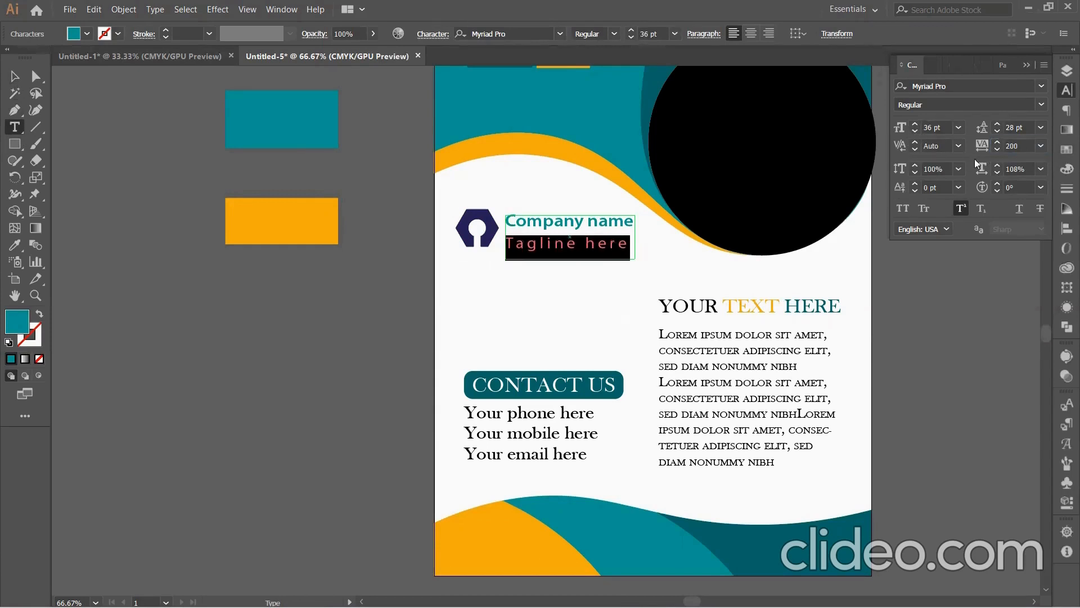
Step: Reduce the tagline's leading to 20 pt to bring it closer to the company name
{"action": "left_click", "coordinate": [999, 129]}
{"action": "left_click", "coordinate": [999, 130]}
{"action": "left_click", "coordinate": [1000, 129]}
{"action": "left_click", "coordinate": [1000, 129]}
{"action": "left_click", "coordinate": [999, 129]}
{"action": "left_click", "coordinate": [999, 129]}
{"action": "left_click", "coordinate": [999, 129]}
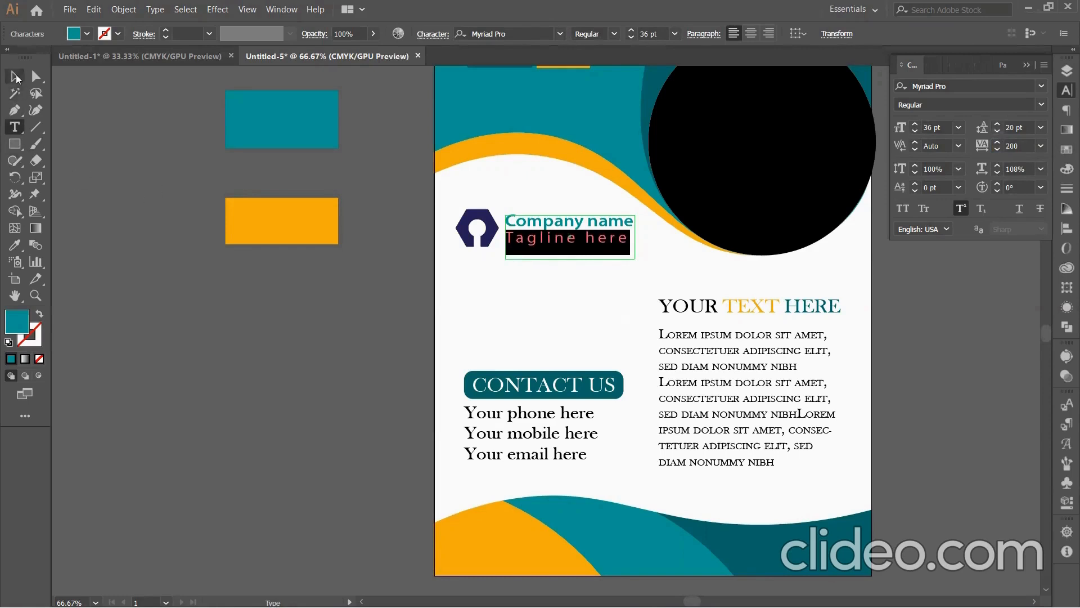
{"action": "left_click", "coordinate": [15, 76]}
Step: Color the tagline with the dark navy sampled from the hexagon logo
{"action": "left_click", "coordinate": [22, 129]}
{"action": "left_click_drag", "start_coordinate": [624, 237], "coordinate": [505, 239]}
{"action": "left_click", "coordinate": [13, 247]}
{"action": "scroll", "coordinate": [261, 213], "scroll_direction": "up", "scroll_amount": 3}
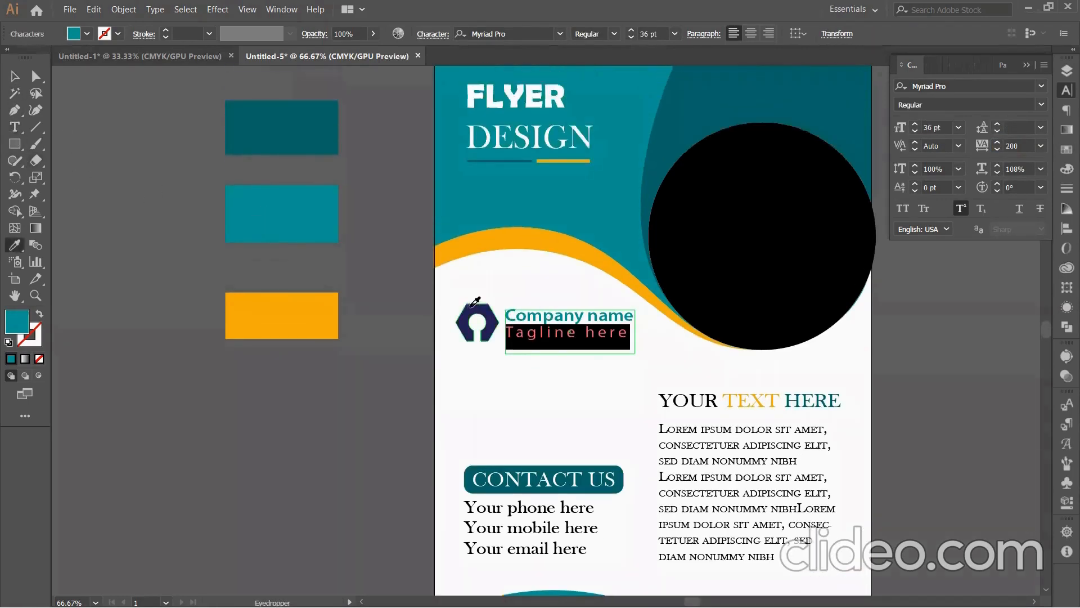
{"action": "left_click", "coordinate": [467, 315]}
{"action": "left_click", "coordinate": [14, 77]}
{"action": "left_click", "coordinate": [533, 400]}
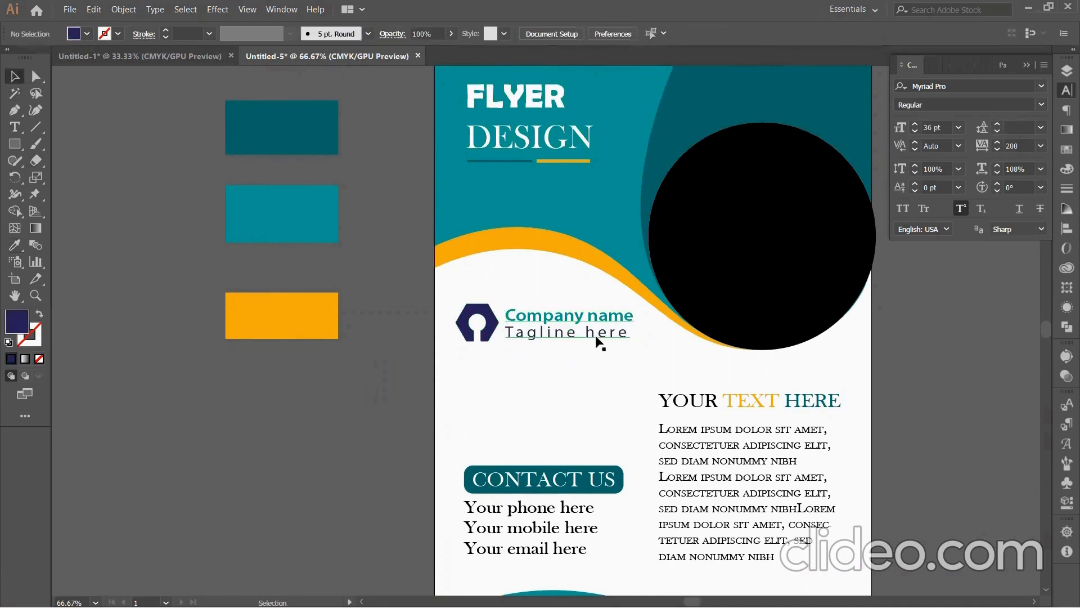
Step: Move the company name and tagline block slightly down to line up vertically with the logo
{"action": "left_click", "coordinate": [581, 336]}
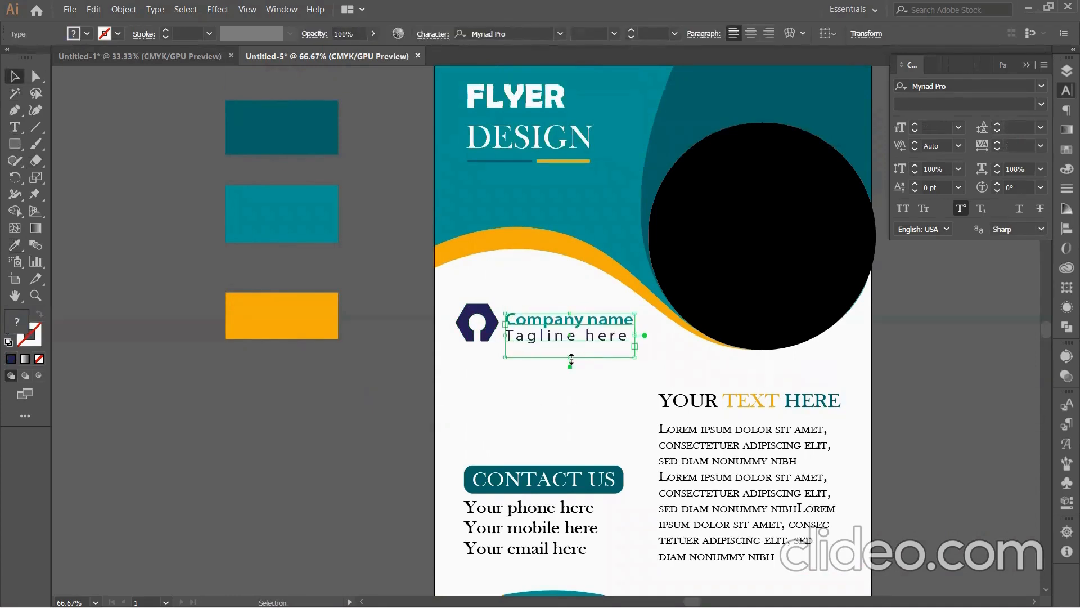
{"action": "left_click_drag", "start_coordinate": [571, 359], "coordinate": [576, 349]}
{"action": "key", "text": "ctrl+plus"}
{"action": "key", "text": "ctrl+plus"}
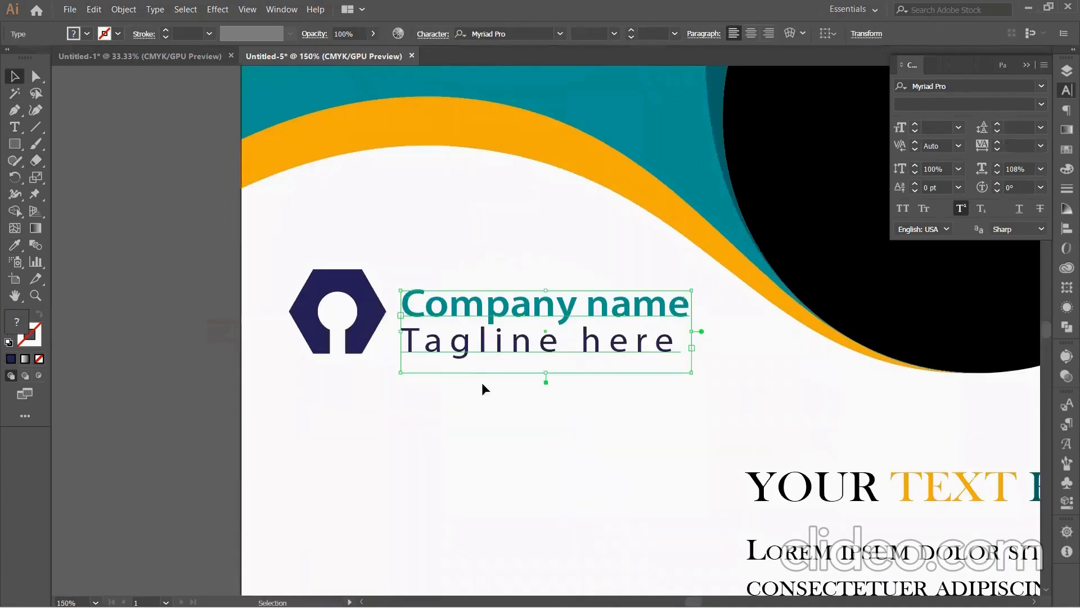
{"action": "left_click", "coordinate": [490, 369]}
{"action": "key", "text": "ctrl+minus"}
{"action": "key", "text": "ctrl+minus"}
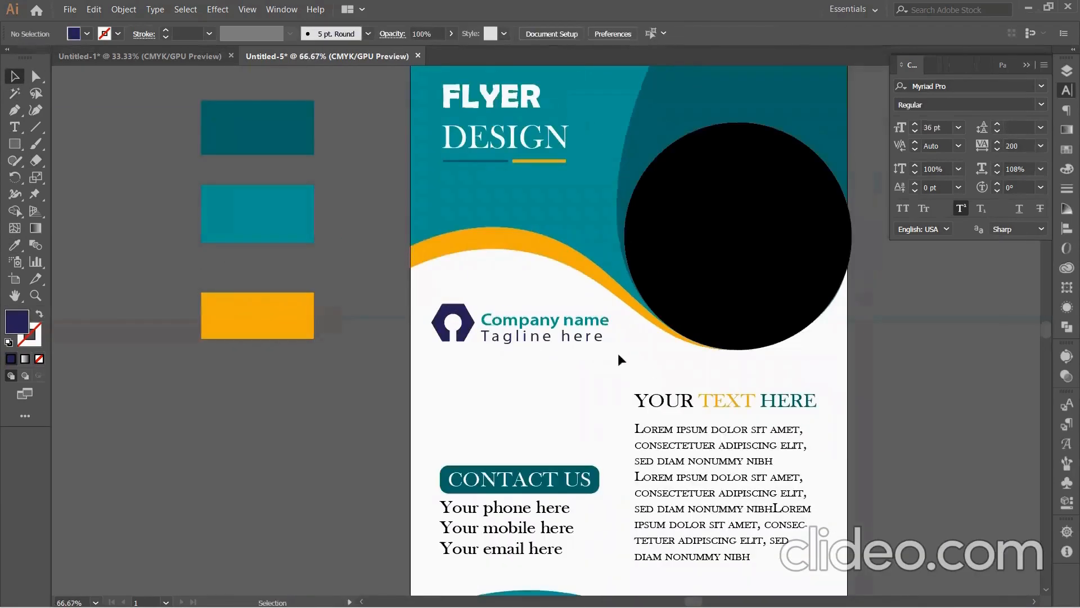
{"action": "left_click", "coordinate": [509, 311]}
{"action": "left_click", "coordinate": [686, 377]}
Step: Copy the YOUR TEXT HERE heading onto the bottom waves and try rewriting it as "YOUR WEBSITE"
{"action": "scroll", "coordinate": [685, 360], "scroll_direction": "down", "scroll_amount": 5}
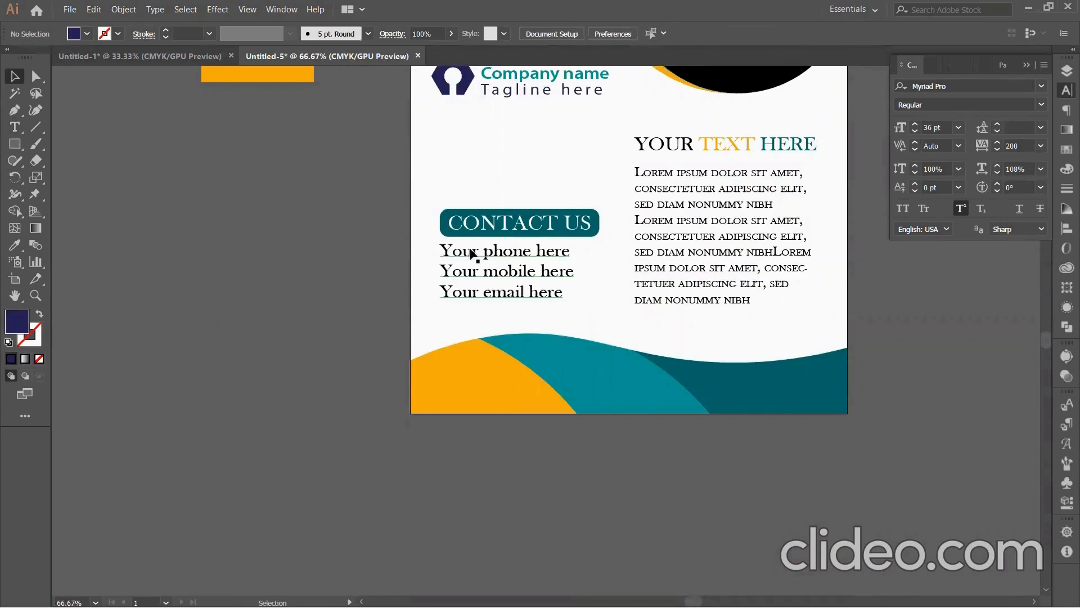
{"action": "left_click_drag", "start_coordinate": [695, 139], "coordinate": [586, 378]}
{"action": "left_click", "coordinate": [15, 127]}
{"action": "left_click", "coordinate": [588, 382]}
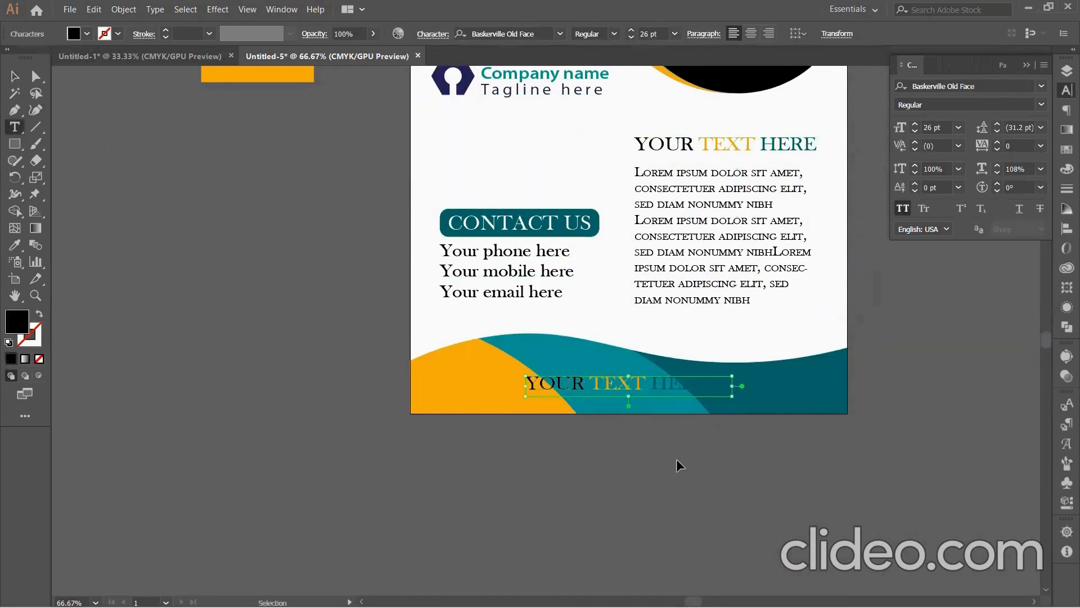
{"action": "key", "text": "ctrl+a"}
{"action": "type", "text": "YOU"}
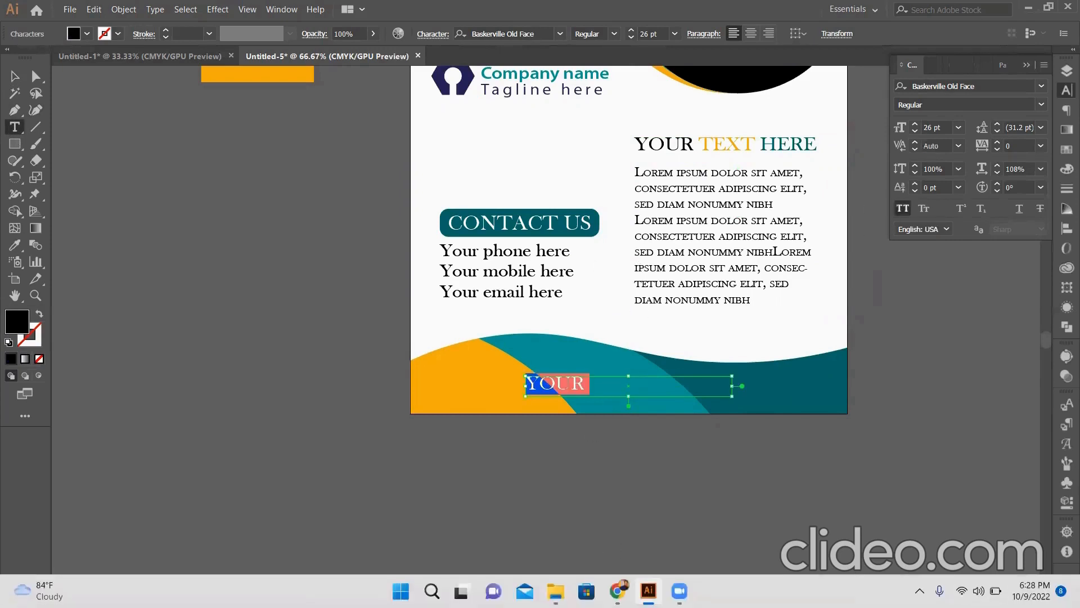
{"action": "key", "text": "BackSpace"}
{"action": "key", "text": "BackSpace"}
{"action": "key", "text": "BackSpace"}
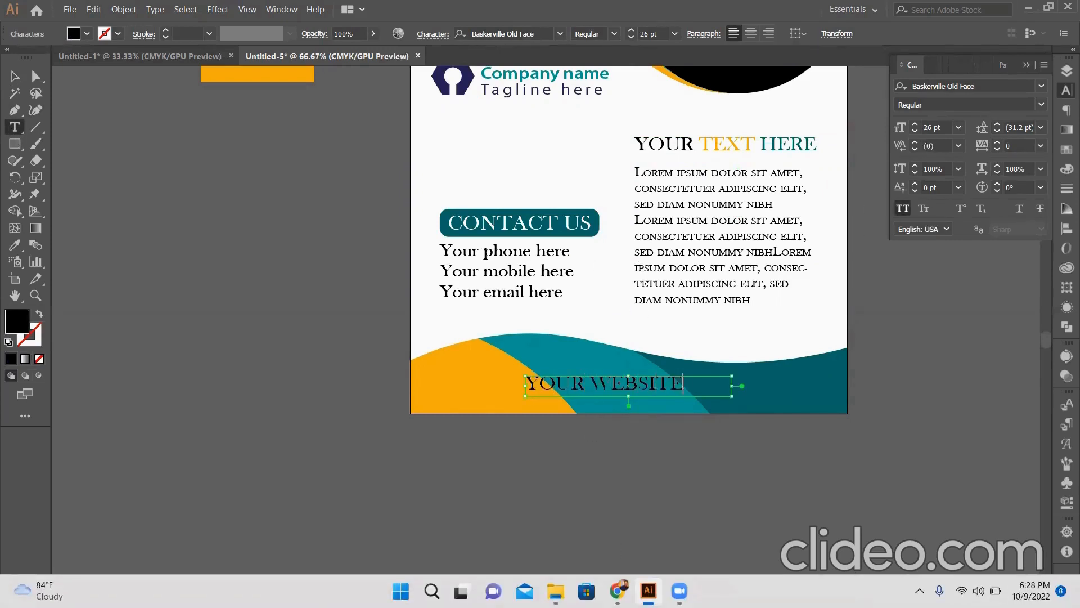
Step: Clear the copied heading's text and delete its empty frame from the bottom waves
{"action": "key", "text": "ctrl+a"}
{"action": "key", "text": "BackSpace"}
{"action": "key", "text": "Escape"}
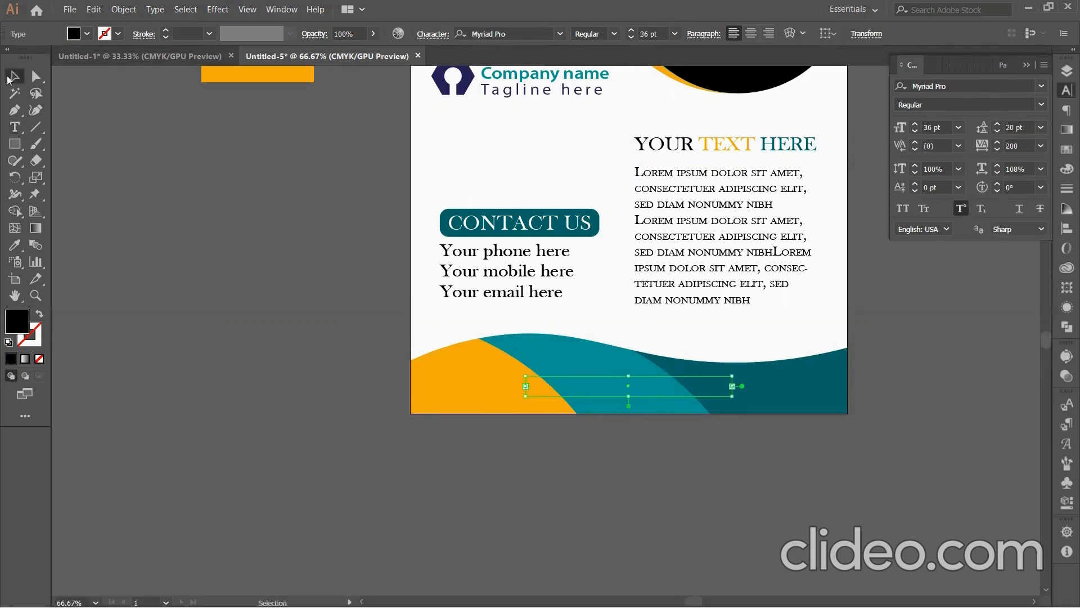
{"action": "key", "text": "Delete"}
Step: Create a new text frame across the middle of the bottom waves reading "Your website here"
{"action": "key", "text": "t"}
{"action": "left_click_drag", "start_coordinate": [507, 353], "coordinate": [702, 388]}
{"action": "type", "text": "Your website here"}
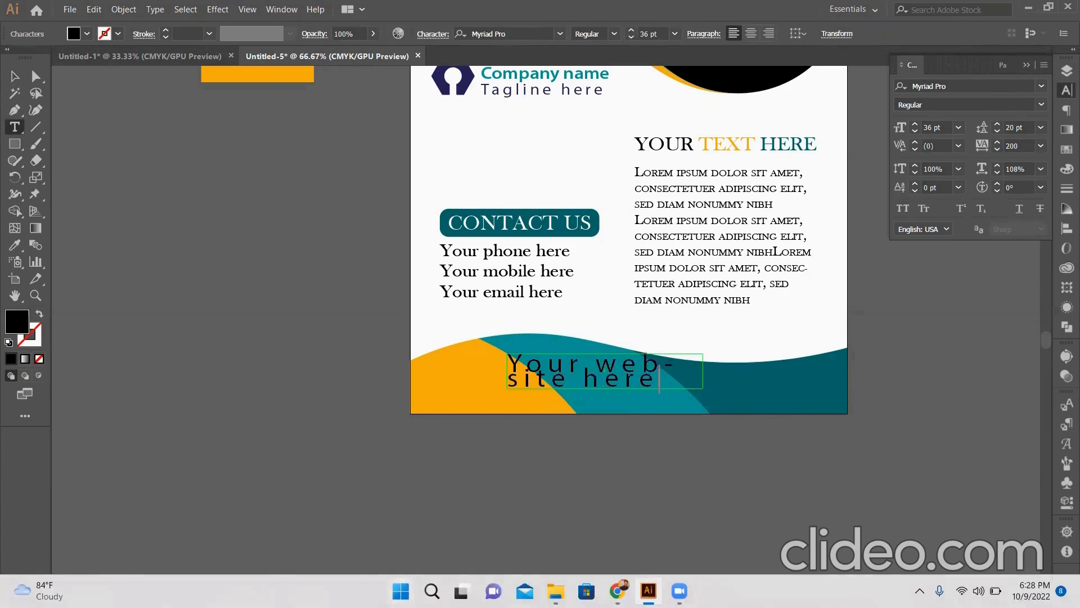
Step: Set the website line's tracking to 0 and leading to 21 pt, and widen its frame to fit one line
{"action": "left_click", "coordinate": [10, 80]}
{"action": "left_click_drag", "start_coordinate": [1029, 144], "coordinate": [981, 151]}
{"action": "type", "text": "0"}
{"action": "key", "text": "Return"}
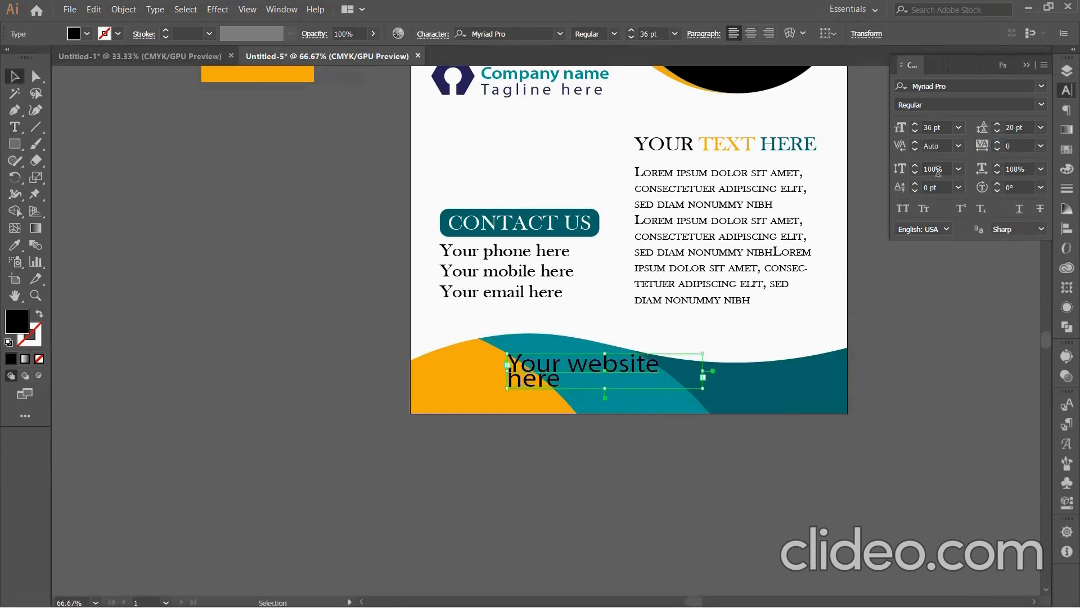
{"action": "left_click", "coordinate": [998, 124]}
{"action": "left_click_drag", "start_coordinate": [702, 371], "coordinate": [730, 372]}
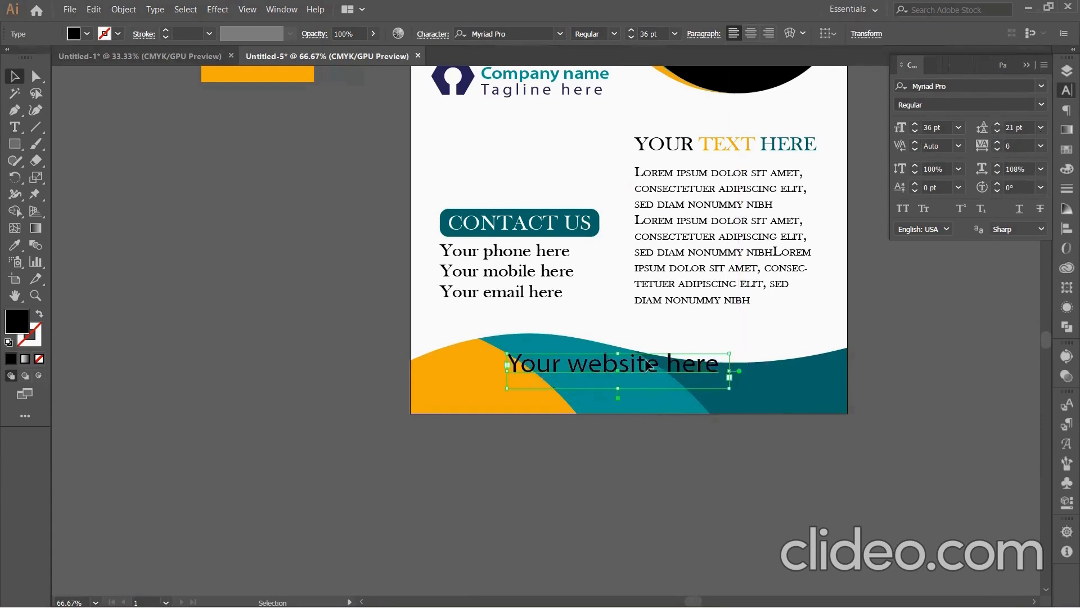
Step: Move the website line down and right on the bottom waves and fill it white
{"action": "left_click_drag", "start_coordinate": [645, 364], "coordinate": [705, 385]}
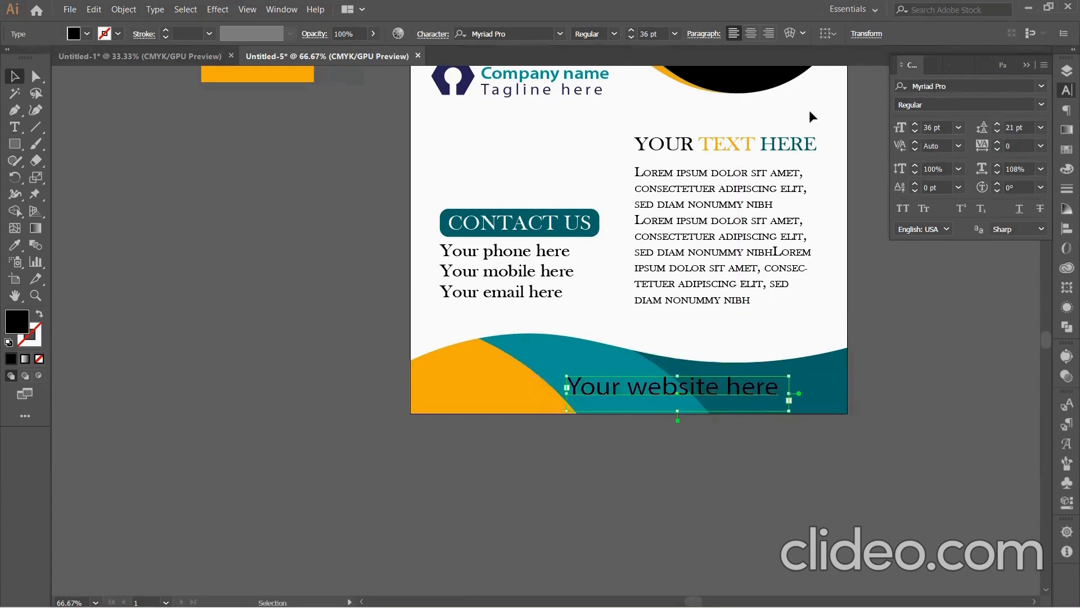
{"action": "left_click", "coordinate": [1065, 168]}
{"action": "scroll", "coordinate": [956, 169], "scroll_direction": "up", "scroll_amount": 2}
{"action": "left_click", "coordinate": [957, 145]}
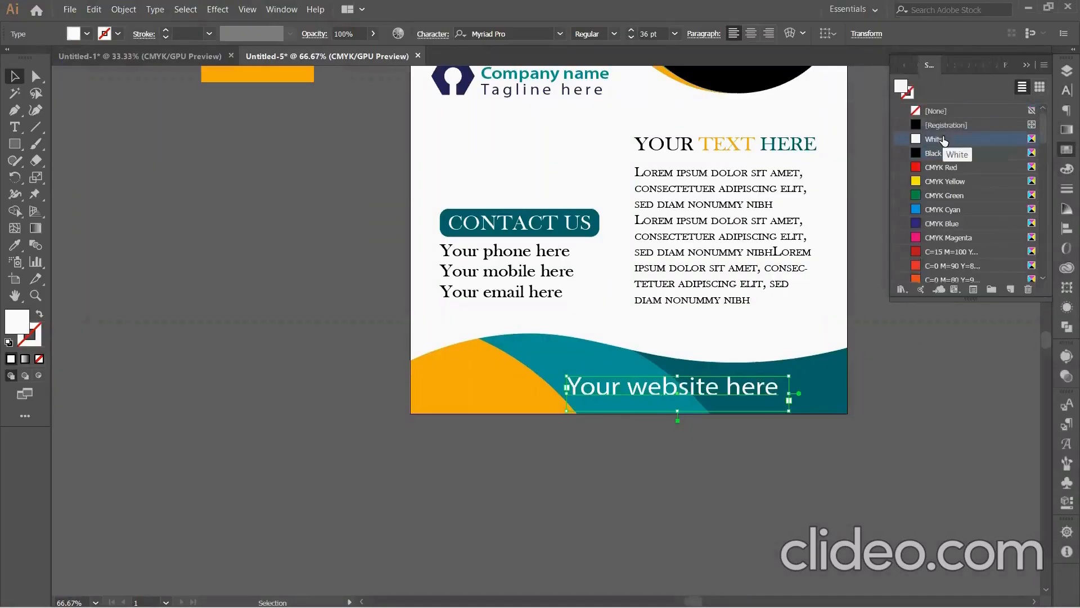
Step: Set the website line in Helvetica LT Std Light at 23 pt and shift it right over the dark teal wave
{"action": "left_click", "coordinate": [1067, 90]}
{"action": "left_click", "coordinate": [1033, 89]}
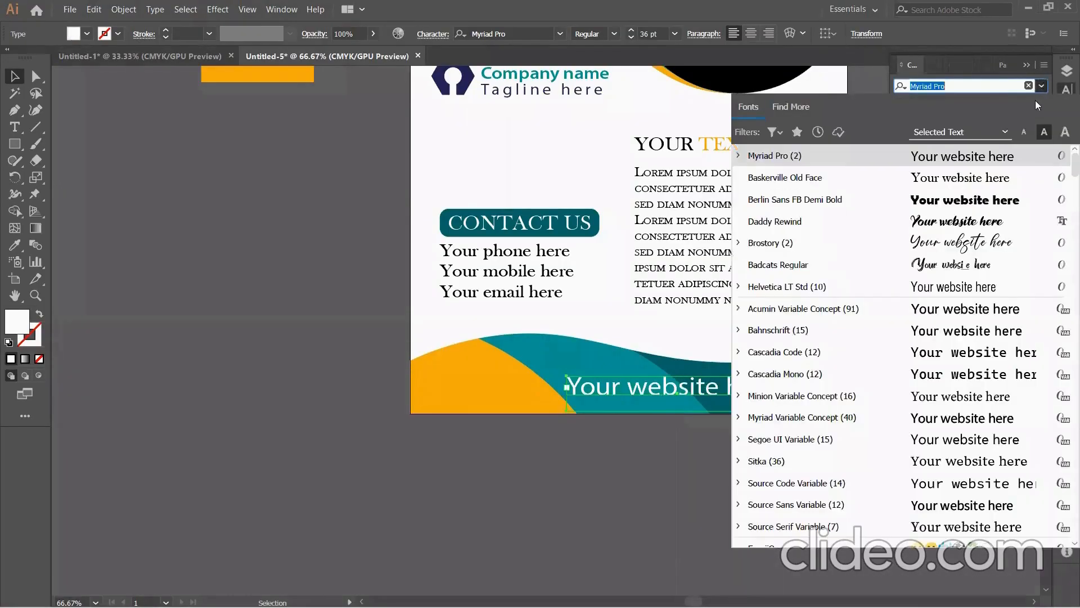
{"action": "left_click", "coordinate": [967, 290]}
{"action": "left_click", "coordinate": [914, 132]}
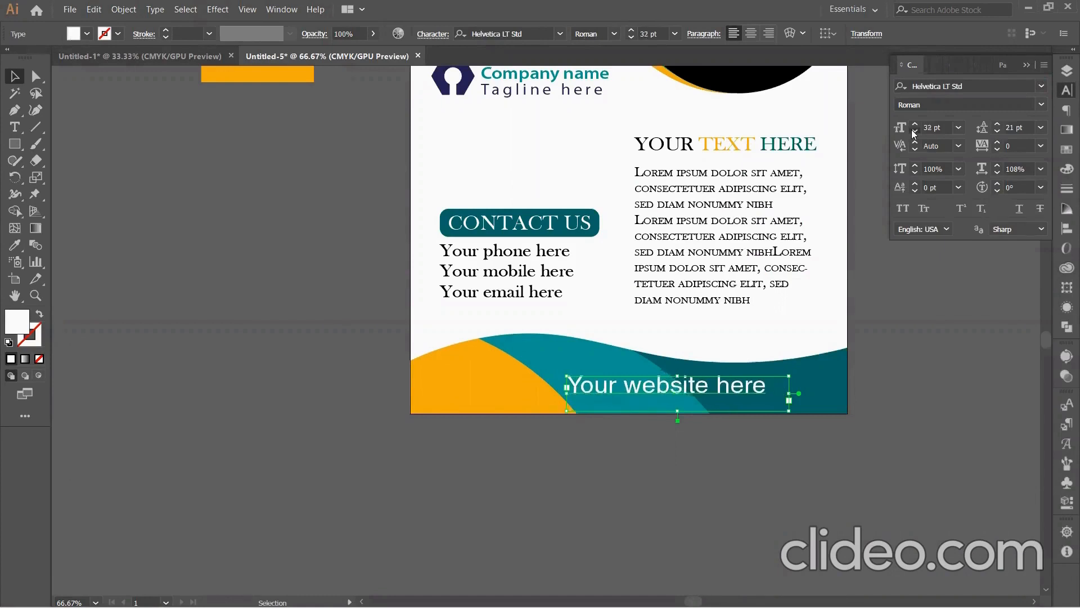
{"action": "left_click_drag", "start_coordinate": [655, 386], "coordinate": [718, 386]}
{"action": "left_click", "coordinate": [1041, 104]}
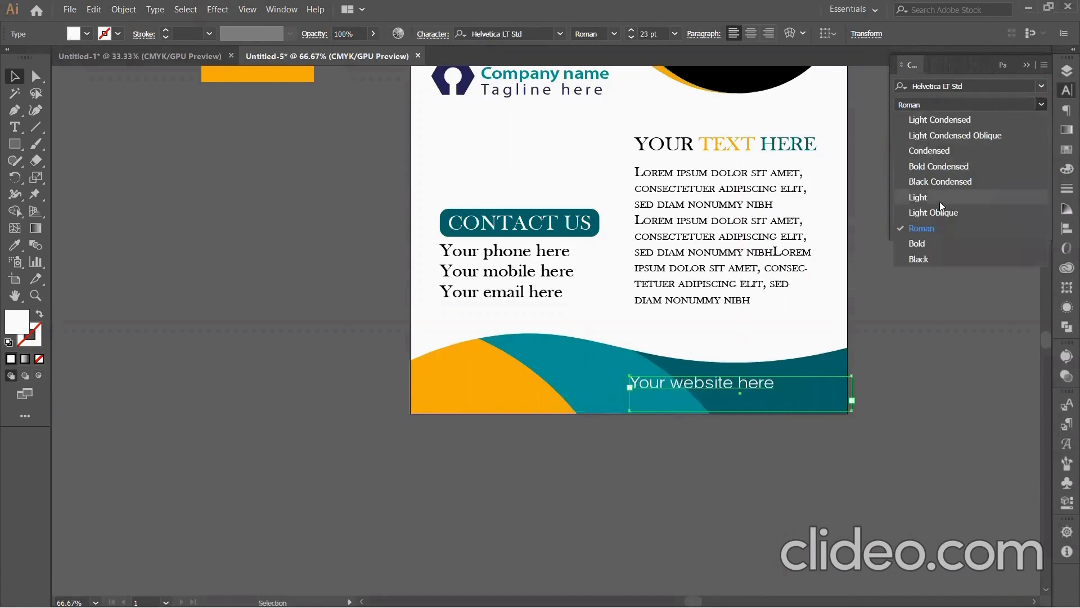
{"action": "left_click", "coordinate": [939, 198]}
Step: Shrink the website frame around its text and place it in the flyer's bottom-right corner, just inside the edge
{"action": "left_click_drag", "start_coordinate": [852, 412], "coordinate": [847, 391]}
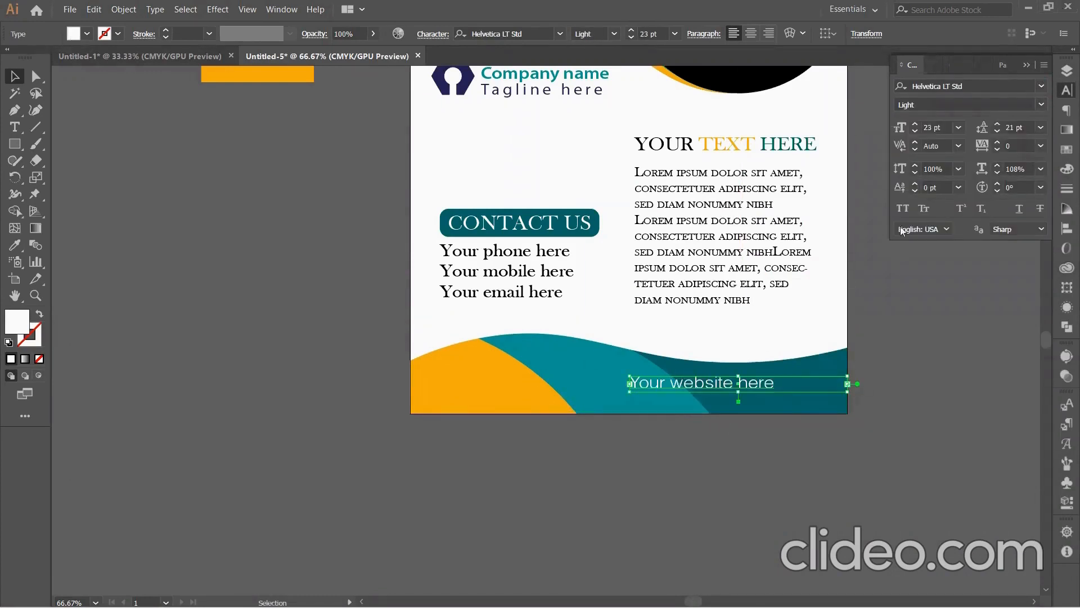
{"action": "left_click_drag", "start_coordinate": [693, 386], "coordinate": [786, 399]}
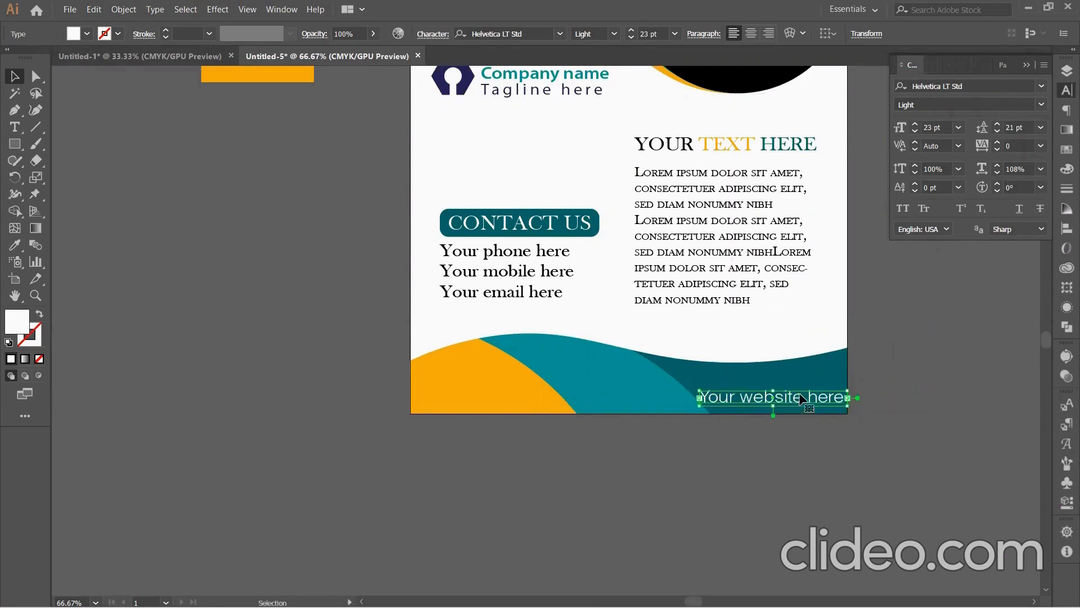
{"action": "left_click_drag", "start_coordinate": [800, 394], "coordinate": [792, 405]}
{"action": "left_click", "coordinate": [869, 364]}
{"action": "left_click", "coordinate": [916, 346]}
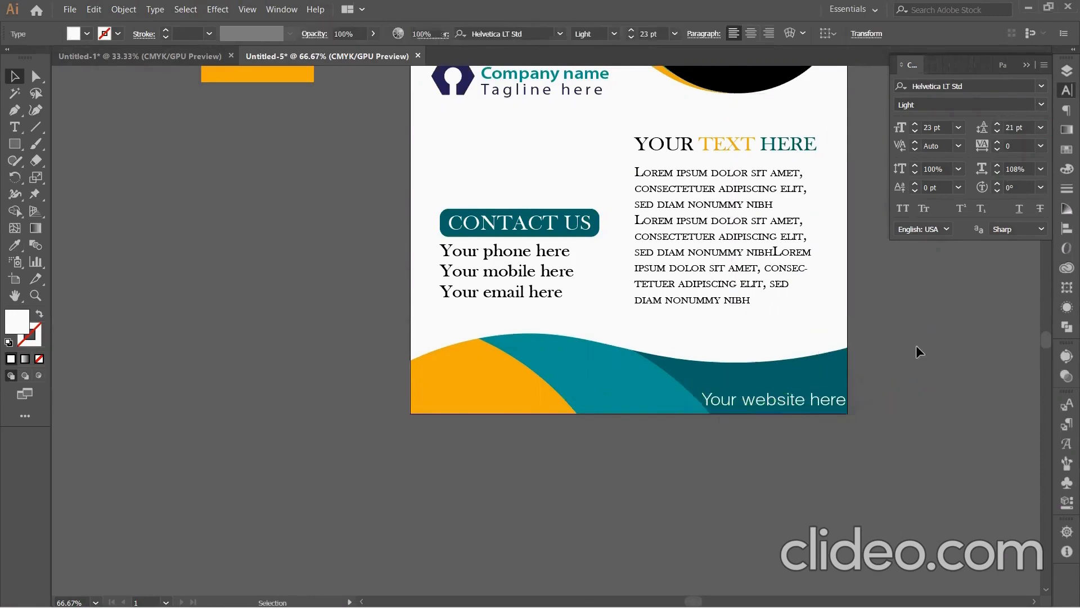
{"action": "left_click", "coordinate": [804, 397]}
{"action": "key", "text": "Left"}
{"action": "key", "text": "Left"}
{"action": "left_click", "coordinate": [898, 355]}
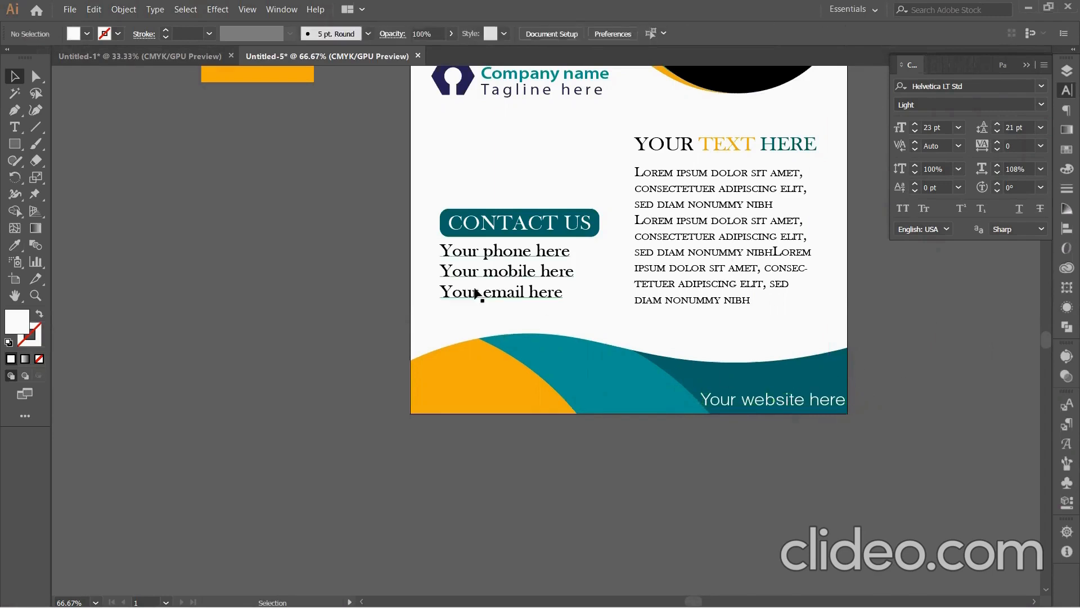
Step: Create a text frame between the company tagline and CONTACT US reading "HEADLINE" at 43 pt
{"action": "scroll", "coordinate": [479, 281], "scroll_direction": "up", "scroll_amount": 3}
{"action": "left_click", "coordinate": [15, 127]}
{"action": "left_click_drag", "start_coordinate": [444, 256], "coordinate": [611, 306]}
{"action": "key", "text": "Caps_Lock"}
{"action": "type", "text": "HEAD"}
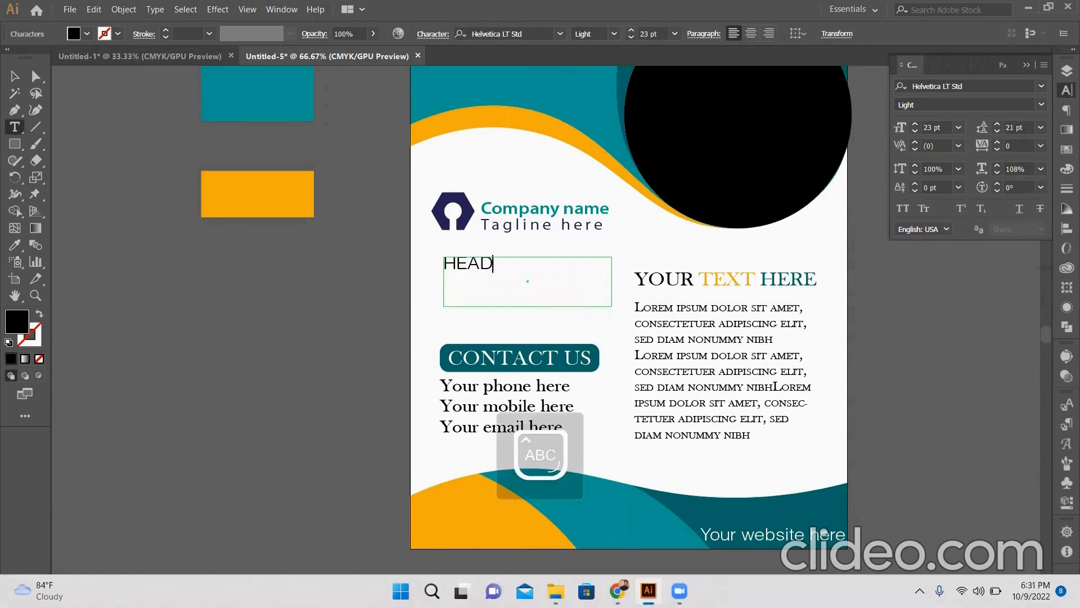
{"action": "type", "text": "LINE"}
{"action": "key", "text": "ctrl+a"}
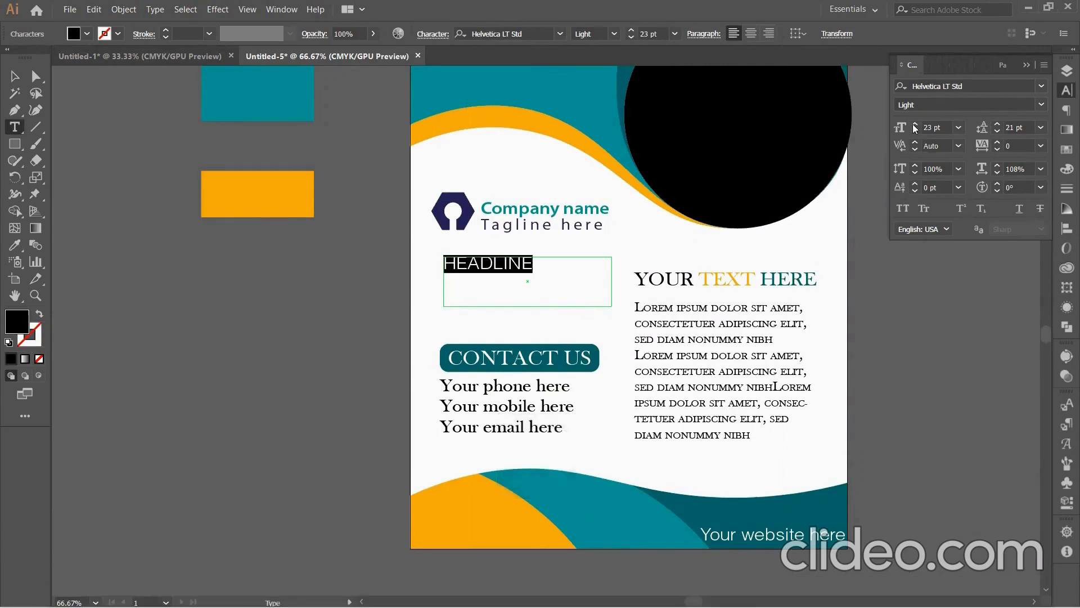
{"action": "left_click", "coordinate": [914, 124]}
{"action": "left_click", "coordinate": [916, 132]}
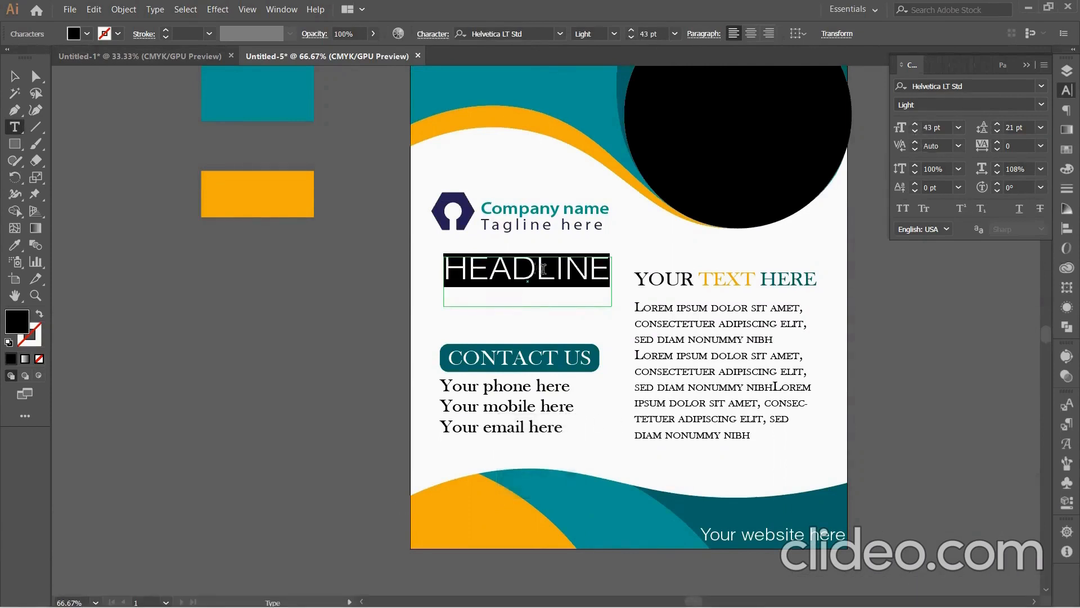
Step: Colour "LINE" with the dark teal swatch shape and "HEAD" with the orange one
{"action": "left_click_drag", "start_coordinate": [538, 269], "coordinate": [601, 281]}
{"action": "scroll", "coordinate": [279, 156], "scroll_direction": "up", "scroll_amount": 3}
{"action": "left_click", "coordinate": [14, 245]}
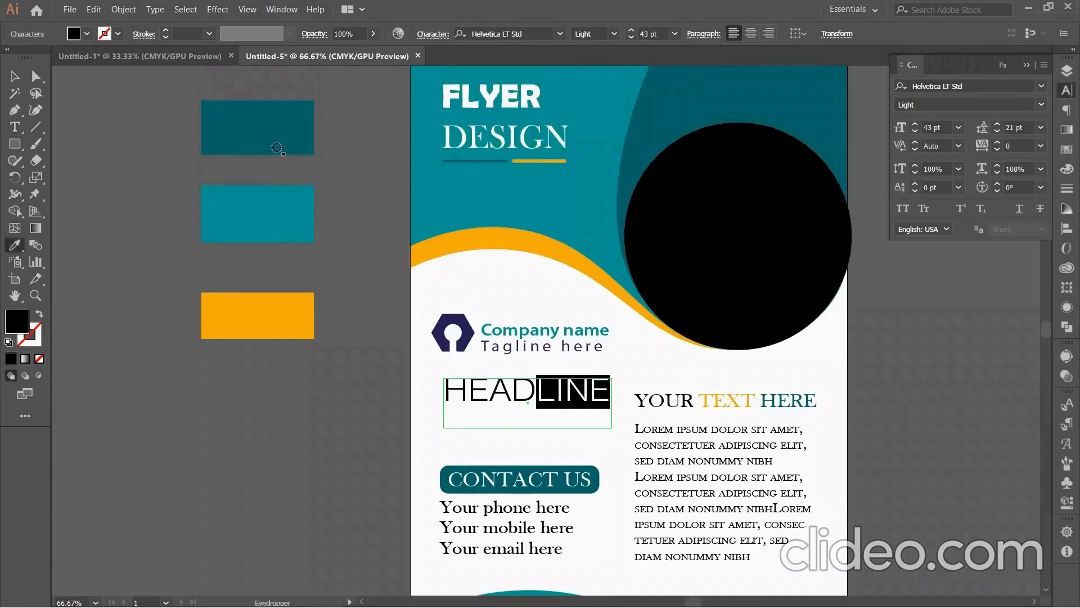
{"action": "left_click", "coordinate": [273, 146]}
{"action": "key", "text": "t"}
{"action": "left_click_drag", "start_coordinate": [537, 394], "coordinate": [432, 397]}
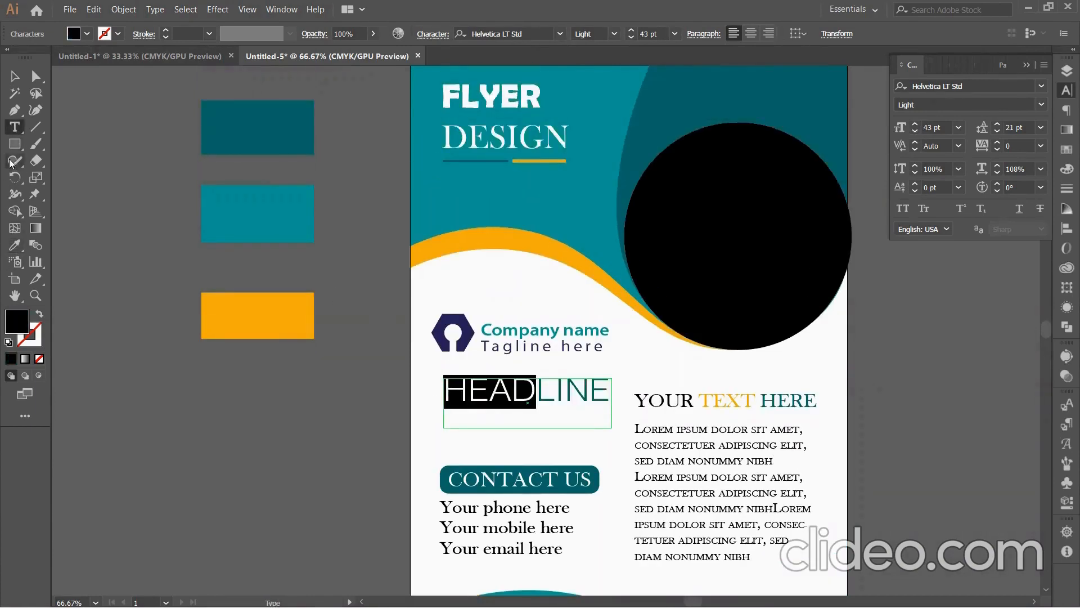
{"action": "left_click", "coordinate": [14, 245]}
{"action": "left_click", "coordinate": [258, 315]}
{"action": "left_click", "coordinate": [15, 76]}
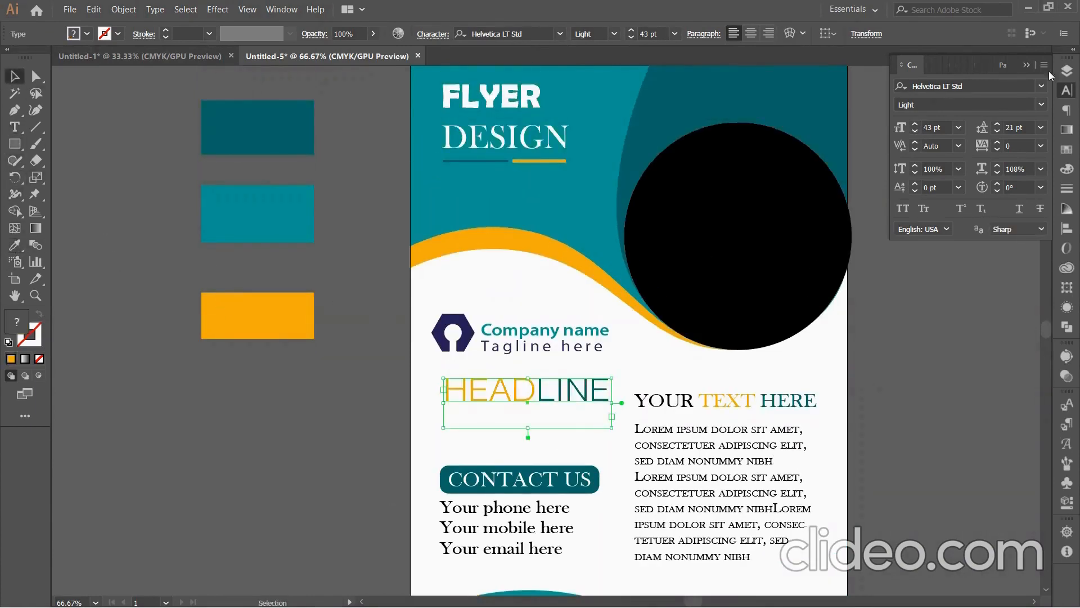
Step: Make the HEADLINE text Bold and enlarge its frame to the right and downward for a second line
{"action": "left_click", "coordinate": [1041, 105]}
{"action": "left_click", "coordinate": [930, 241]}
{"action": "left_click_drag", "start_coordinate": [611, 404], "coordinate": [619, 403]}
{"action": "left_click_drag", "start_coordinate": [530, 430], "coordinate": [531, 453]}
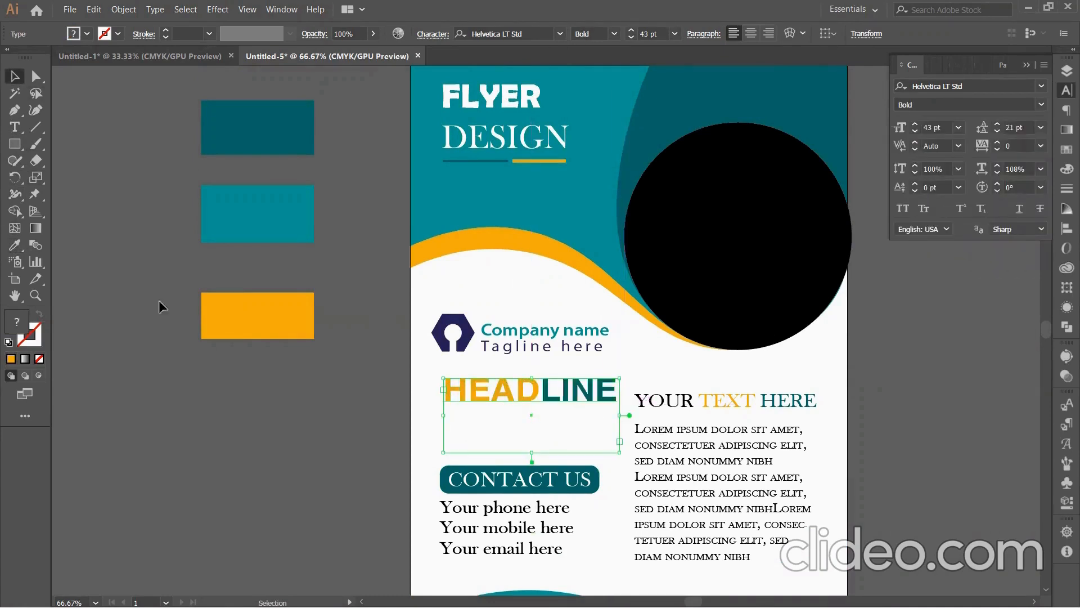
Step: Add a second line reading "Simple Business Flyer" below HEADLINE in the same frame
{"action": "left_click", "coordinate": [16, 130]}
{"action": "left_click", "coordinate": [608, 396]}
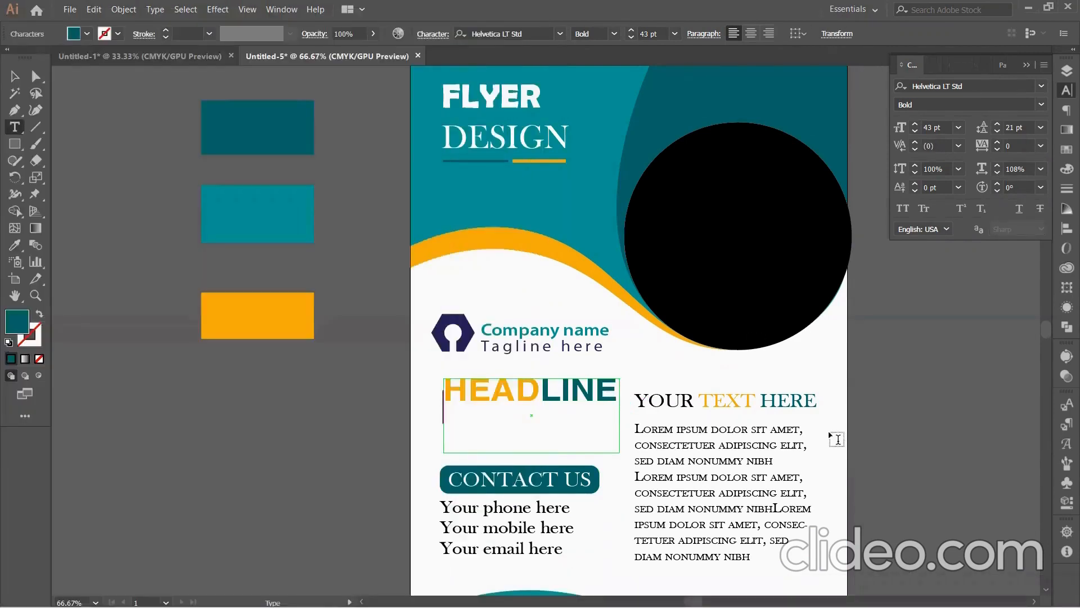
{"action": "type", "text": "Simple bu"}
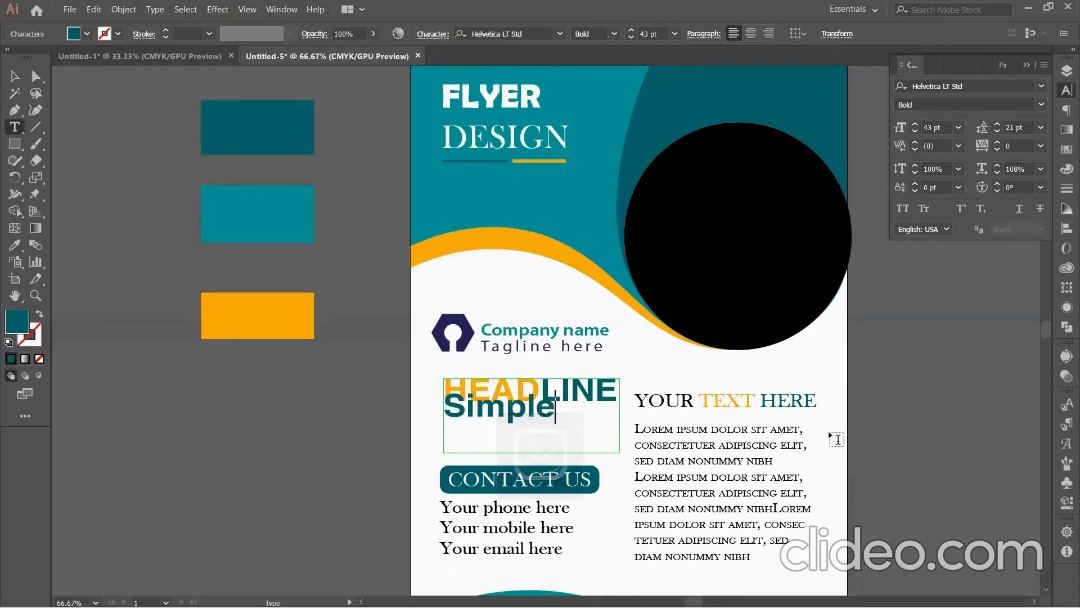
{"action": "key", "text": "BackSpace"}
{"action": "key", "text": "BackSpace"}
{"action": "type", "text": "Business Flyer"}
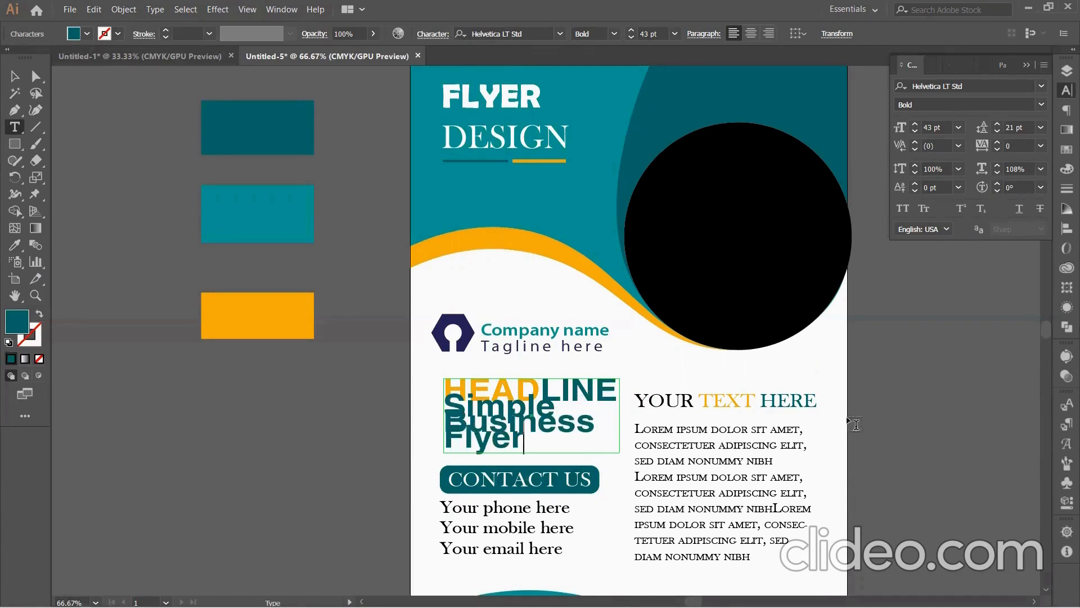
Step: Reduce "Simple Business Flyer" to 20 pt and set its leading to 23 pt
{"action": "left_click_drag", "start_coordinate": [521, 442], "coordinate": [437, 403]}
{"action": "left_click", "coordinate": [915, 130]}
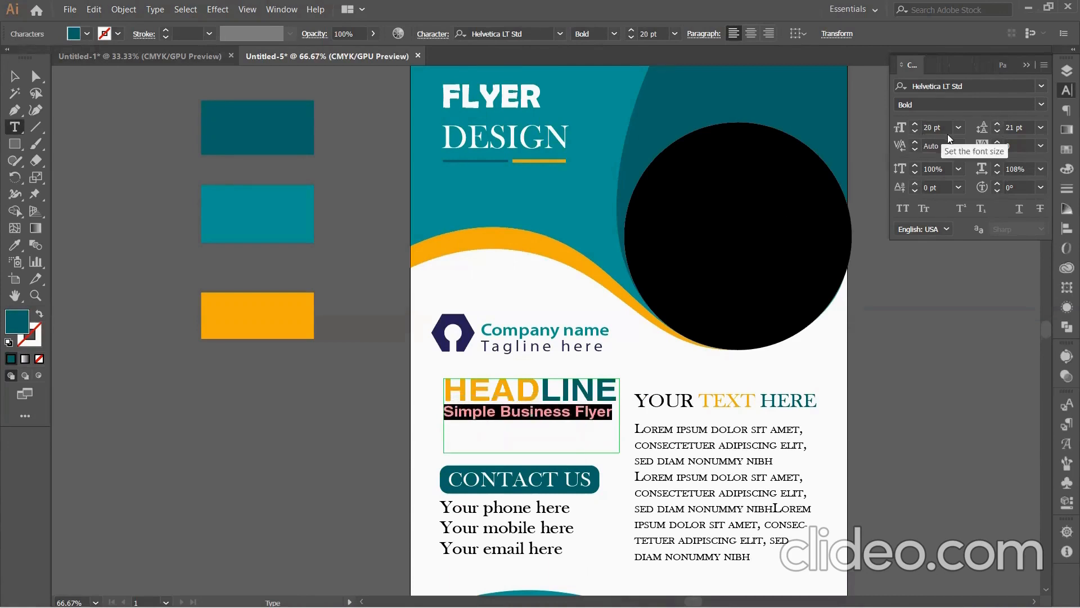
{"action": "left_click", "coordinate": [915, 123]}
{"action": "left_click", "coordinate": [915, 122]}
{"action": "left_click", "coordinate": [915, 131]}
{"action": "left_click", "coordinate": [915, 131]}
{"action": "left_click", "coordinate": [997, 124]}
{"action": "left_click", "coordinate": [996, 130]}
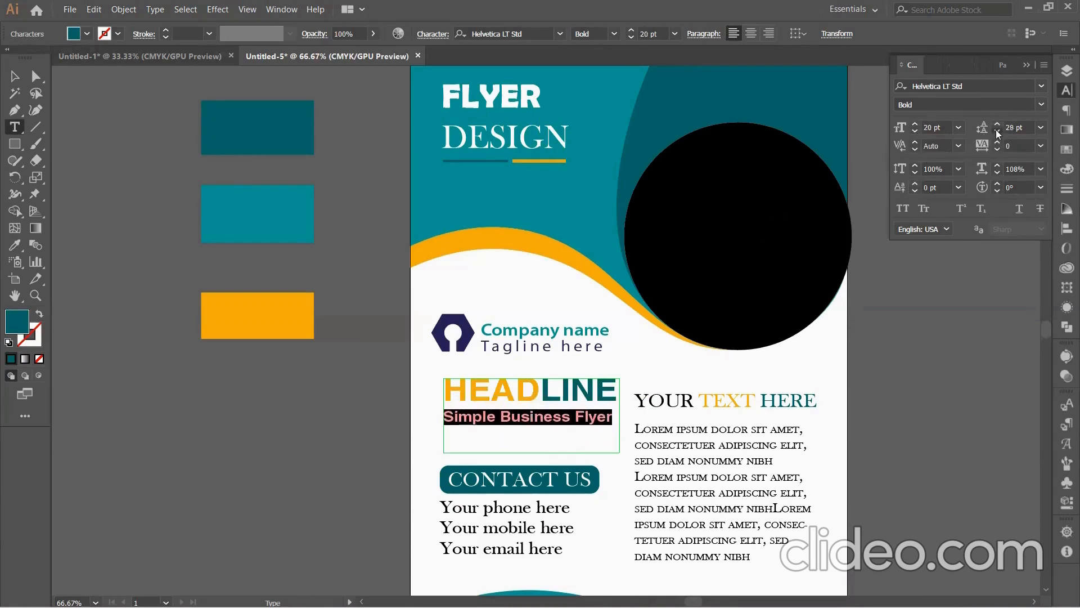
Step: Change "Simple Business Flyer" to the Light style at 22 pt so it matches the headline's width
{"action": "left_click", "coordinate": [1041, 104]}
{"action": "left_click", "coordinate": [922, 194]}
{"action": "left_click", "coordinate": [915, 123]}
{"action": "left_click", "coordinate": [915, 123]}
{"action": "left_click", "coordinate": [916, 123]}
{"action": "left_click", "coordinate": [916, 123]}
{"action": "left_click", "coordinate": [916, 122]}
{"action": "left_click", "coordinate": [915, 123]}
{"action": "left_click", "coordinate": [917, 130]}
{"action": "left_click", "coordinate": [917, 130]}
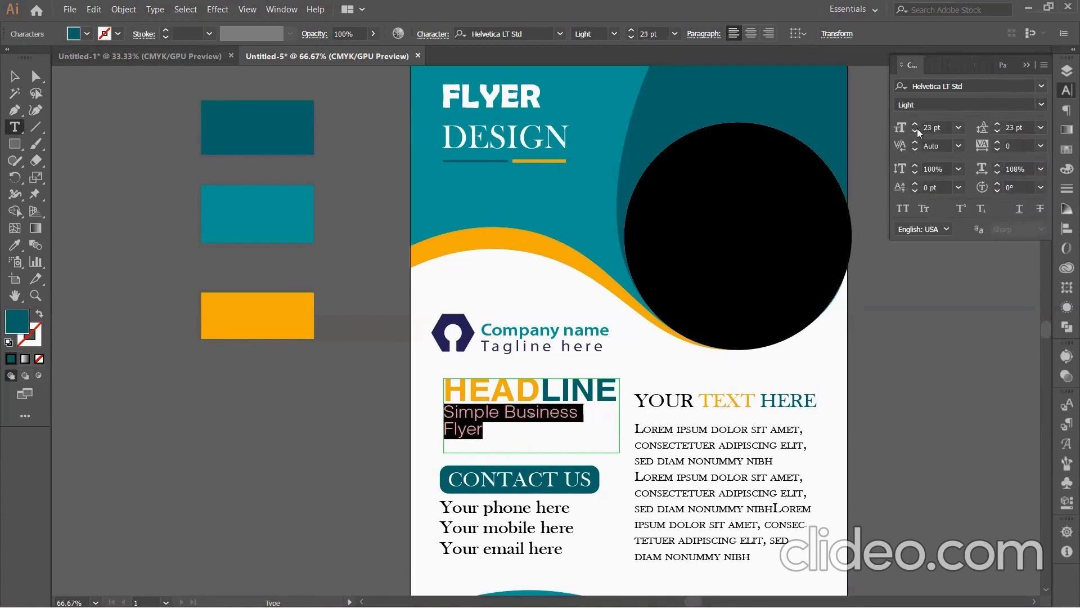
{"action": "left_click", "coordinate": [917, 130]}
Step: Trim the headline frame's height, then shift the logo block and the headline slightly up and left
{"action": "key", "text": "Escape"}
{"action": "left_click_drag", "start_coordinate": [543, 392], "coordinate": [534, 397]}
{"action": "left_click_drag", "start_coordinate": [524, 454], "coordinate": [550, 397]}
{"action": "left_click_drag", "start_coordinate": [527, 347], "coordinate": [523, 327]}
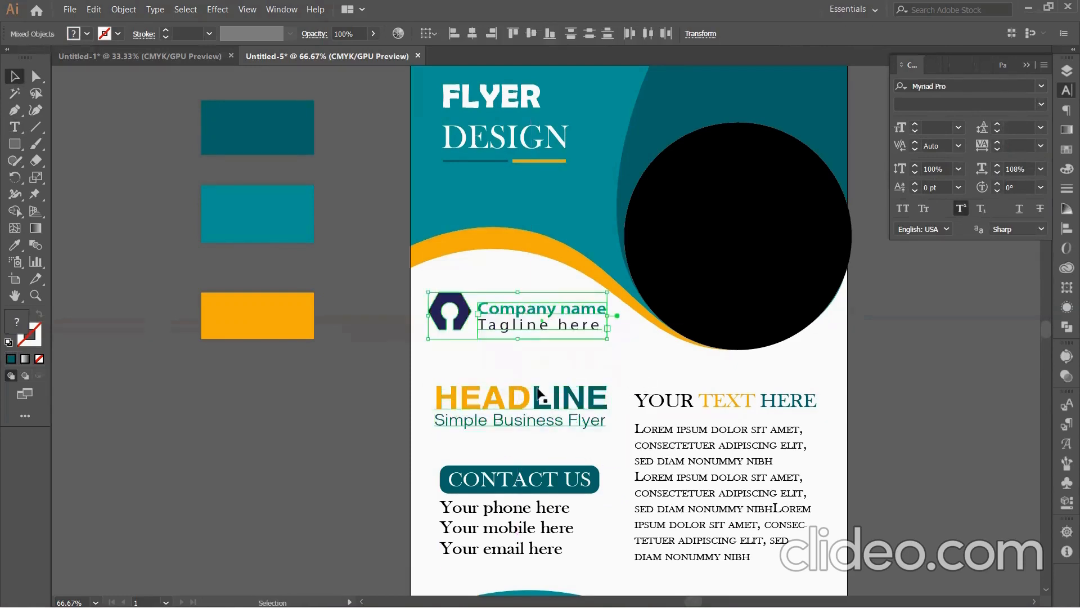
{"action": "left_click_drag", "start_coordinate": [530, 404], "coordinate": [530, 390]}
Step: Move the YOUR TEXT HERE heading and body text slightly up and right, and lower the CONTACT US block towards the bottom waves
{"action": "left_click_drag", "start_coordinate": [695, 465], "coordinate": [698, 448]}
{"action": "left_click", "coordinate": [626, 463]}
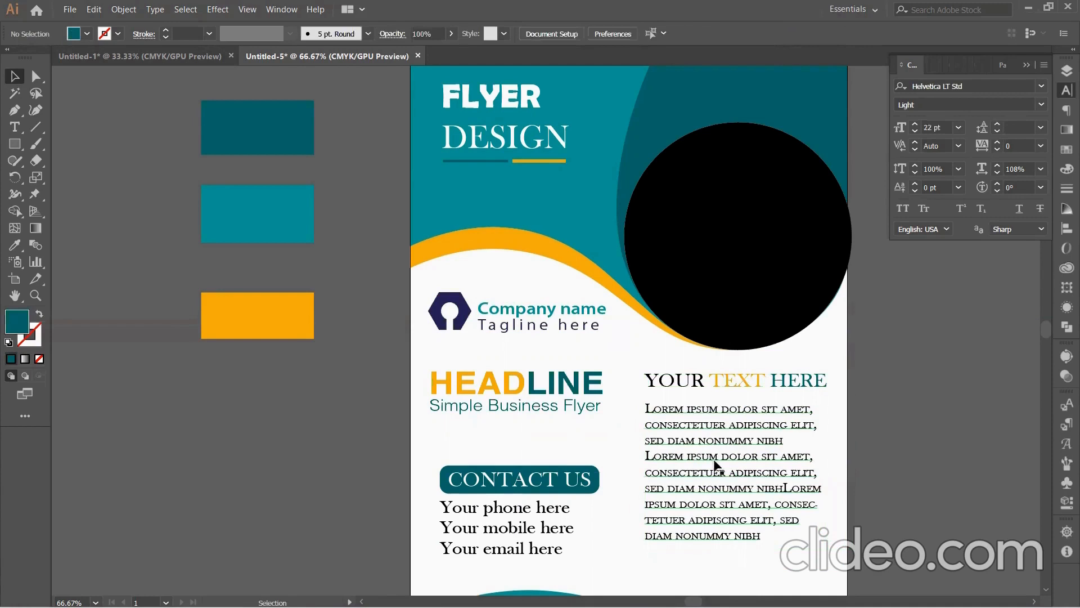
{"action": "left_click", "coordinate": [607, 408]}
{"action": "left_click", "coordinate": [590, 455]}
{"action": "left_click_drag", "start_coordinate": [434, 449], "coordinate": [525, 543]}
{"action": "left_click", "coordinate": [615, 545]}
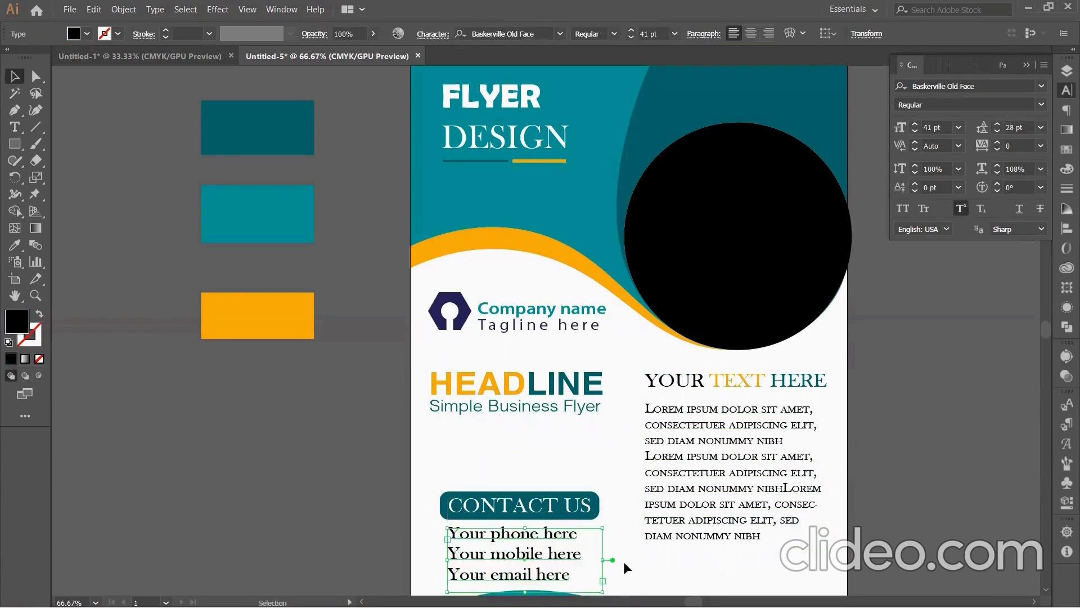
{"action": "left_click", "coordinate": [624, 564]}
Step: Copy the teal and orange lines from under DESIGN and position the pair beneath "Simple Business Flyer"
{"action": "scroll", "coordinate": [623, 565], "scroll_direction": "down", "scroll_amount": 3}
{"action": "scroll", "coordinate": [495, 326], "scroll_direction": "up", "scroll_amount": 2}
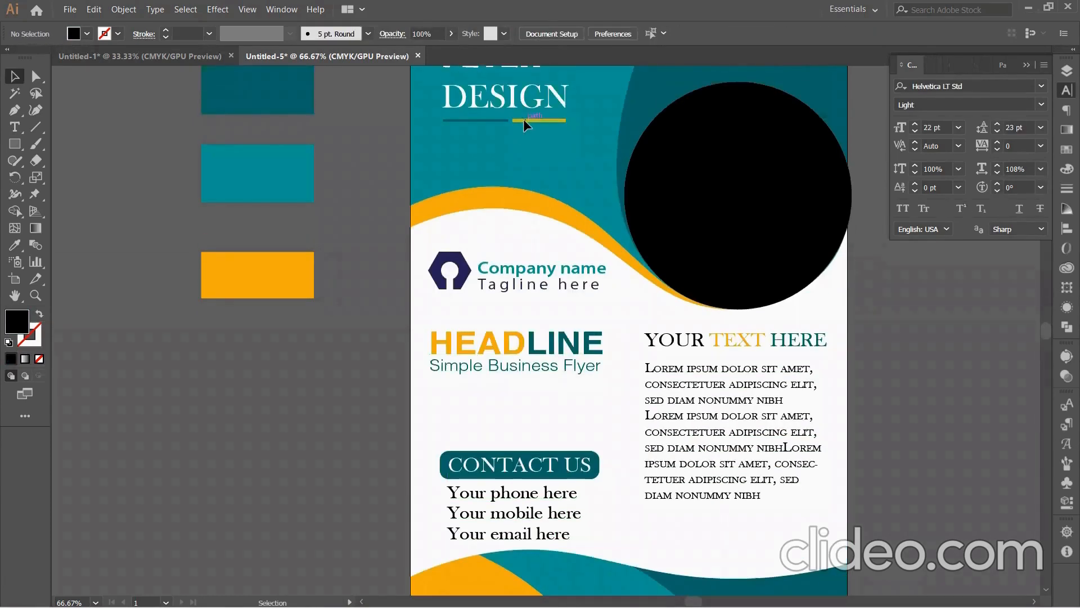
{"action": "left_click", "coordinate": [523, 120]}
{"action": "left_click", "coordinate": [495, 121], "text": "shift"}
{"action": "left_click_drag", "start_coordinate": [515, 119], "coordinate": [515, 381]}
{"action": "key", "text": "shift+Right"}
{"action": "key", "text": "shift+Right"}
{"action": "key", "text": "shift+Right"}
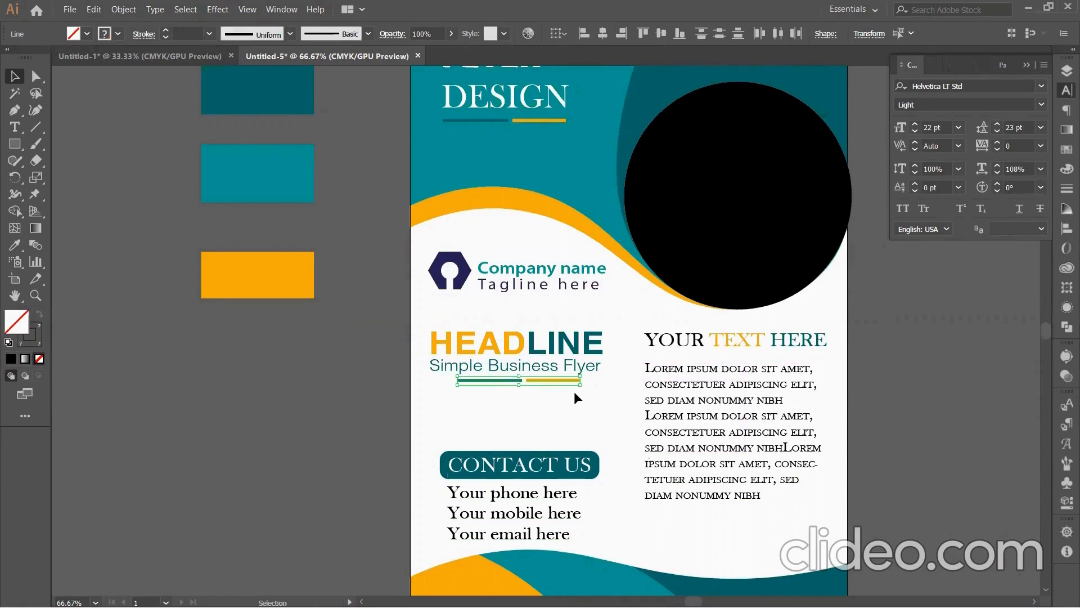
{"action": "key", "text": "Right"}
{"action": "key", "text": "Right"}
{"action": "key", "text": "Right"}
{"action": "left_click", "coordinate": [499, 393]}
Step: Lengthen the copied teal and orange lines to span the headline's width with a small gap between them
{"action": "left_click", "coordinate": [498, 383]}
{"action": "key", "text": "shift+Left"}
{"action": "key", "text": "shift+Left"}
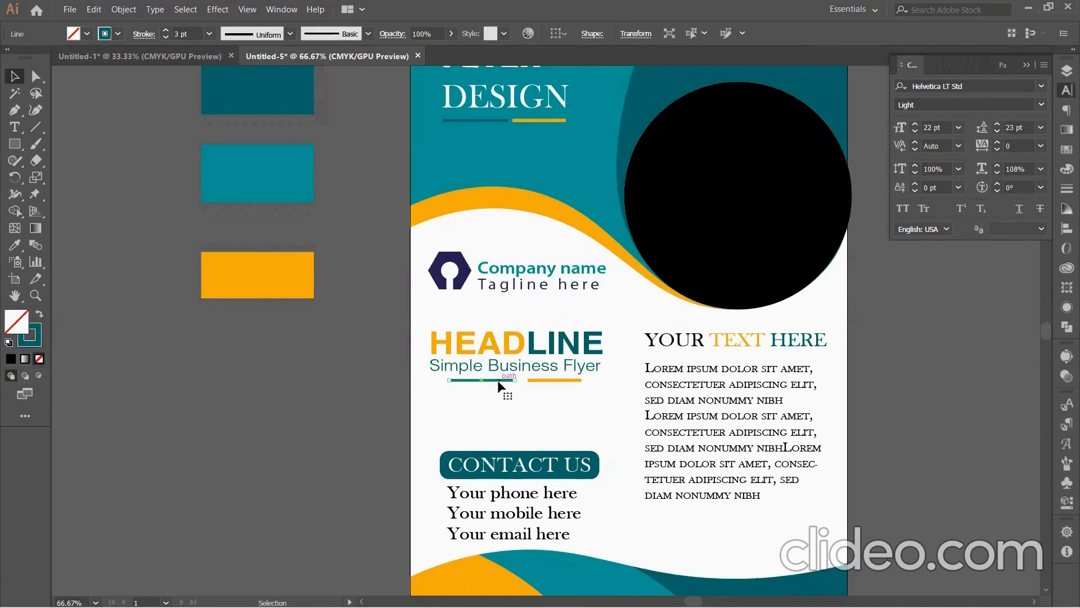
{"action": "left_click_drag", "start_coordinate": [497, 380], "coordinate": [598, 380]}
{"action": "left_click", "coordinate": [561, 380]}
{"action": "left_click", "coordinate": [517, 380]}
{"action": "left_click_drag", "start_coordinate": [517, 381], "coordinate": [521, 379]}
Step: Set the leading of the headline and subtitle text to 24 pt
{"action": "left_click", "coordinate": [536, 414]}
{"action": "left_click", "coordinate": [526, 366]}
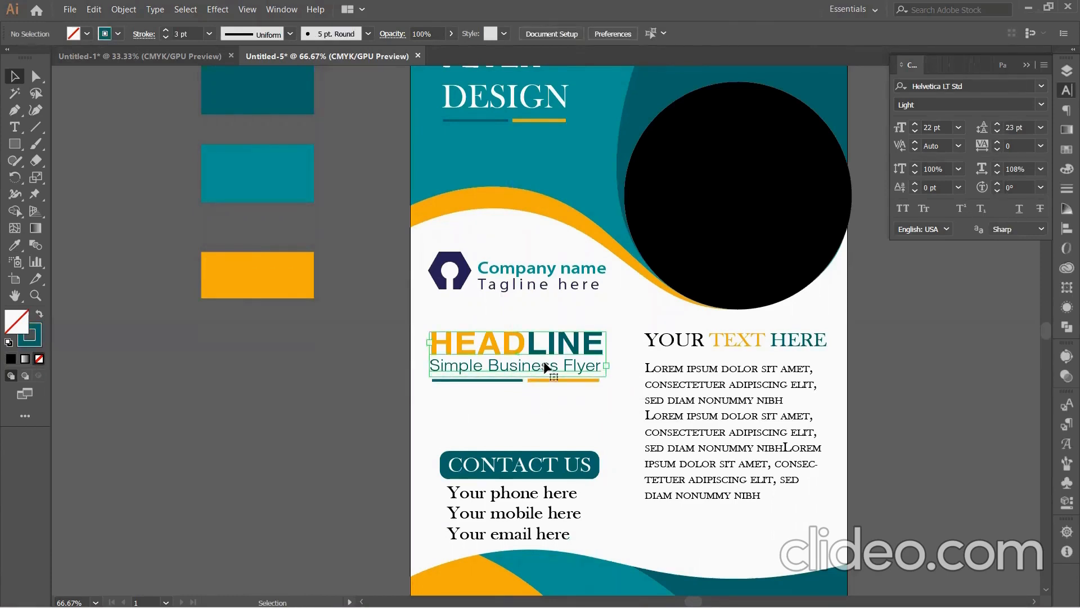
{"action": "left_click", "coordinate": [997, 125]}
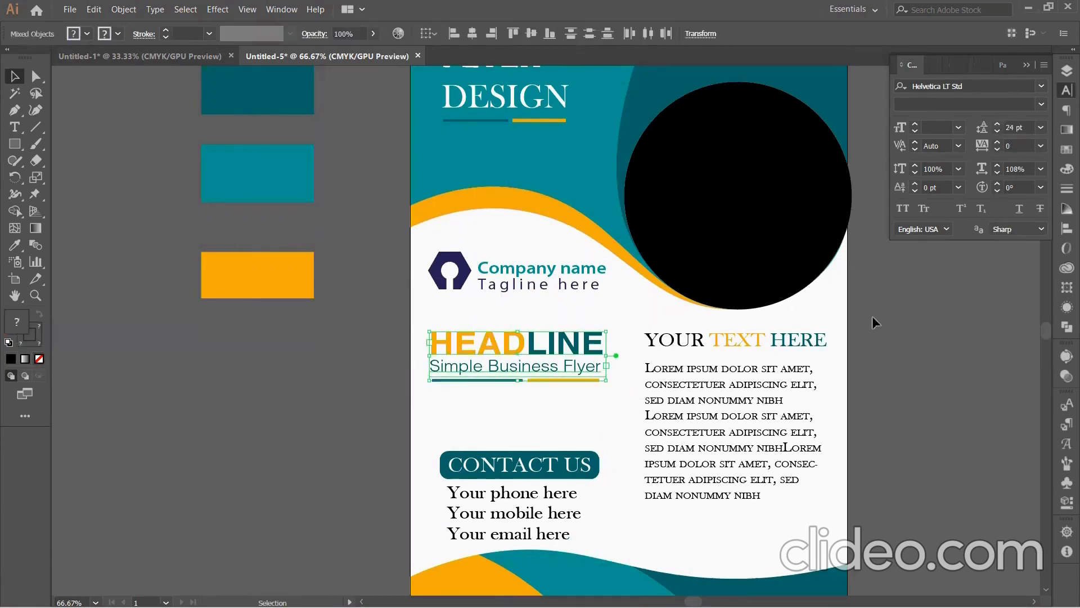
{"action": "left_click", "coordinate": [538, 408]}
Step: Fine-tune the placement of the teal and orange underlines beneath the headline block
{"action": "left_click_drag", "start_coordinate": [517, 375], "coordinate": [490, 381]}
{"action": "left_click", "coordinate": [528, 413]}
{"action": "left_click", "coordinate": [509, 396]}
{"action": "left_click", "coordinate": [569, 381]}
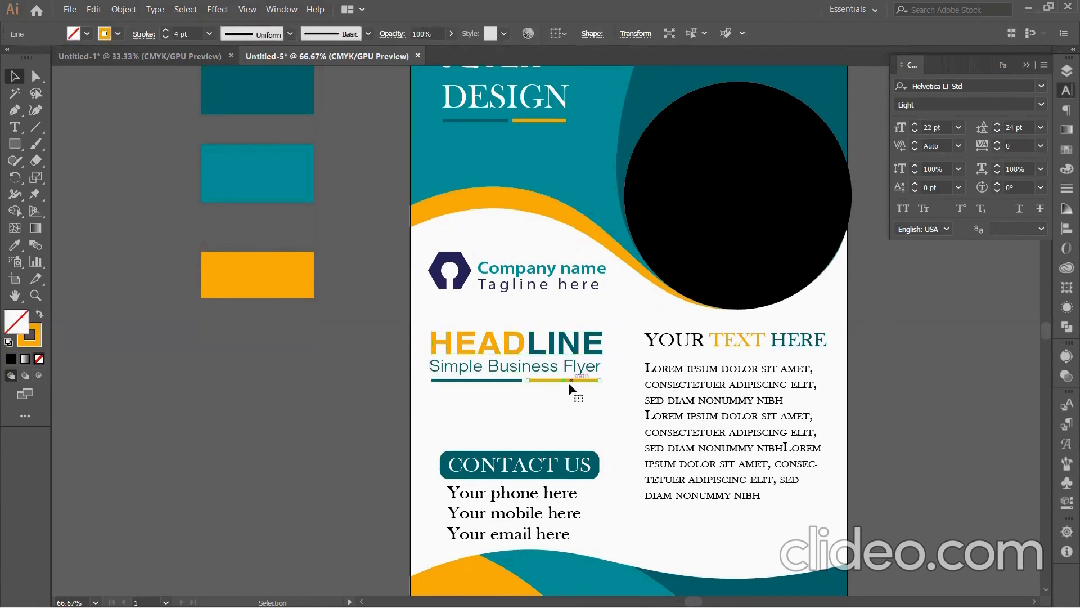
{"action": "left_click", "coordinate": [543, 403]}
{"action": "scroll", "coordinate": [563, 365], "scroll_direction": "down", "scroll_amount": 3}
{"action": "left_click", "coordinate": [546, 267]}
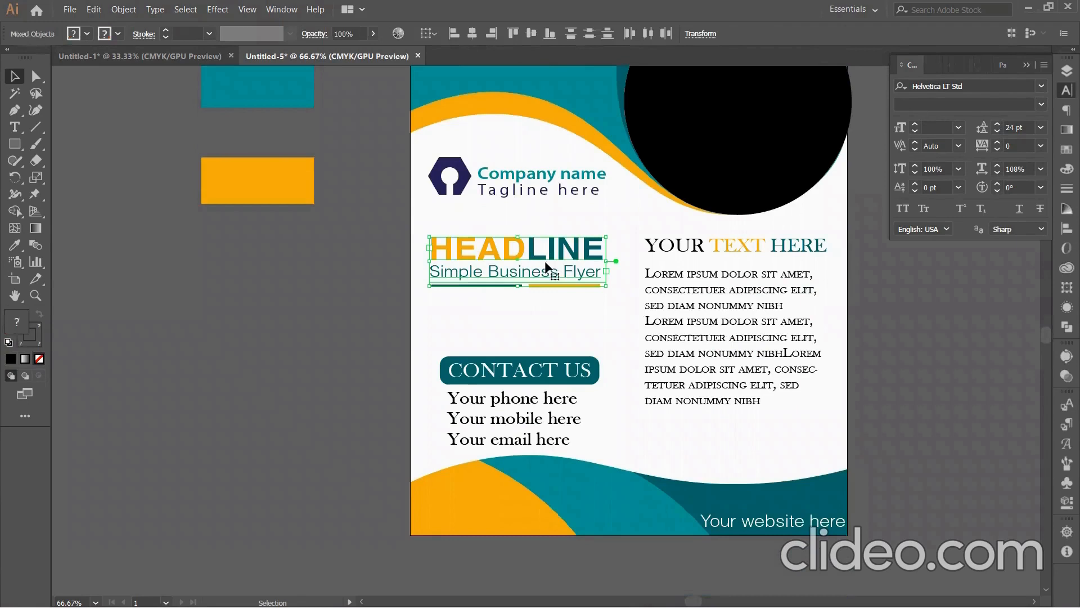
{"action": "left_click", "coordinate": [564, 325]}
{"action": "scroll", "coordinate": [563, 326], "scroll_direction": "up", "scroll_amount": 1}
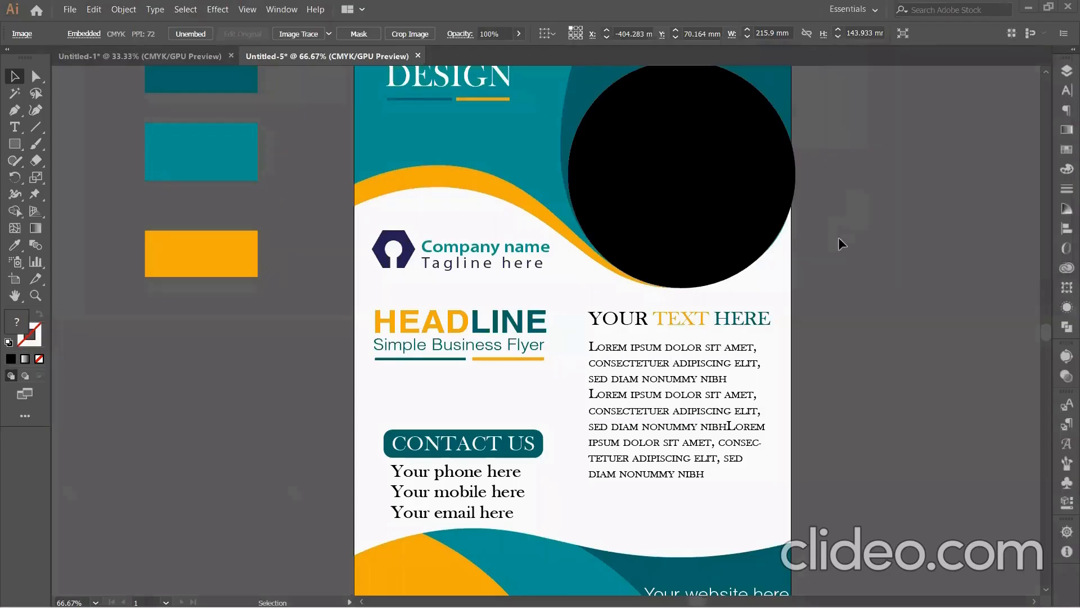
Step: Unlock the layer holding the black circle placeholder and select the circle on the flyer
{"action": "left_click_drag", "start_coordinate": [664, 190], "coordinate": [603, 257]}
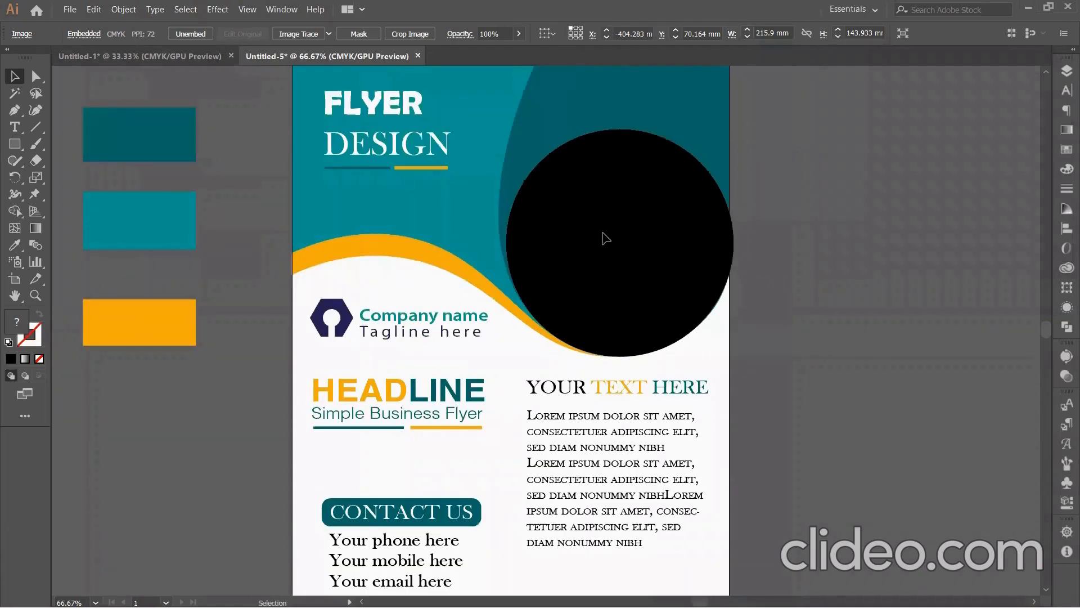
{"action": "left_click", "coordinate": [603, 239]}
{"action": "left_click", "coordinate": [1067, 70]}
{"action": "left_click", "coordinate": [915, 88]}
{"action": "left_click", "coordinate": [1066, 70]}
{"action": "left_click", "coordinate": [522, 254]}
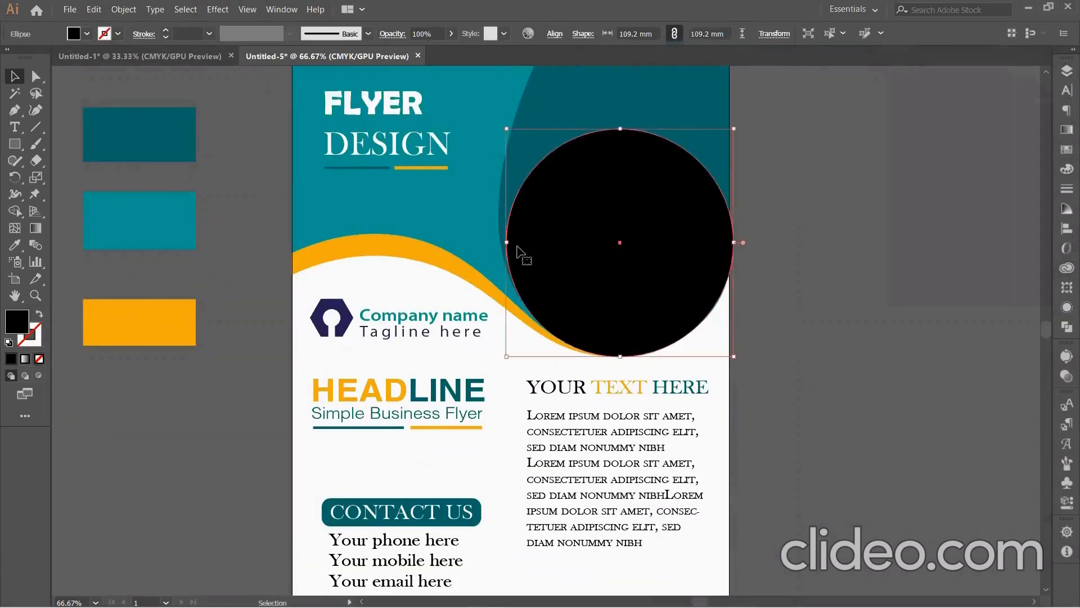
Step: Move the businessman photo from Layer 3 to Layer 2 and position it over the flyer's circle placeholder
{"action": "left_click", "coordinate": [220, 350]}
{"action": "left_click_drag", "start_coordinate": [181, 318], "coordinate": [433, 245]}
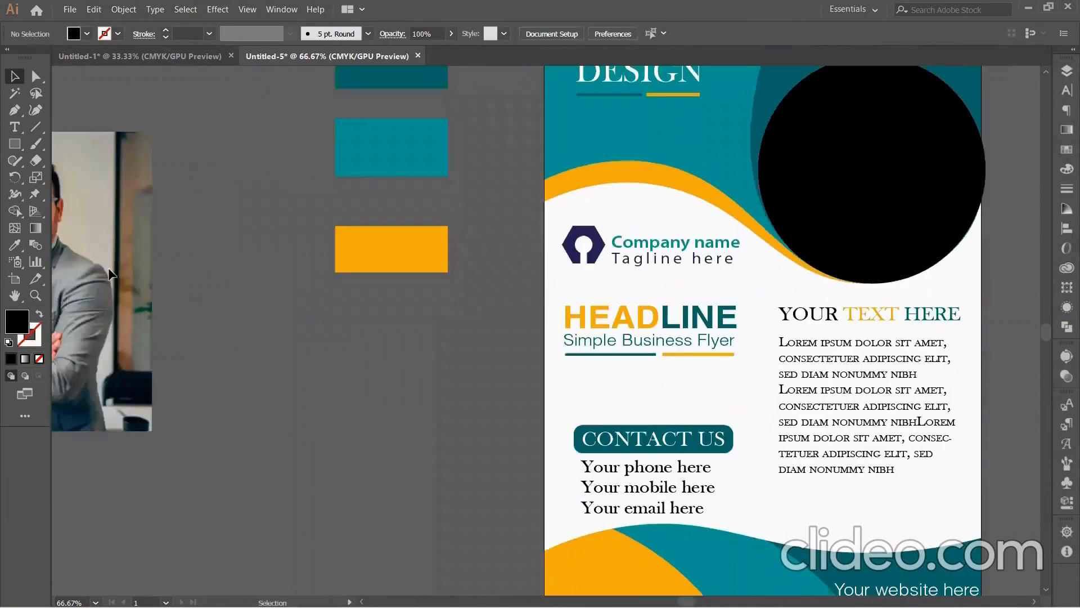
{"action": "left_click", "coordinate": [1066, 71]}
{"action": "left_click", "coordinate": [1030, 87]}
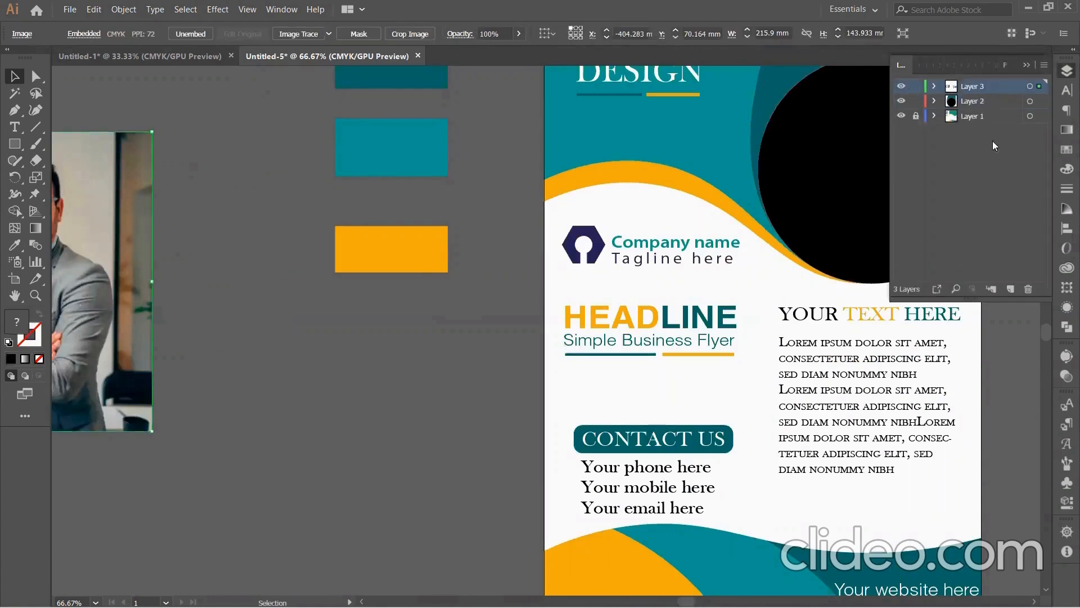
{"action": "left_click", "coordinate": [1027, 65]}
{"action": "left_click_drag", "start_coordinate": [126, 289], "coordinate": [661, 344]}
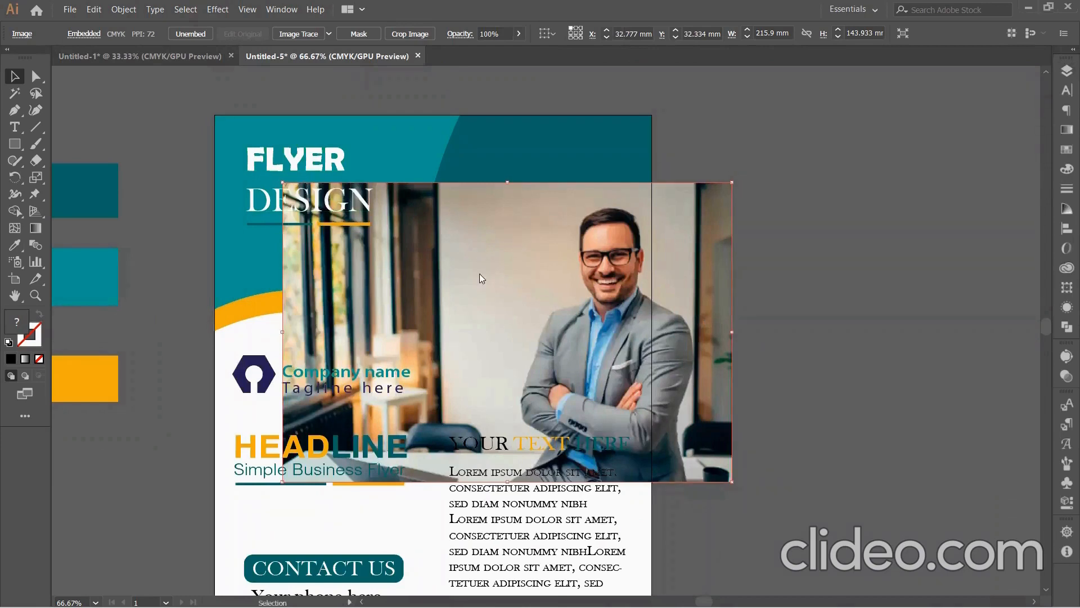
Step: Send the businessman photo to the back of its layer, behind the black circle
{"action": "right_click", "coordinate": [480, 274]}
{"action": "mouse_move", "coordinate": [553, 390]}
{"action": "left_click", "coordinate": [670, 434]}
Step: Try bringing the photo in front of the black circle and return it behind the circle
{"action": "right_click", "coordinate": [692, 257]}
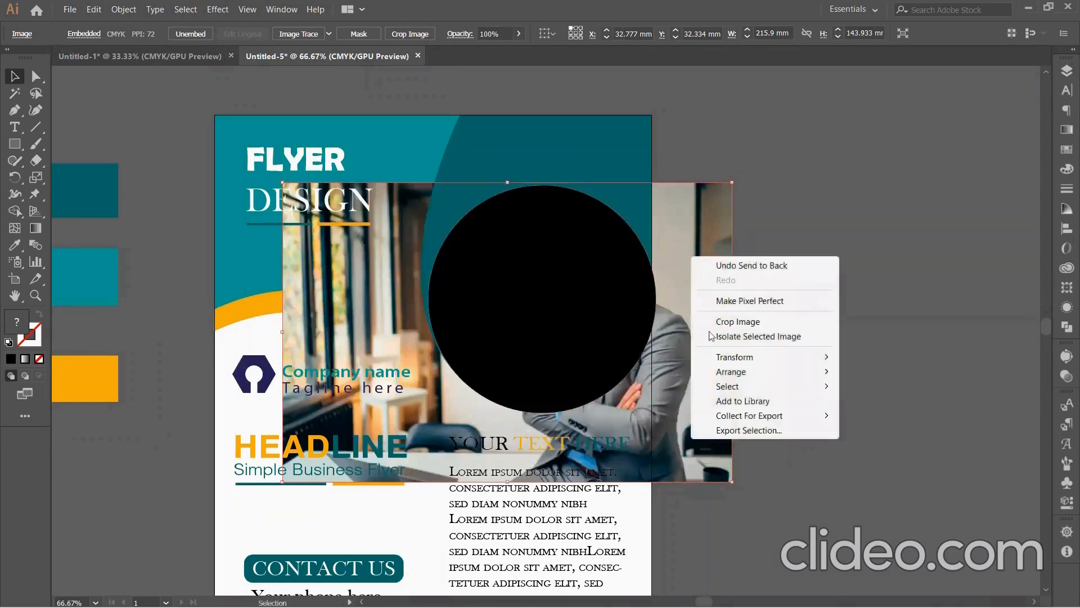
{"action": "mouse_move", "coordinate": [730, 372]}
{"action": "left_click", "coordinate": [878, 372]}
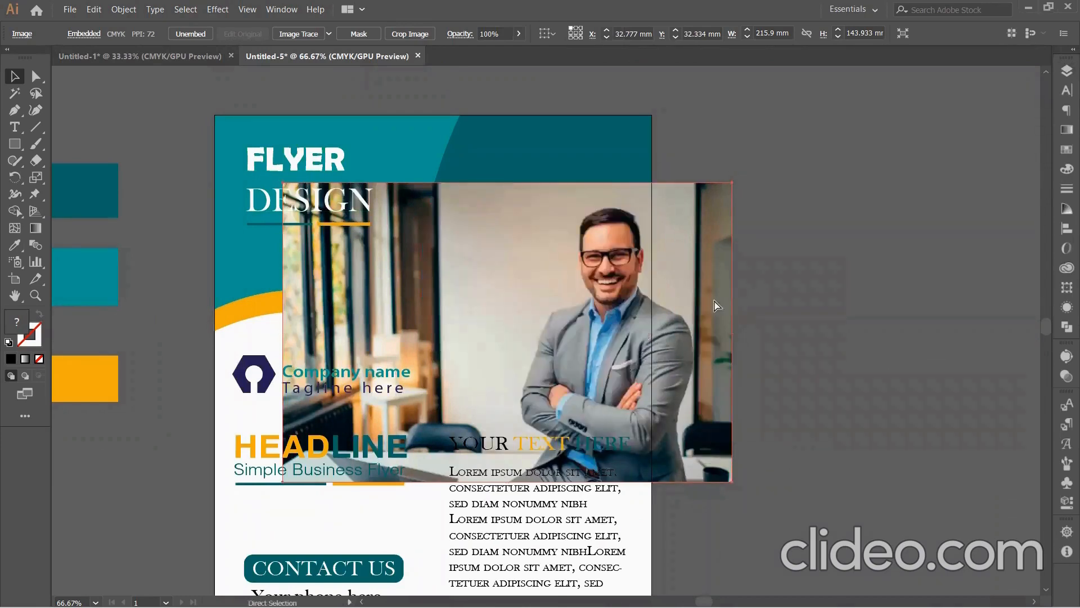
{"action": "key", "text": "ctrl+z"}
{"action": "right_click", "coordinate": [696, 287]}
{"action": "mouse_move", "coordinate": [762, 403]}
{"action": "left_click", "coordinate": [882, 416]}
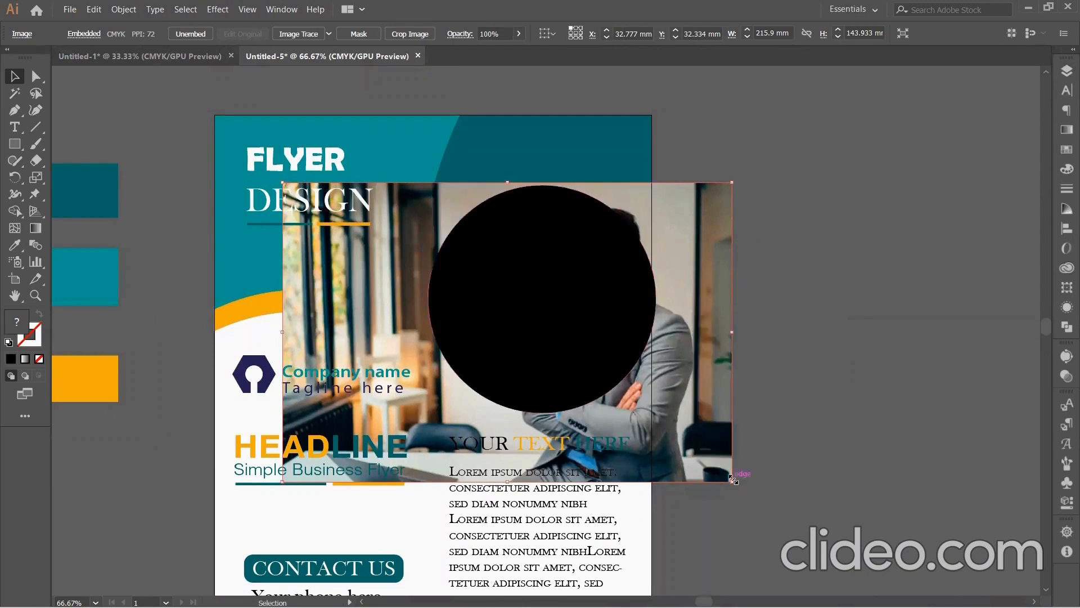
Step: Scale the photo down proportionally to about 163 mm wide and shift it slightly down and to the right behind the circle
{"action": "left_click_drag", "start_coordinate": [733, 478], "coordinate": [630, 380]}
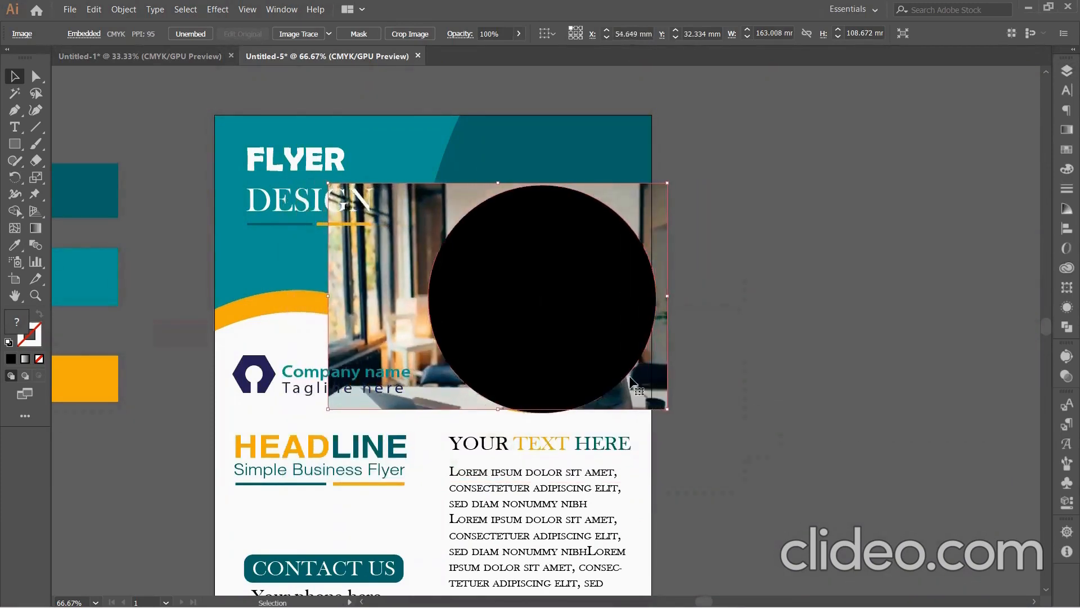
{"action": "key", "text": "Down"}
{"action": "key", "text": "Down"}
{"action": "key", "text": "Down"}
{"action": "key", "text": "Down"}
{"action": "key", "text": "Right"}
{"action": "key", "text": "Right"}
{"action": "key", "text": "Right"}
{"action": "key", "text": "Right"}
{"action": "key", "text": "Right"}
{"action": "key", "text": "Right"}
{"action": "key", "text": "Right"}
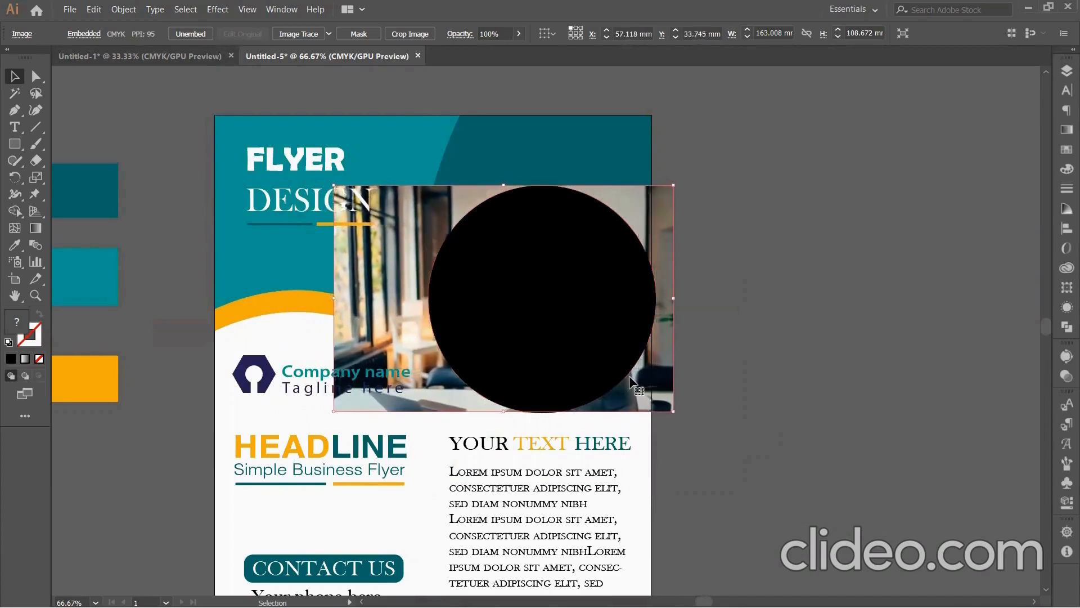
{"action": "key", "text": "Right"}
{"action": "key", "text": "Right"}
{"action": "key", "text": "Right"}
{"action": "key", "text": "Right"}
{"action": "key", "text": "Right"}
{"action": "key", "text": "Right"}
{"action": "key", "text": "Right"}
{"action": "key", "text": "Right"}
{"action": "key", "text": "Right"}
{"action": "key", "text": "Right"}
{"action": "key", "text": "Right"}
{"action": "key", "text": "Right"}
{"action": "key", "text": "Right"}
{"action": "key", "text": "Right"}
{"action": "key", "text": "Right"}
{"action": "key", "text": "Right"}
{"action": "key", "text": "Right"}
Step: Select the photo together with the black circle and make a clipping mask that crops the photo to the circle
{"action": "left_click", "coordinate": [601, 298], "text": "shift"}
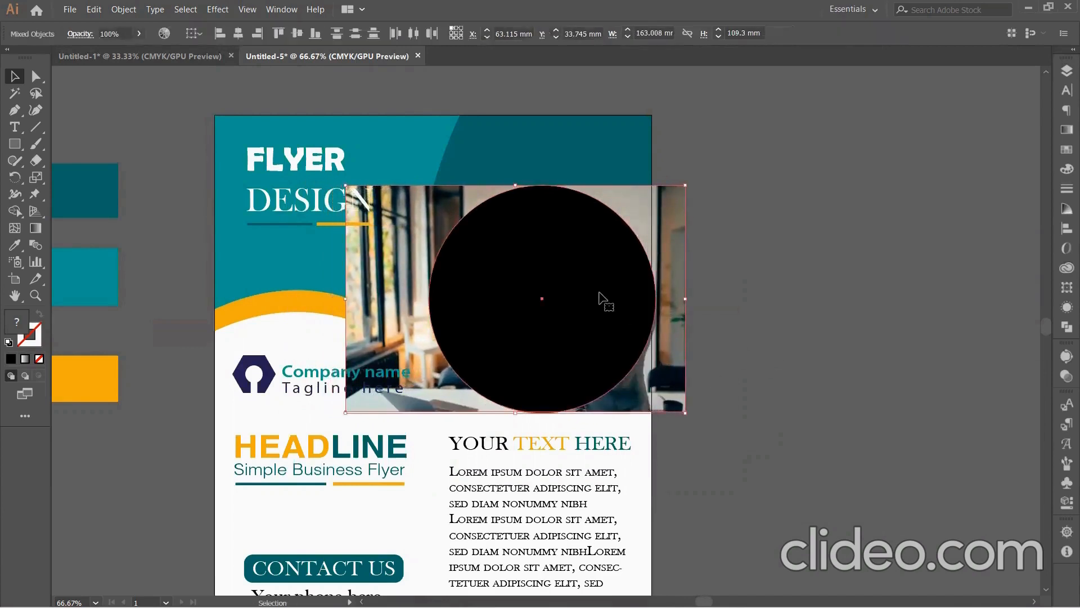
{"action": "key", "text": "a"}
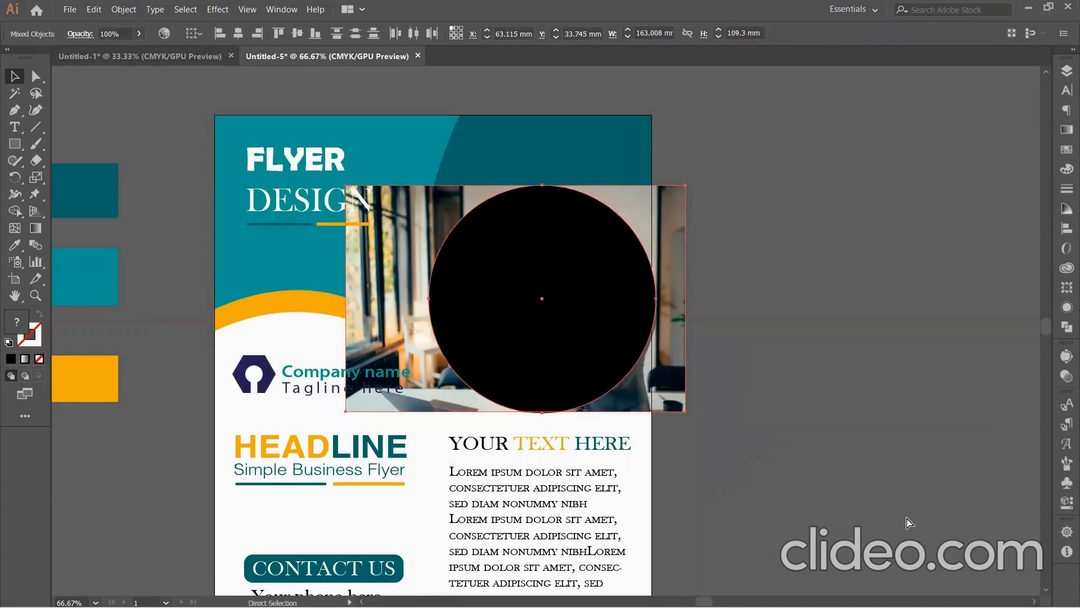
{"action": "key", "text": "ctrl+7"}
{"action": "key", "text": "v"}
{"action": "left_click", "coordinate": [775, 312]}
{"action": "scroll", "coordinate": [728, 282], "scroll_direction": "down", "scroll_amount": 5}
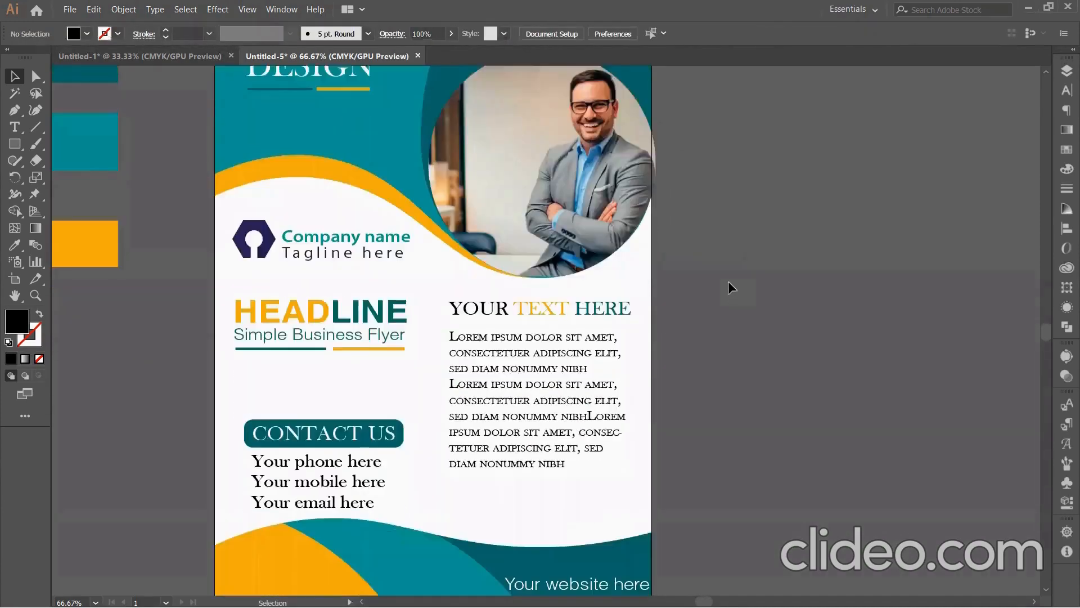
{"action": "scroll", "coordinate": [693, 339], "scroll_direction": "up", "scroll_amount": 3}
{"action": "scroll", "coordinate": [691, 328], "scroll_direction": "up", "scroll_amount": 2}
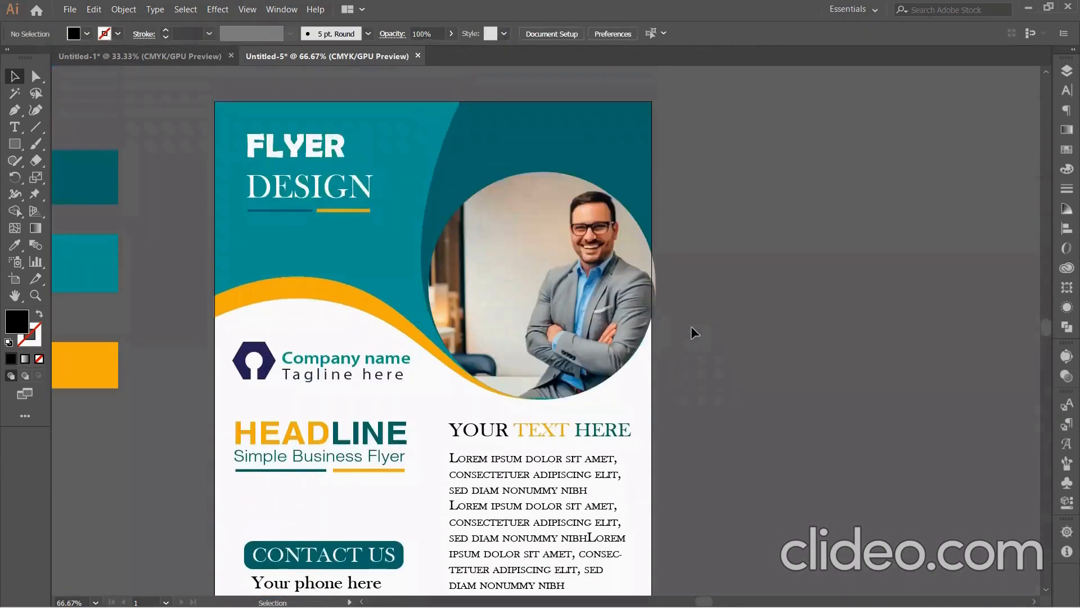
Step: Place a copy of the hexagonal logo icon on the orange wave in the flyer's bottom-left corner
{"action": "left_click_drag", "start_coordinate": [692, 328], "coordinate": [825, 142]}
{"action": "left_click_drag", "start_coordinate": [366, 346], "coordinate": [478, 428]}
{"action": "left_click_drag", "start_coordinate": [474, 415], "coordinate": [478, 389]}
{"action": "left_click", "coordinate": [808, 258]}
{"action": "scroll", "coordinate": [808, 258], "scroll_direction": "up", "scroll_amount": 2}
{"action": "left_click_drag", "start_coordinate": [380, 224], "coordinate": [390, 535]}
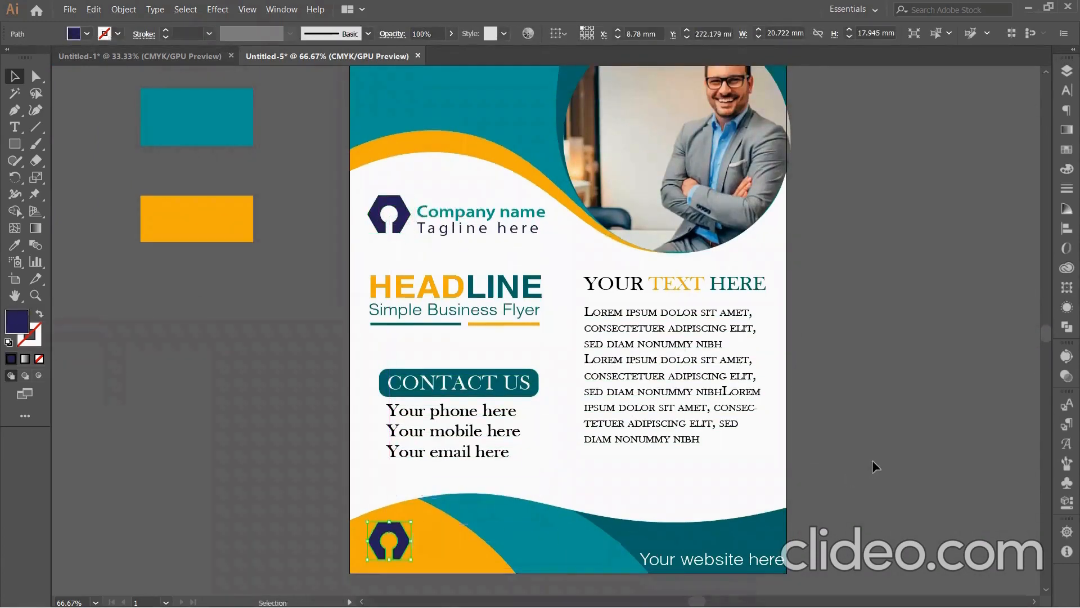
Step: Fill the copied logo icon with White and fine-tune its placement on the orange wave
{"action": "left_click", "coordinate": [1060, 151]}
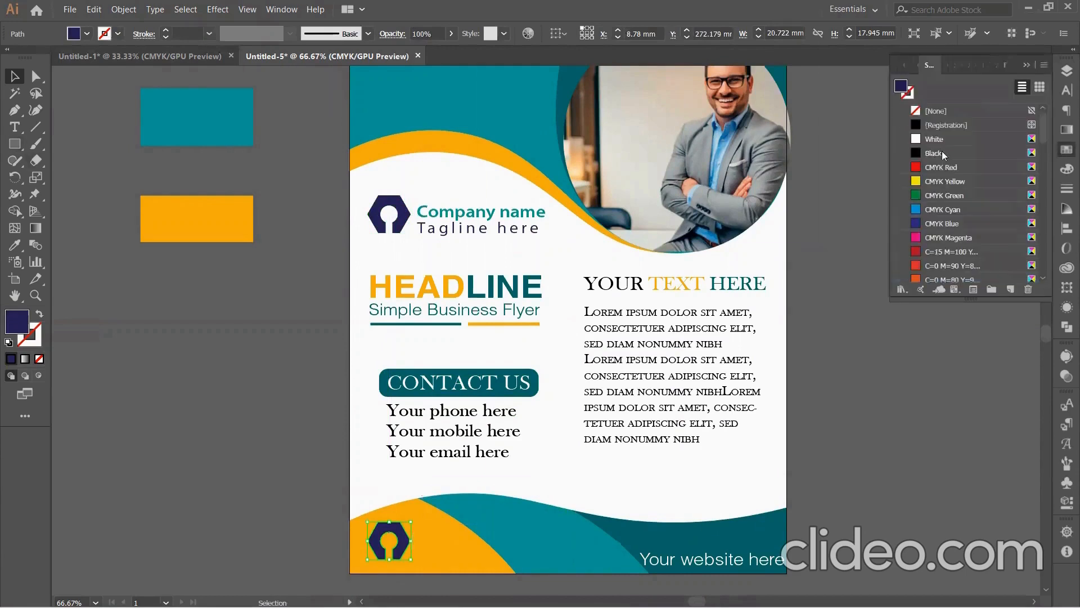
{"action": "left_click", "coordinate": [940, 140]}
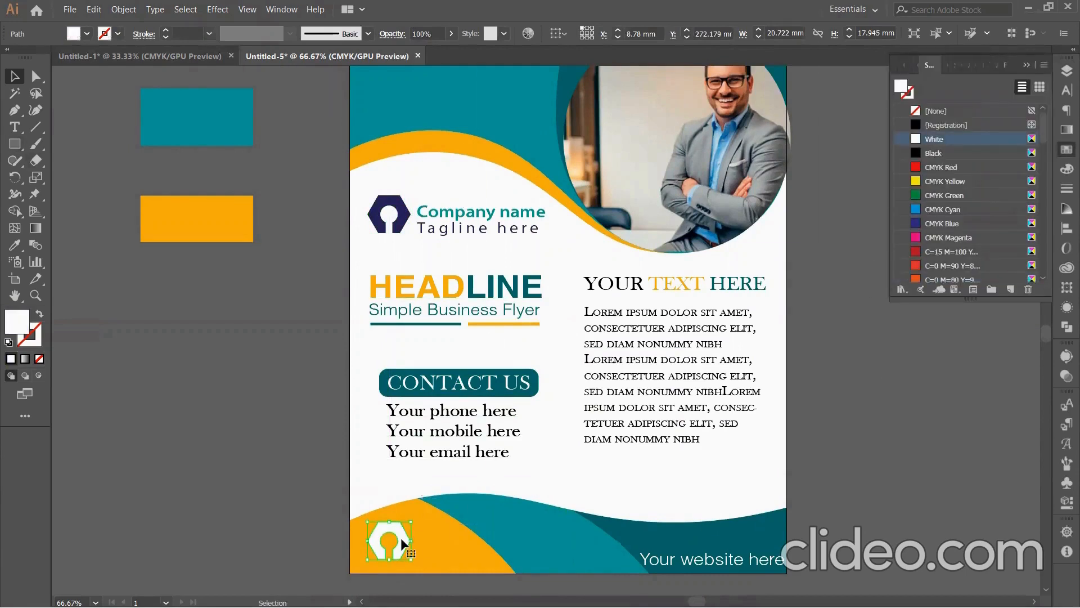
{"action": "left_click_drag", "start_coordinate": [404, 534], "coordinate": [402, 536]}
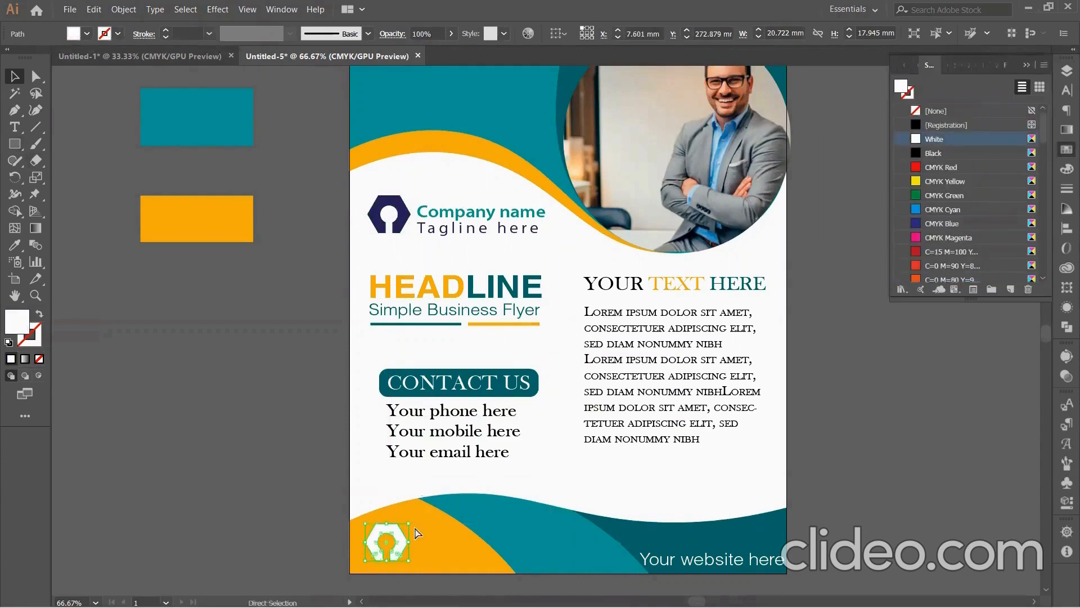
{"action": "left_click", "coordinate": [285, 489]}
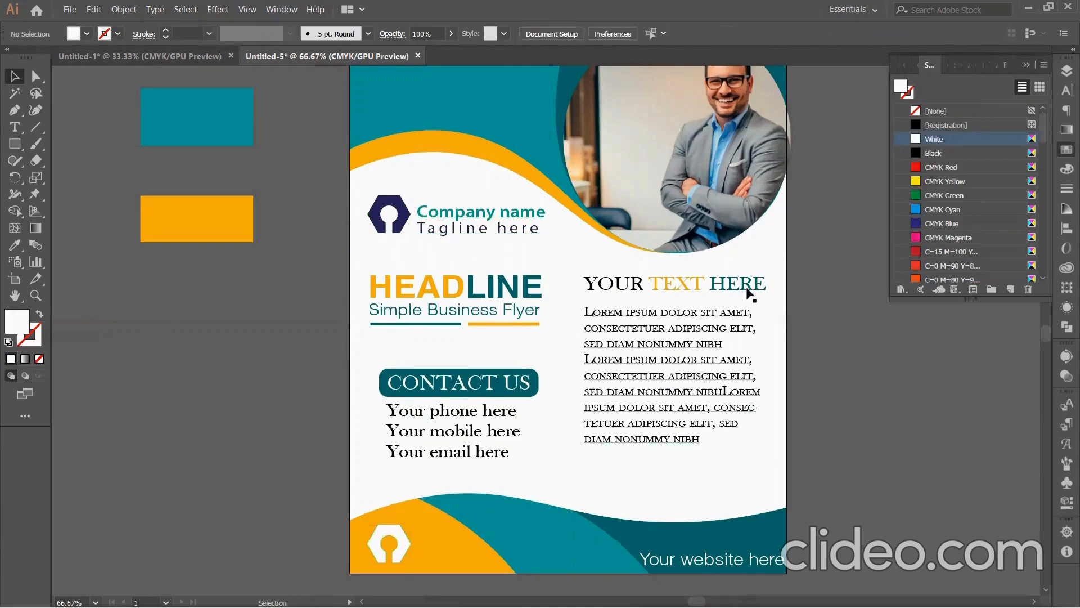
Step: Unlock Layer 1 and delete the three colour sample rectangles beside the artboard
{"action": "key", "text": "ctrl+0"}
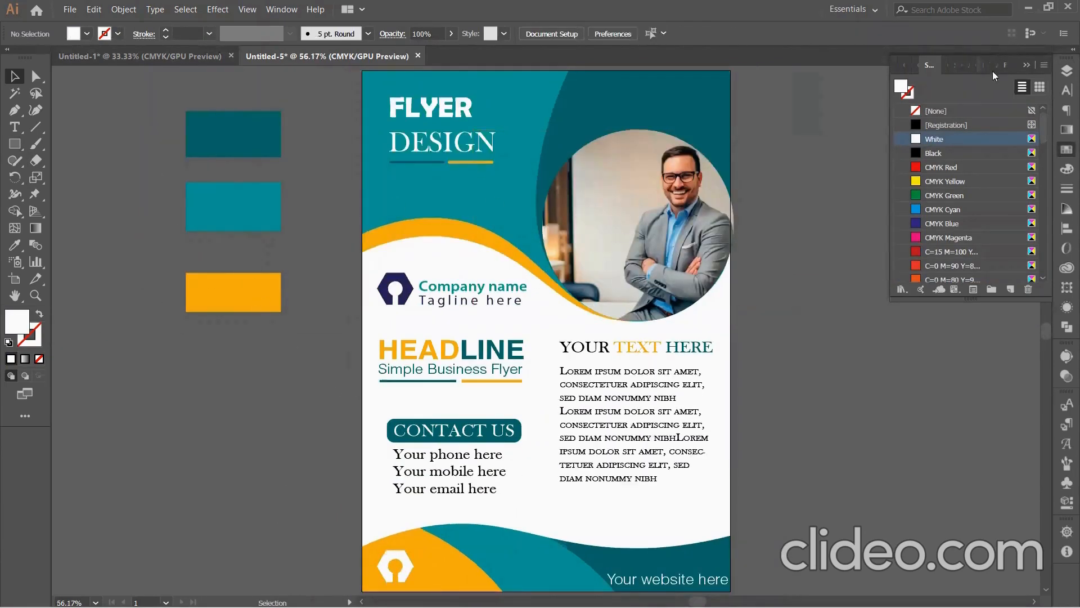
{"action": "key", "text": "F7"}
{"action": "left_click_drag", "start_coordinate": [178, 137], "coordinate": [303, 363]}
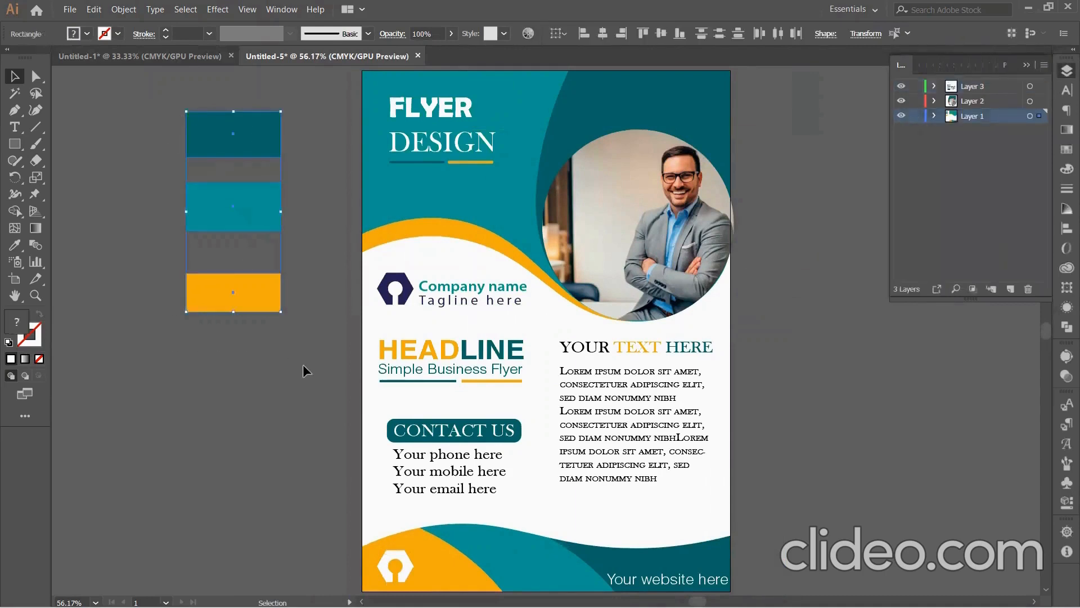
{"action": "key", "text": "Delete"}
Step: Export the flyer as a JPEG named Untitled-5 to the Pictures folder, using artboards
{"action": "left_click", "coordinate": [69, 9]}
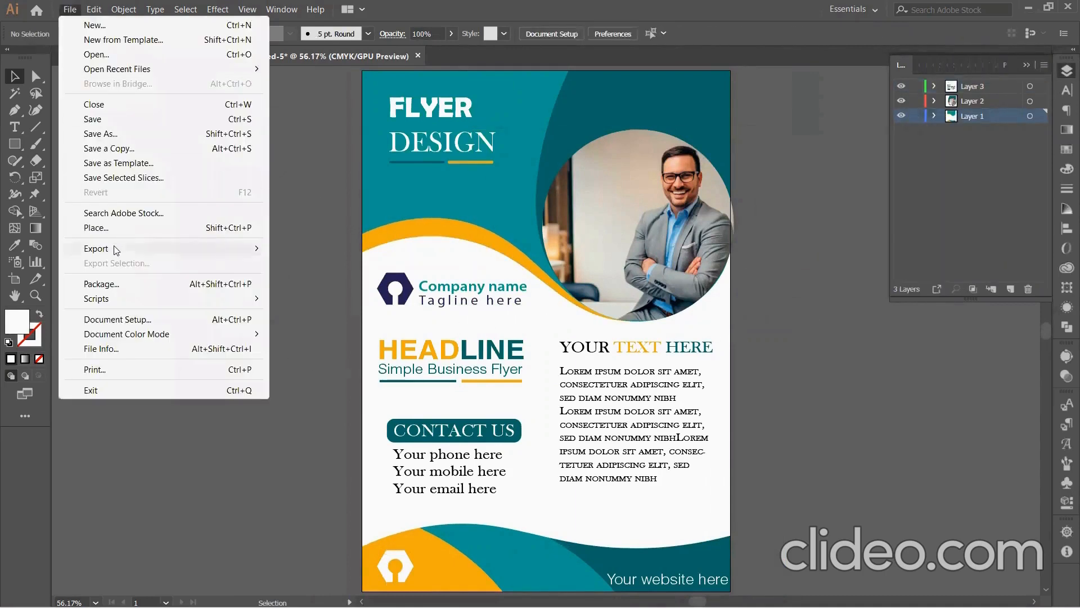
{"action": "left_click", "coordinate": [306, 265]}
{"action": "left_click", "coordinate": [115, 302]}
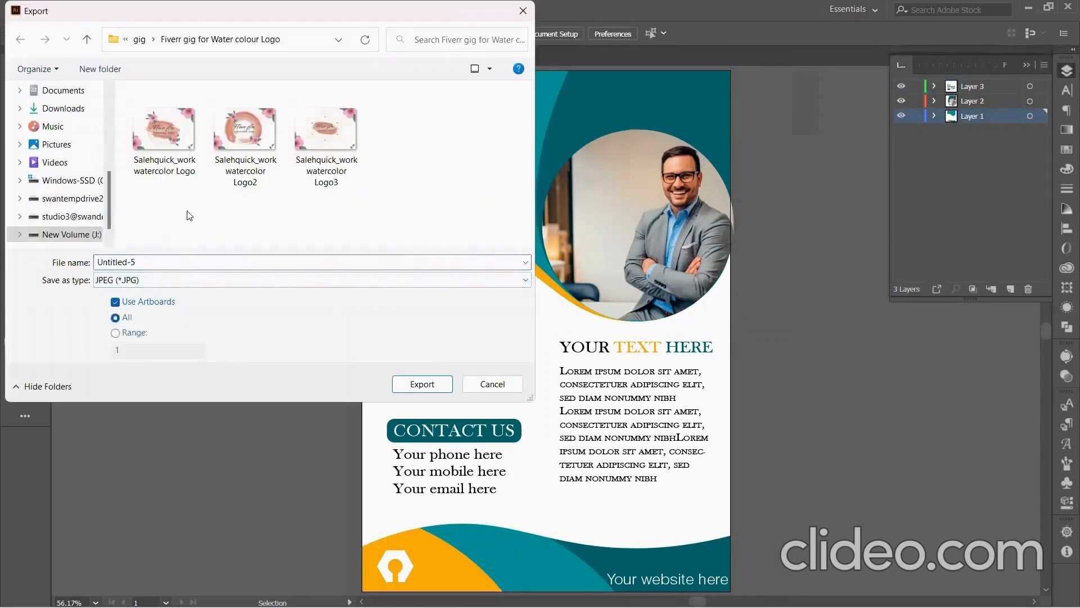
{"action": "left_click", "coordinate": [56, 144]}
{"action": "key", "text": "Return"}
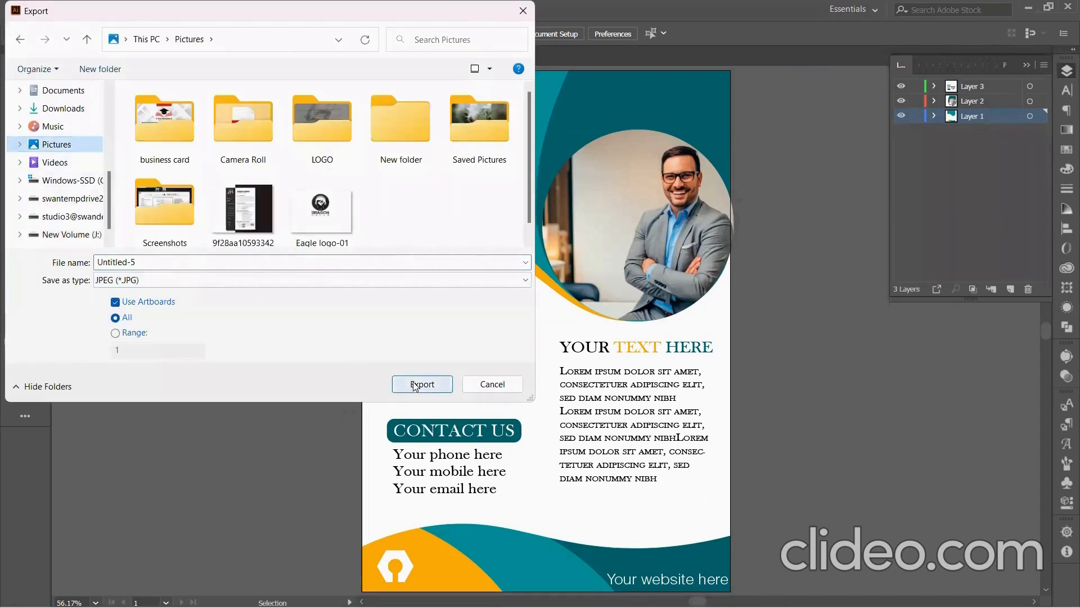